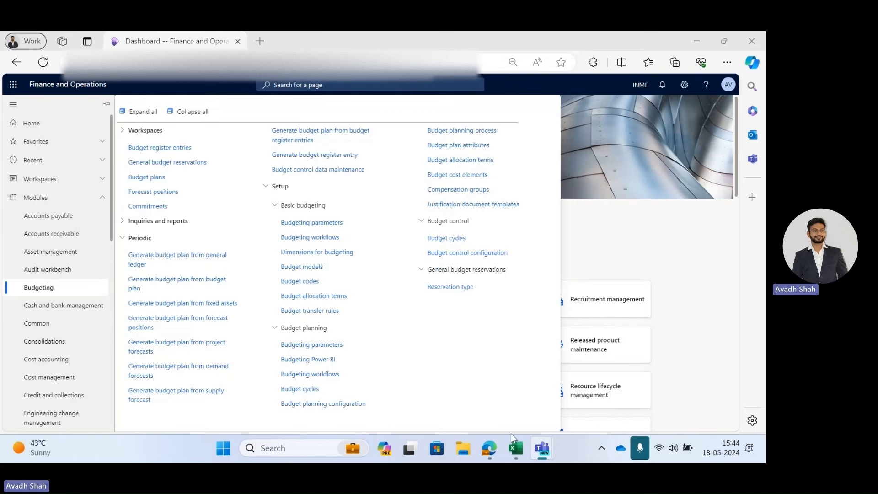
Copy the budget planning process name Demo Bugdet Q1@@ from Sheet2 of the Budget Utube workbook.
{"action": "left_click", "coordinate": [514, 449]}
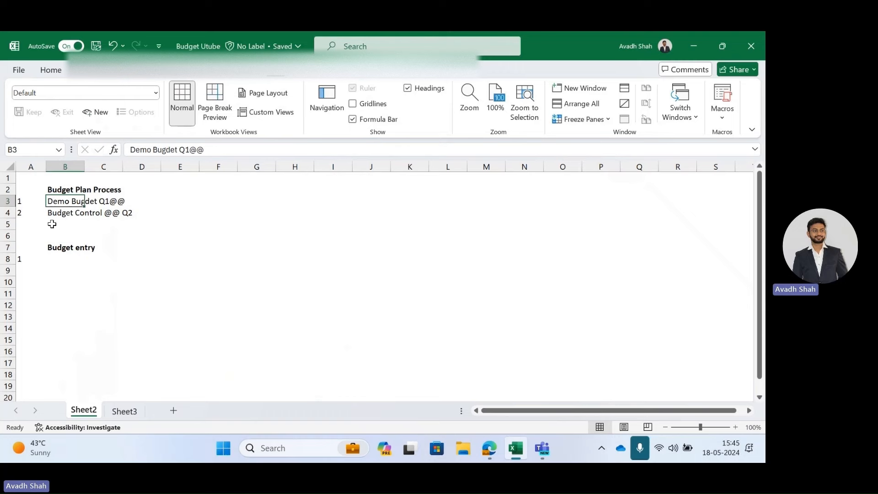
{"action": "left_click", "coordinate": [54, 277]}
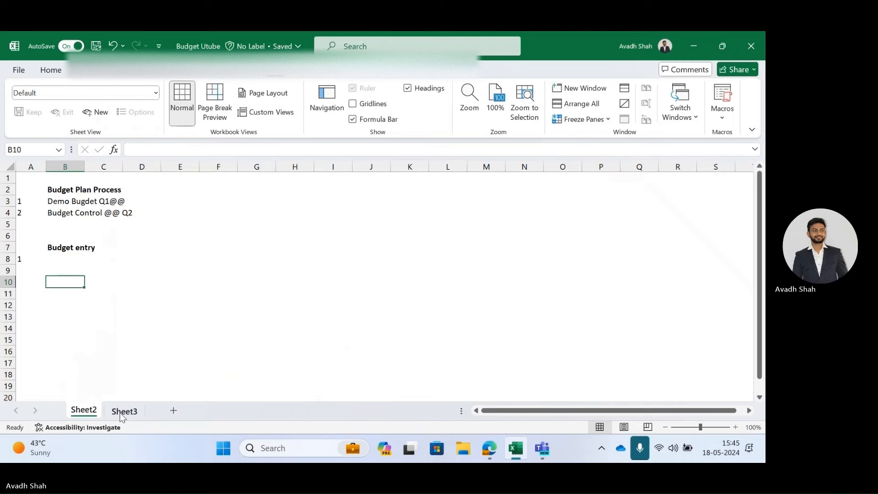
{"action": "key", "text": "Up"}
{"action": "key", "text": "Up"}
{"action": "key", "text": "Up"}
{"action": "key", "text": "Up"}
{"action": "key", "text": "Up"}
{"action": "key", "text": "Up"}
{"action": "key", "text": "Up"}
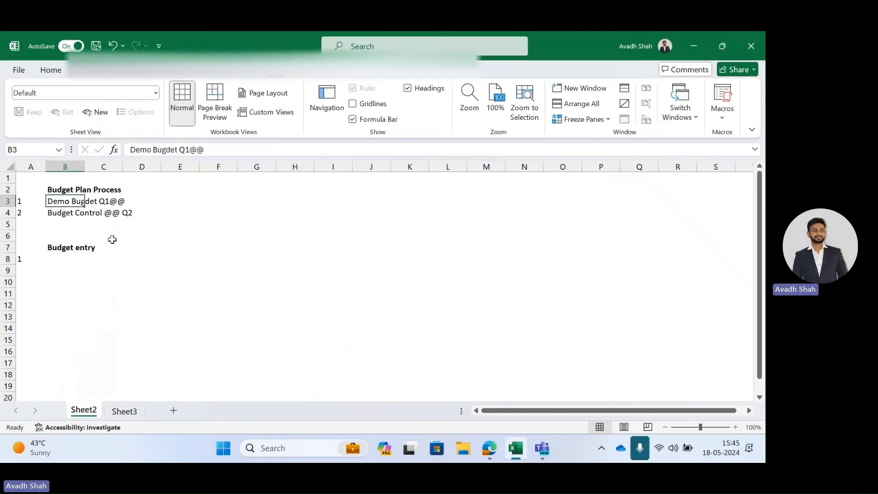
{"action": "left_click", "coordinate": [81, 256]}
{"action": "left_click", "coordinate": [66, 203]}
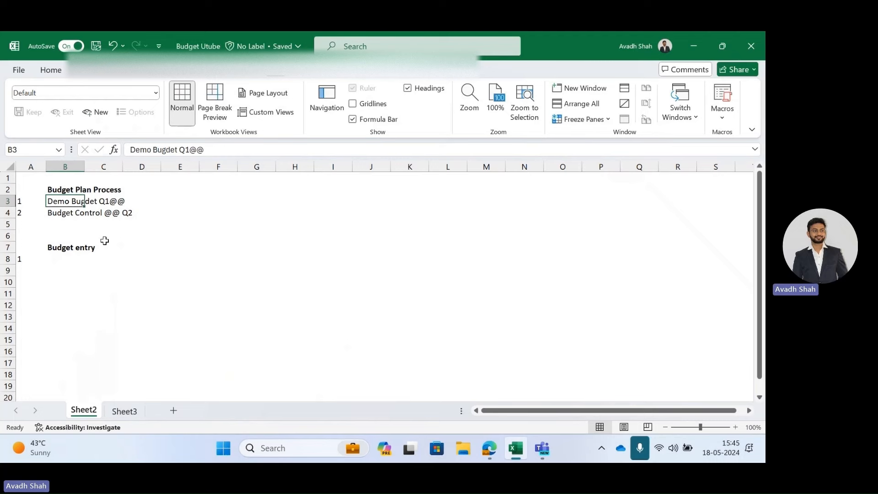
{"action": "key", "text": "ctrl+c"}
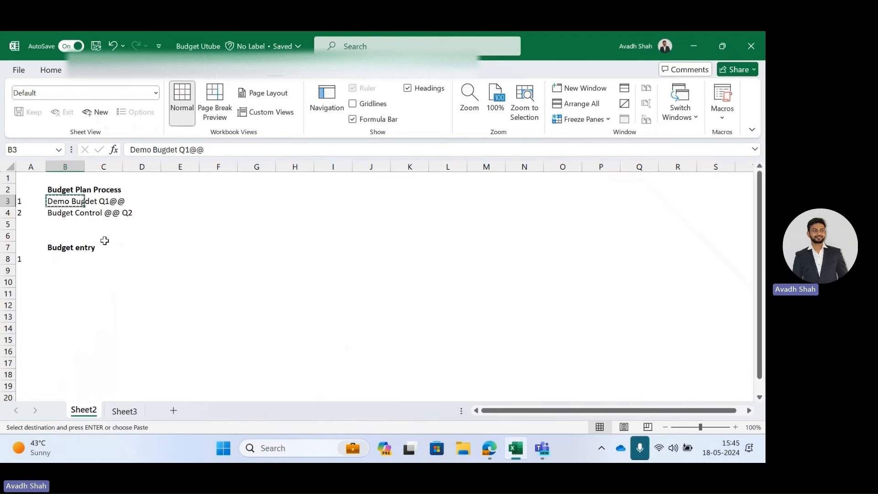
Open Sheet3 and review the IT budget lines' main accounts, budget details and Q1 planned amounts.
{"action": "left_click", "coordinate": [125, 410]}
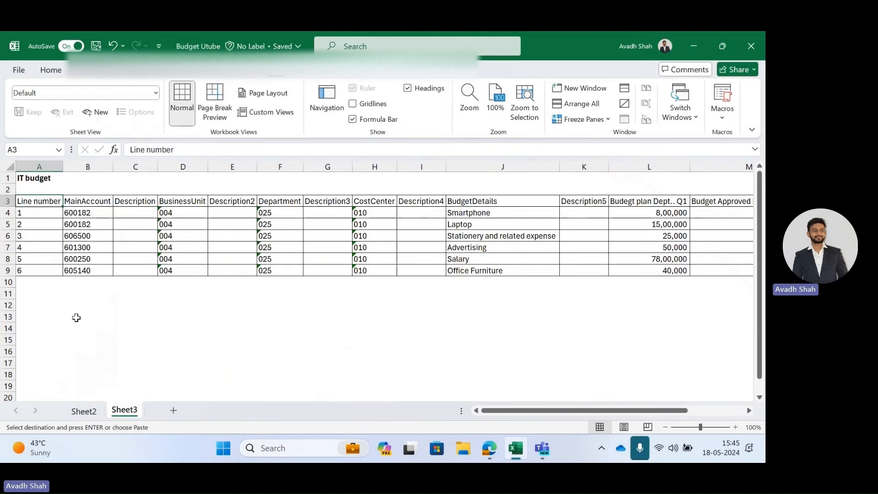
{"action": "left_click", "coordinate": [48, 191]}
{"action": "left_click", "coordinate": [51, 178]}
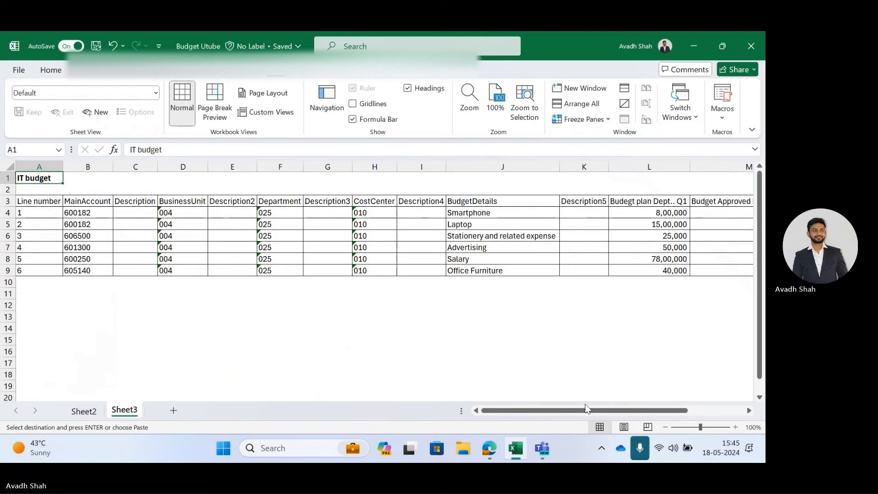
{"action": "mouse_move", "coordinate": [585, 412]}
{"action": "left_mouse_down"}
{"action": "mouse_move", "coordinate": [594, 412]}
{"action": "mouse_move", "coordinate": [584, 413]}
{"action": "left_mouse_up"}
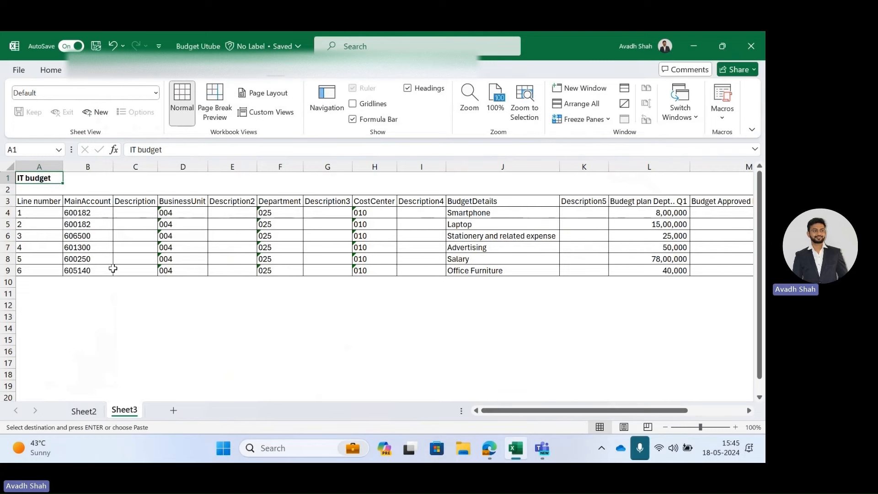
{"action": "left_click", "coordinate": [75, 213]}
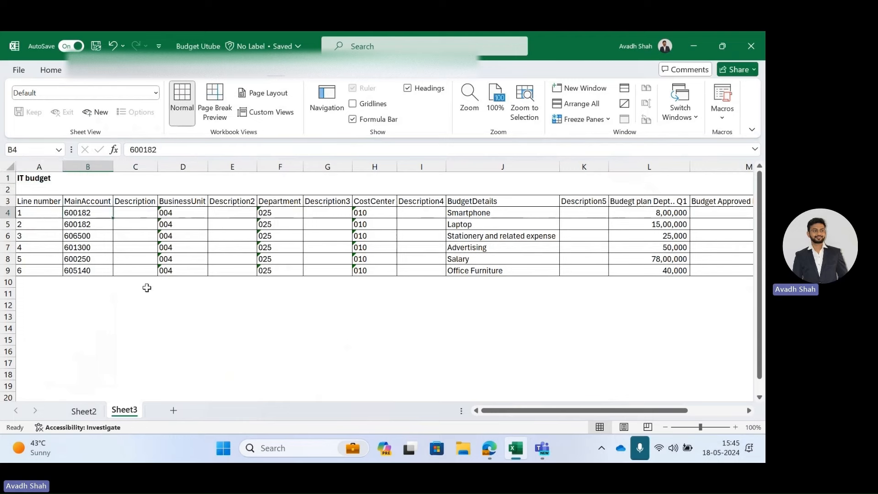
{"action": "left_click", "coordinate": [470, 210]}
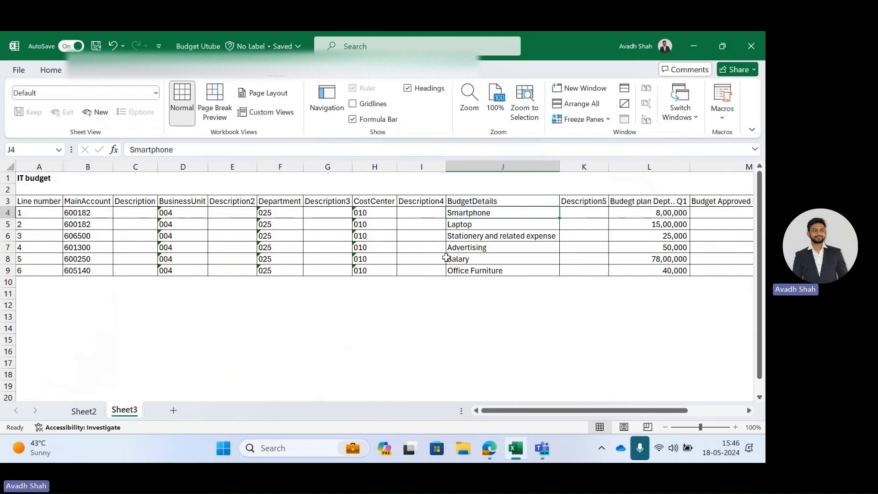
{"action": "left_click", "coordinate": [67, 223]}
{"action": "left_click", "coordinate": [470, 213]}
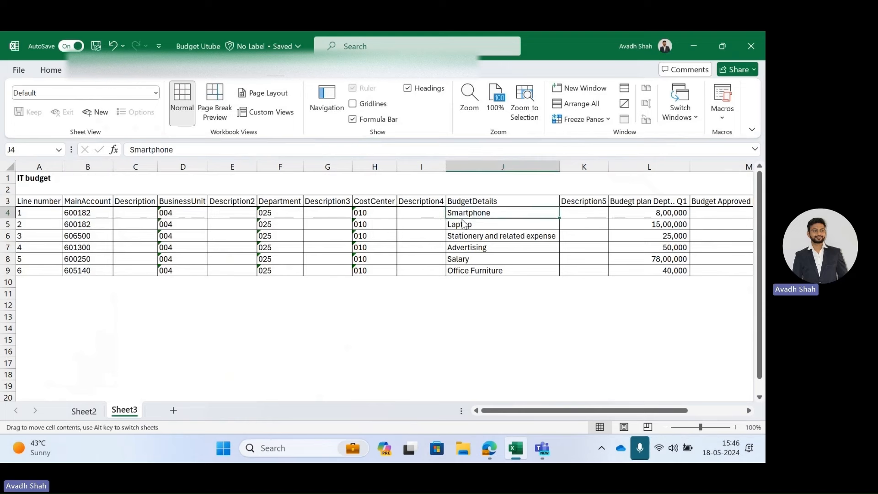
{"action": "left_click", "coordinate": [670, 214]}
{"action": "left_click", "coordinate": [493, 225]}
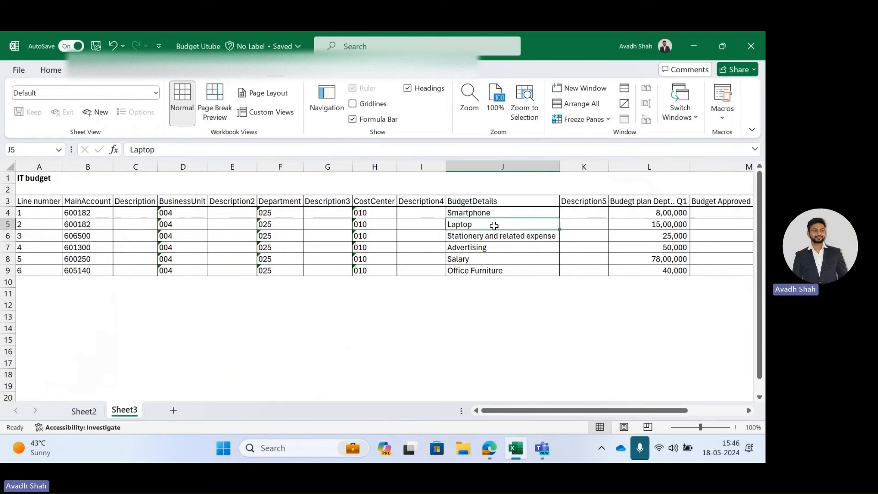
{"action": "left_click", "coordinate": [658, 226]}
{"action": "left_click", "coordinate": [478, 236]}
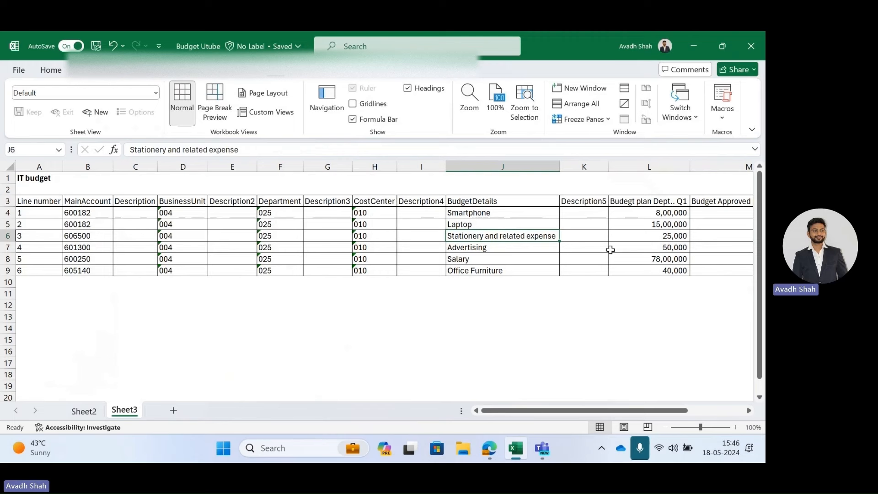
{"action": "left_click", "coordinate": [495, 259]}
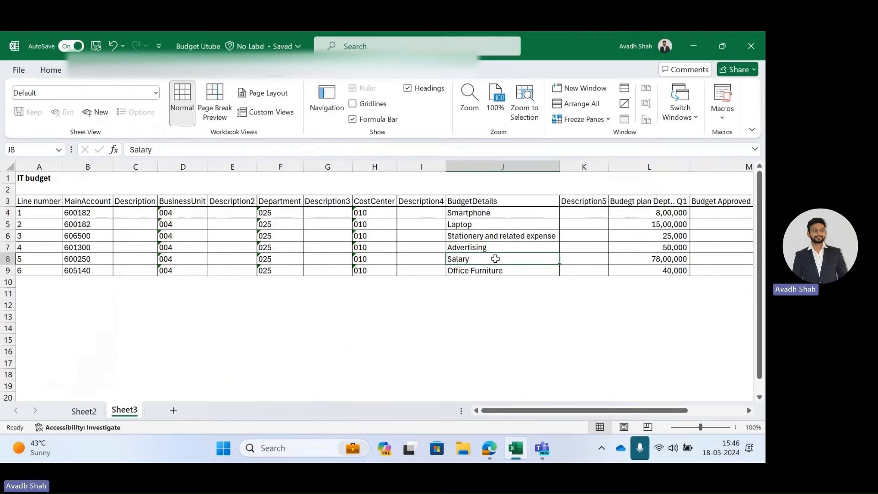
Close the Budget Utube workbook and reopen it from the desktop.
{"action": "key", "text": "ctrl+w"}
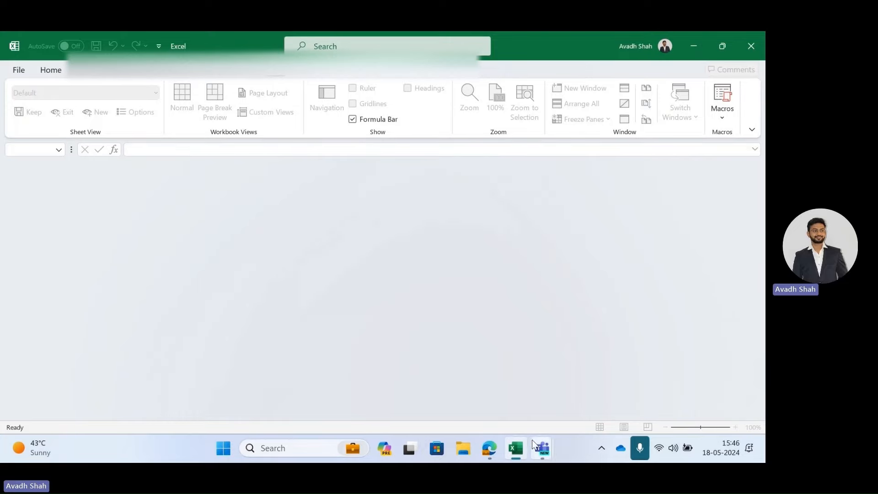
{"action": "left_click", "coordinate": [754, 41]}
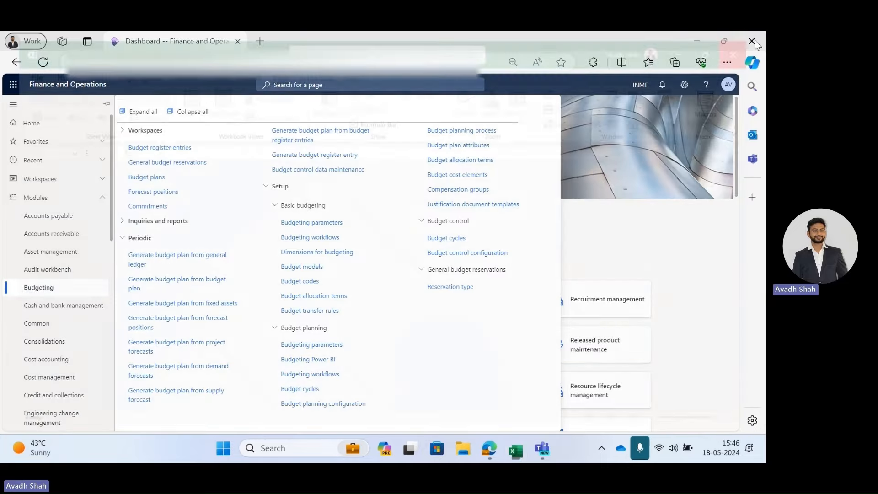
{"action": "left_click", "coordinate": [704, 49]}
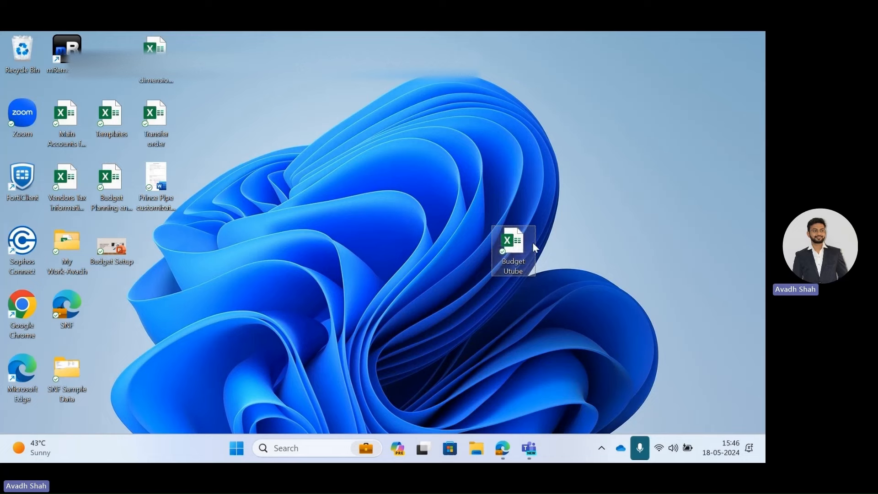
{"action": "double_click", "coordinate": [513, 250]}
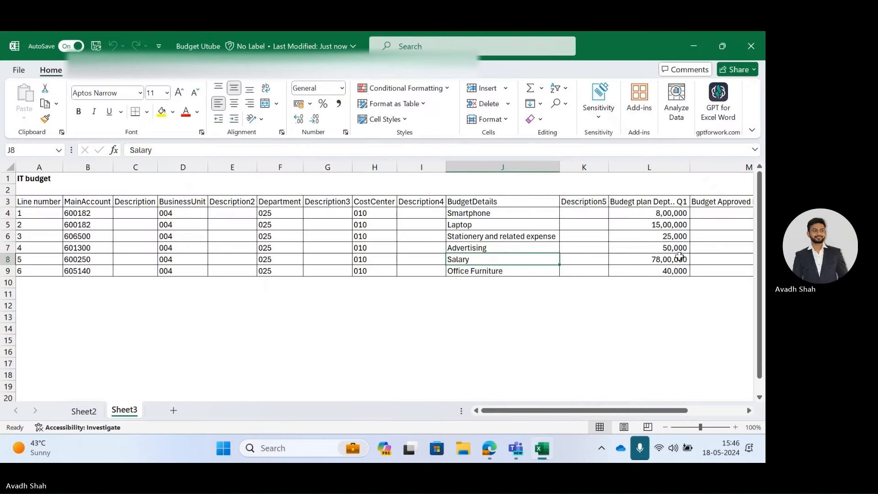
{"action": "left_click", "coordinate": [680, 257]}
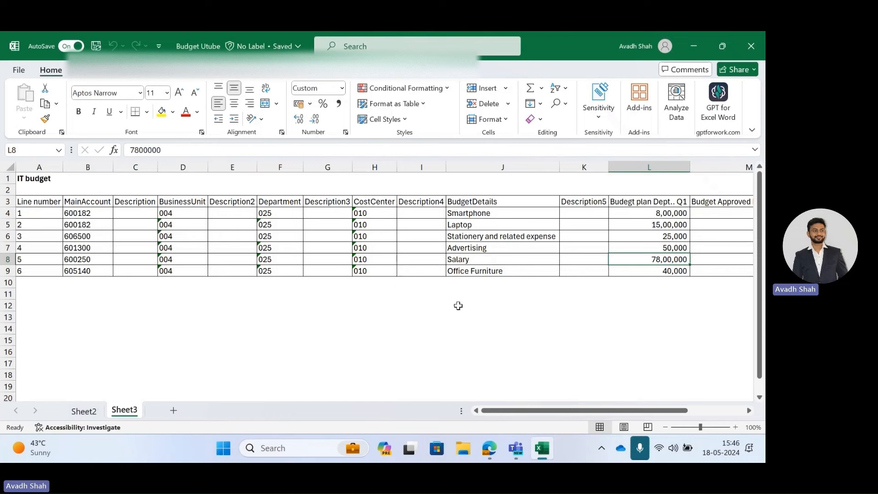
Examine the business unit, department and cost center values of each IT budget line.
{"action": "left_click", "coordinate": [486, 271]}
{"action": "left_click", "coordinate": [678, 270]}
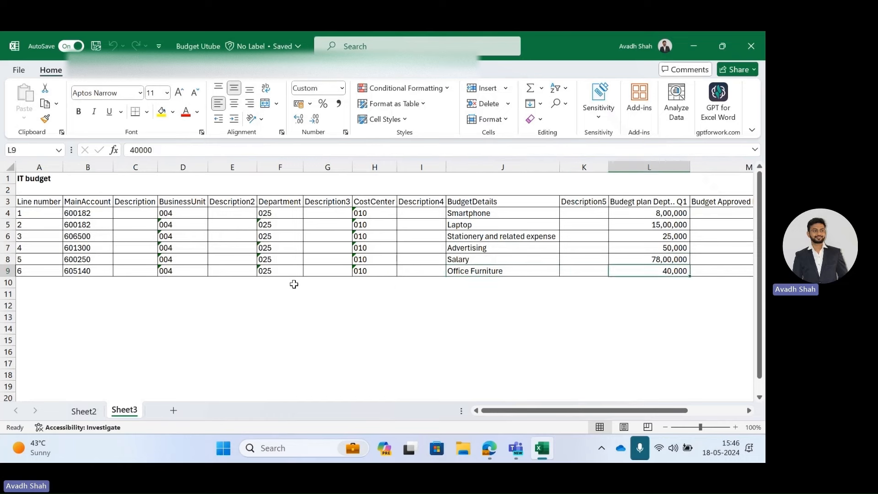
{"action": "left_click", "coordinate": [169, 209]}
{"action": "left_click_drag", "start_coordinate": [169, 209], "coordinate": [183, 282]}
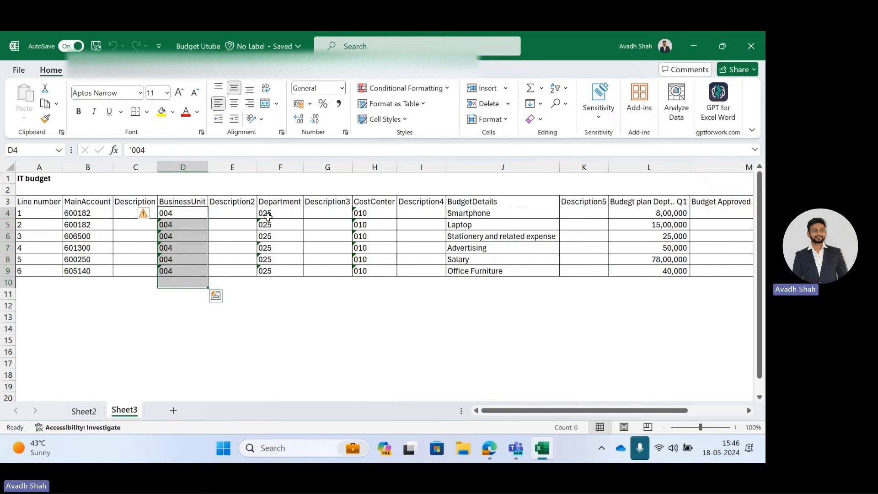
{"action": "left_click_drag", "start_coordinate": [267, 213], "coordinate": [288, 280]}
{"action": "left_click", "coordinate": [232, 216]}
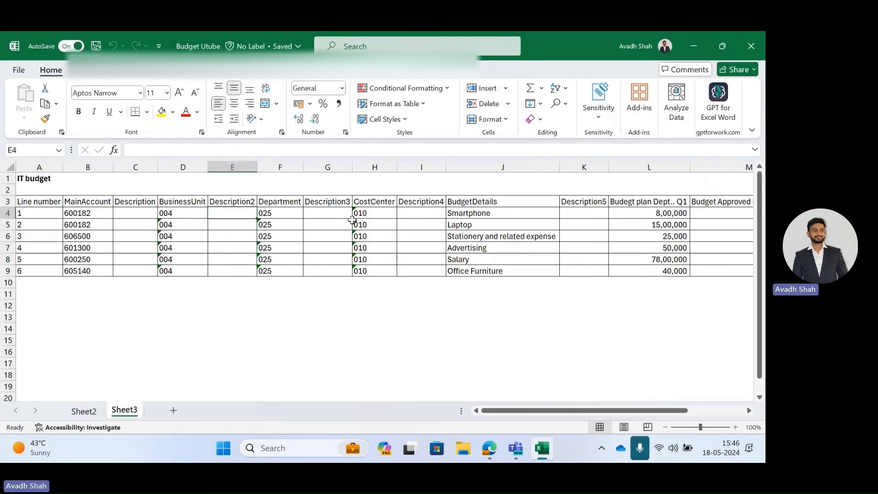
{"action": "left_click", "coordinate": [336, 214]}
{"action": "left_click", "coordinate": [369, 216]}
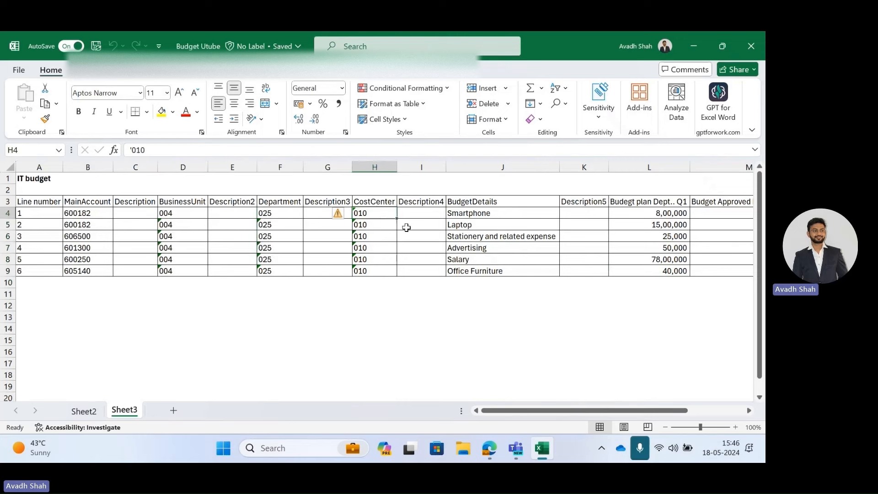
{"action": "left_click", "coordinate": [425, 221]}
{"action": "left_click", "coordinate": [435, 212]}
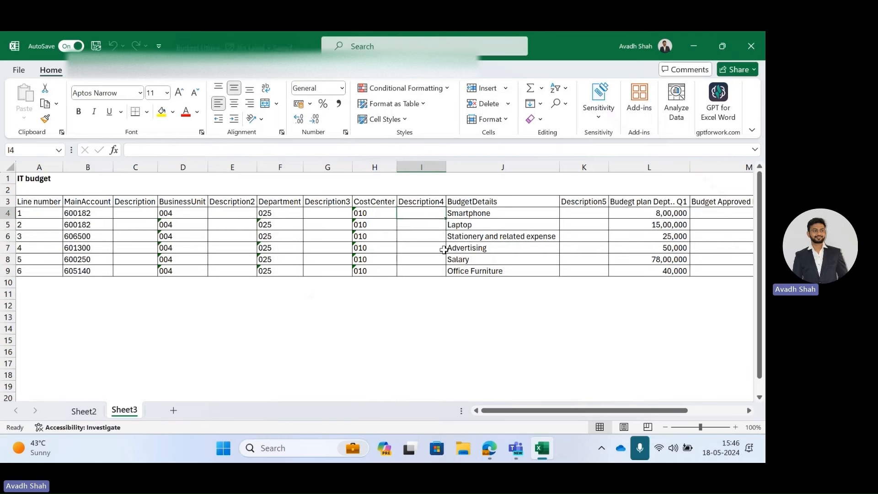
{"action": "left_click", "coordinate": [487, 219]}
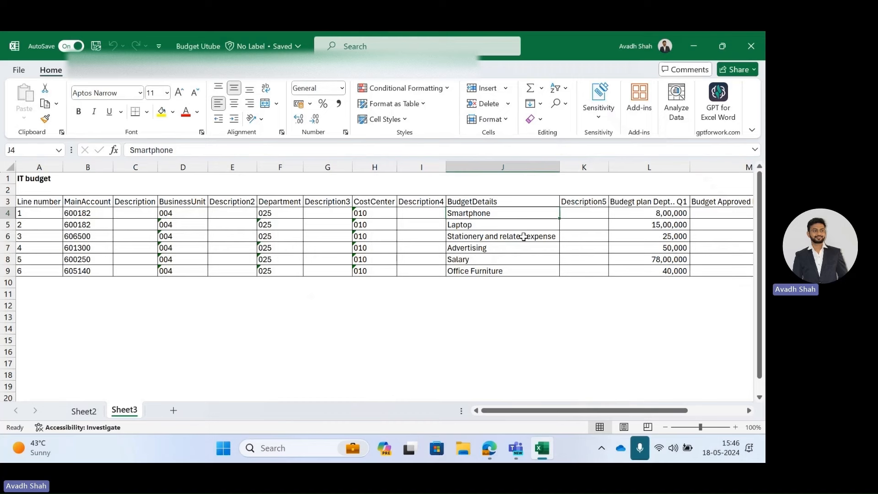
Review the budget details descriptions of all six IT budget lines.
{"action": "left_click", "coordinate": [465, 201]}
{"action": "left_click_drag", "start_coordinate": [462, 247], "coordinate": [476, 272]}
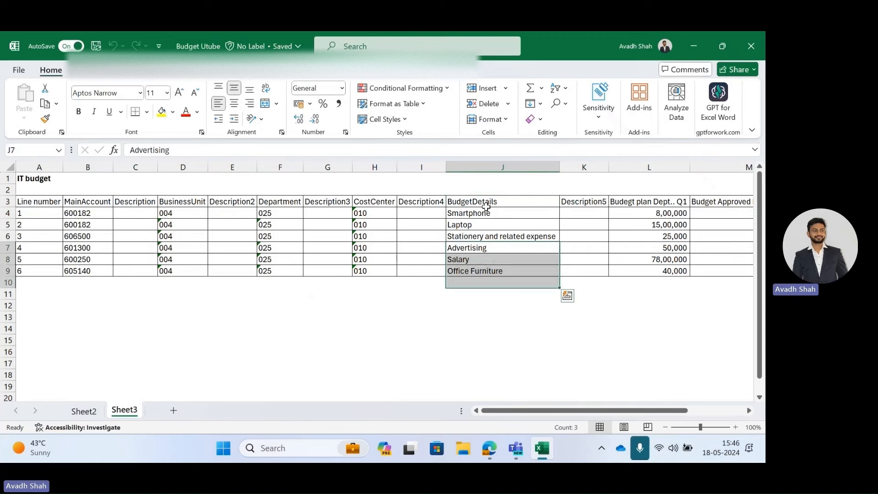
{"action": "left_click_drag", "start_coordinate": [485, 213], "coordinate": [496, 271]}
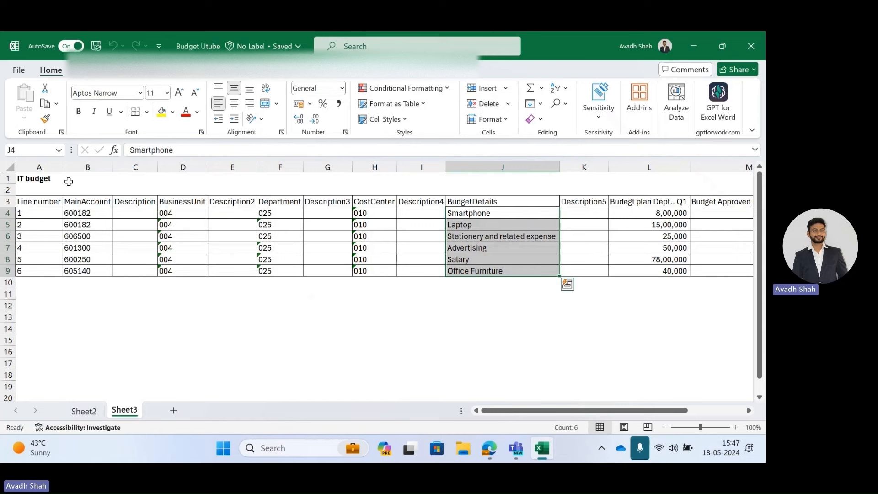
{"action": "left_click", "coordinate": [209, 295]}
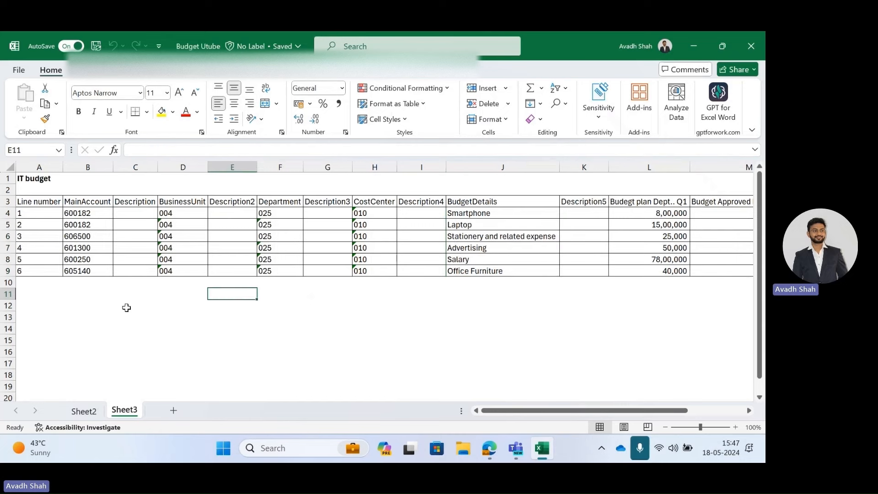
{"action": "left_click", "coordinate": [78, 181]}
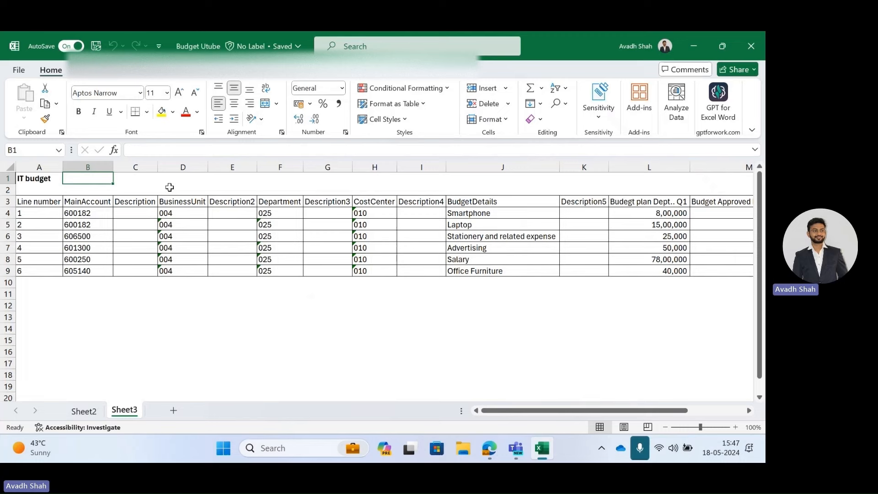
Open Budget plans in Finance and Operations and start a new budget plan, opening the budget planning process list.
{"action": "key", "text": "alt+Tab"}
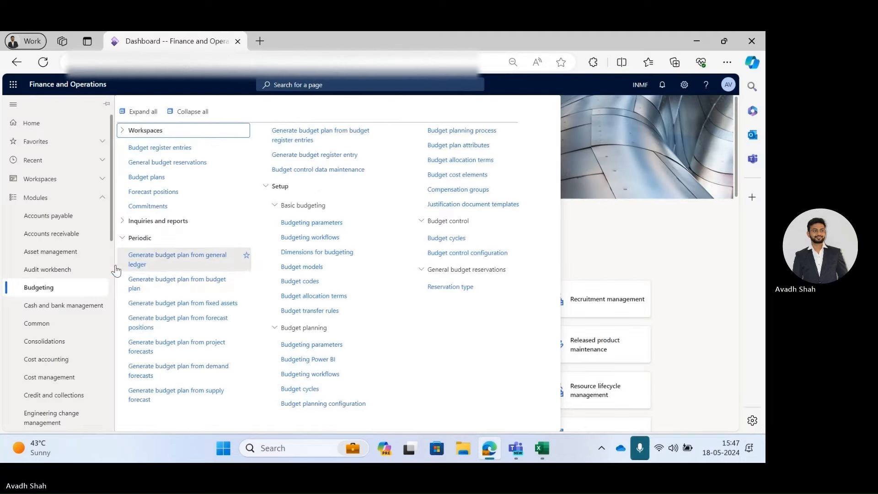
{"action": "left_click", "coordinate": [145, 177]}
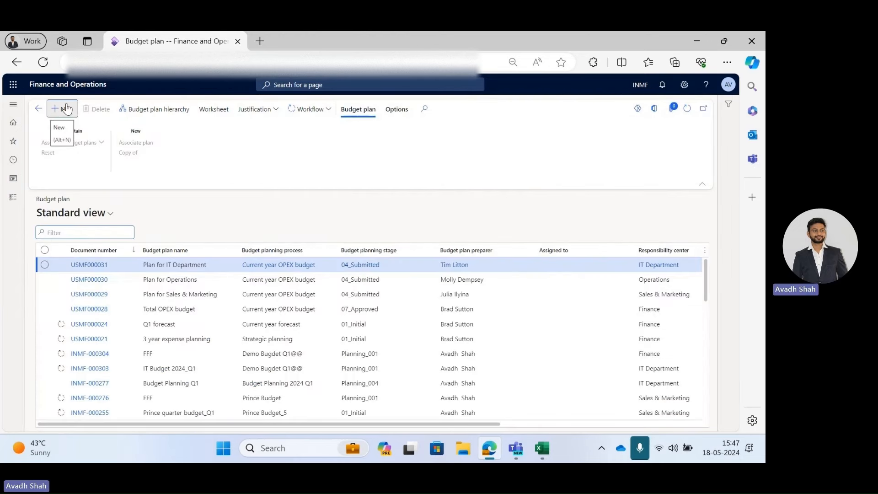
{"action": "left_click", "coordinate": [66, 108]}
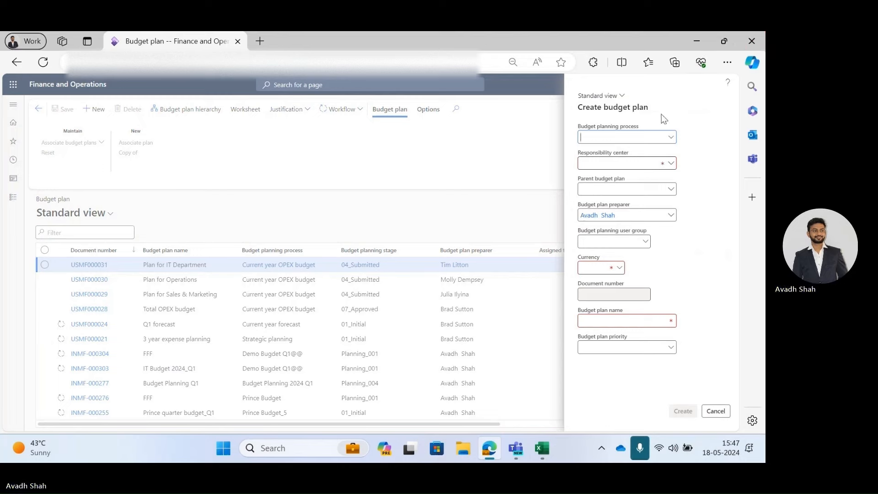
{"action": "left_click", "coordinate": [671, 137]}
{"action": "left_click", "coordinate": [672, 138]}
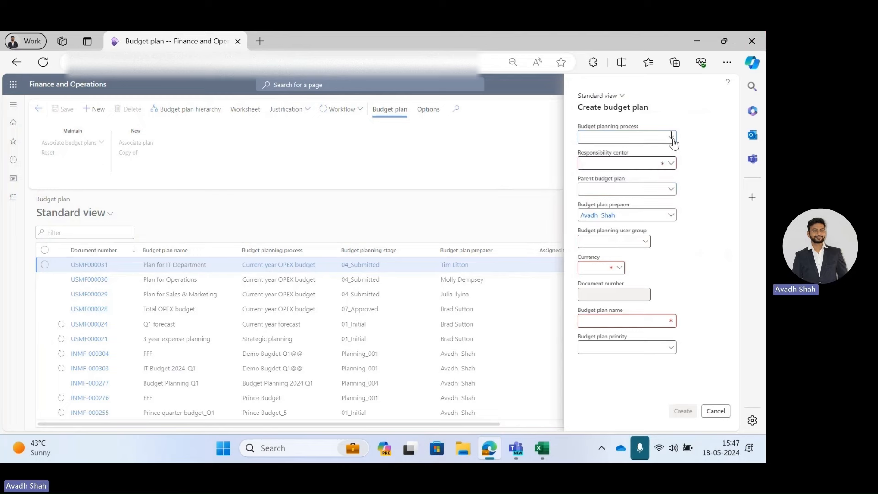
Copy Demo Bugdet Q1@@ from Sheet2 and paste it as the new plan's budget planning process.
{"action": "key", "text": "alt+Tab"}
{"action": "left_click", "coordinate": [84, 410]}
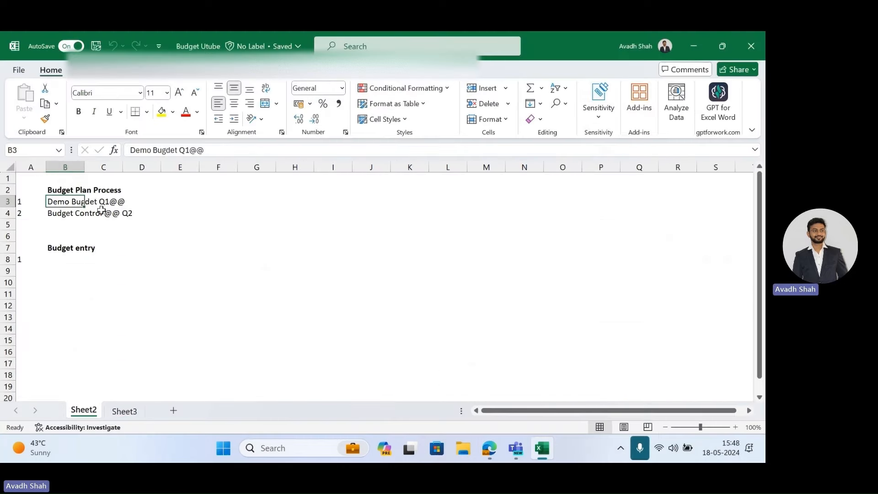
{"action": "key", "text": "ctrl+c"}
{"action": "key", "text": "alt+Tab"}
{"action": "left_click", "coordinate": [599, 137]}
{"action": "key", "text": "ctrl+v"}
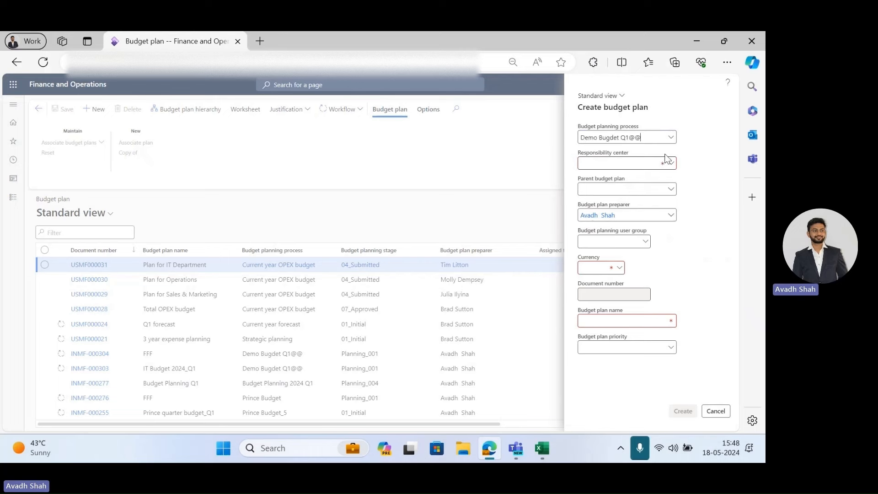
Set the new budget plan's responsibility center to IT Department.
{"action": "key", "text": "Tab"}
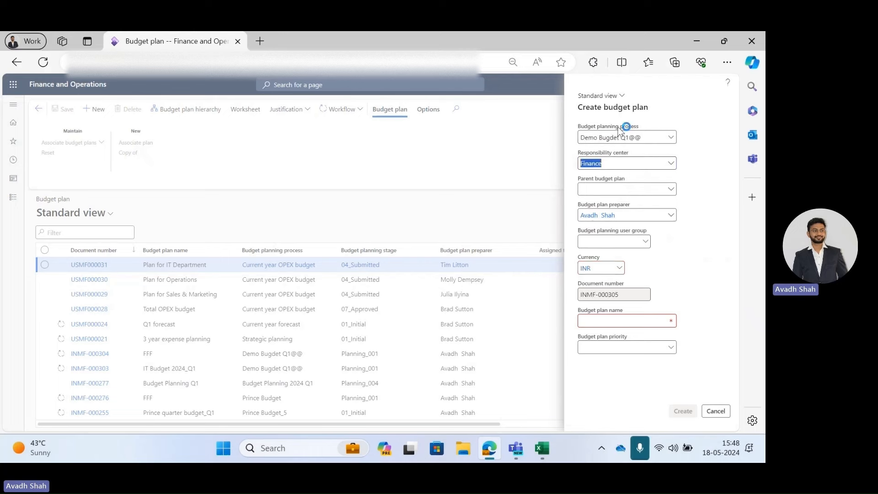
{"action": "left_click", "coordinate": [671, 164]}
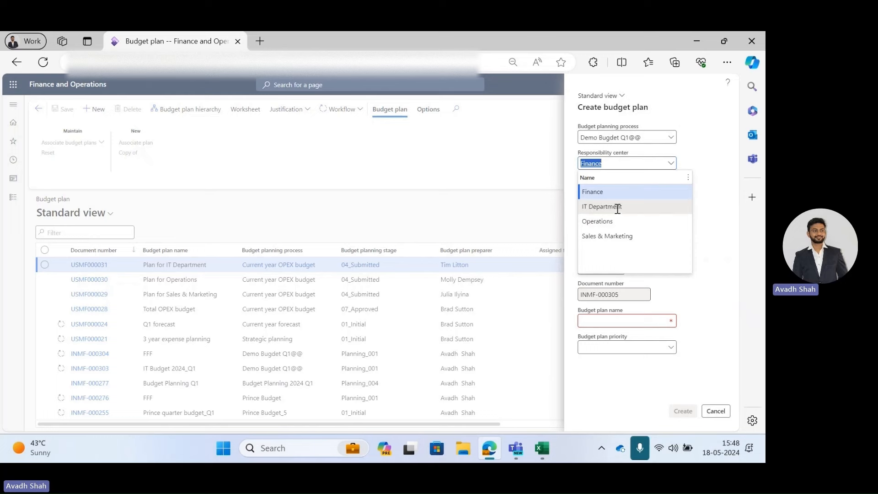
{"action": "left_click", "coordinate": [617, 207]}
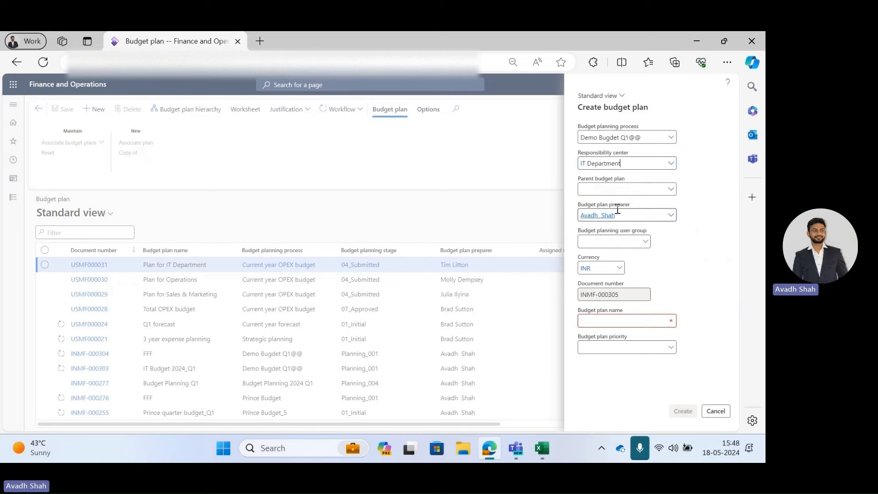
{"action": "left_click", "coordinate": [625, 165]}
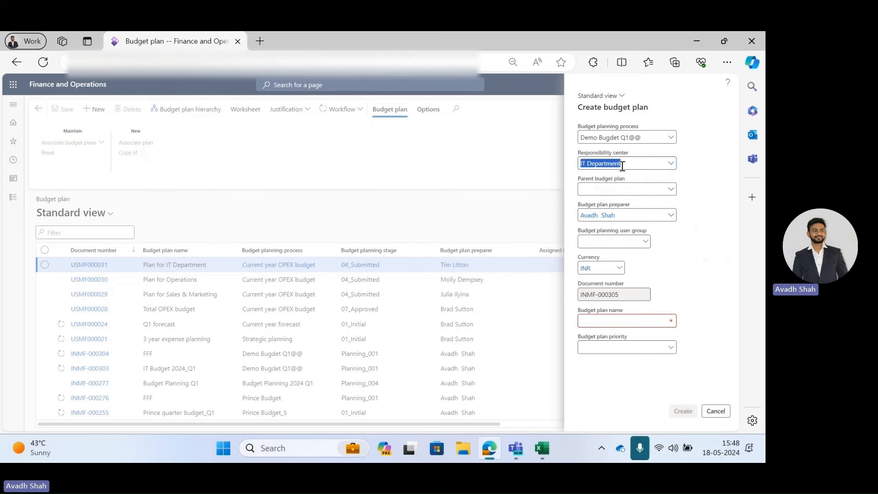
{"action": "left_click", "coordinate": [625, 165]}
Name the budget plan IT Budget for 2024 and open the budget plan priority list.
{"action": "left_click", "coordinate": [627, 322]}
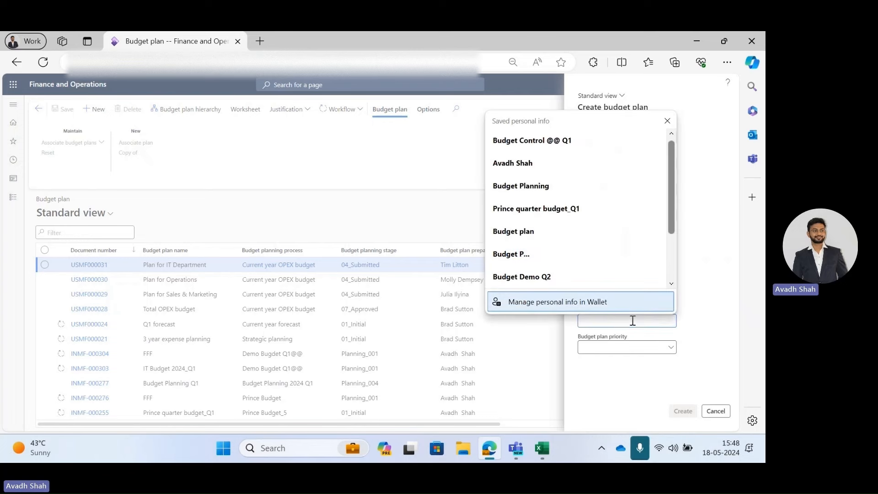
{"action": "type", "text": "IT Budget f"}
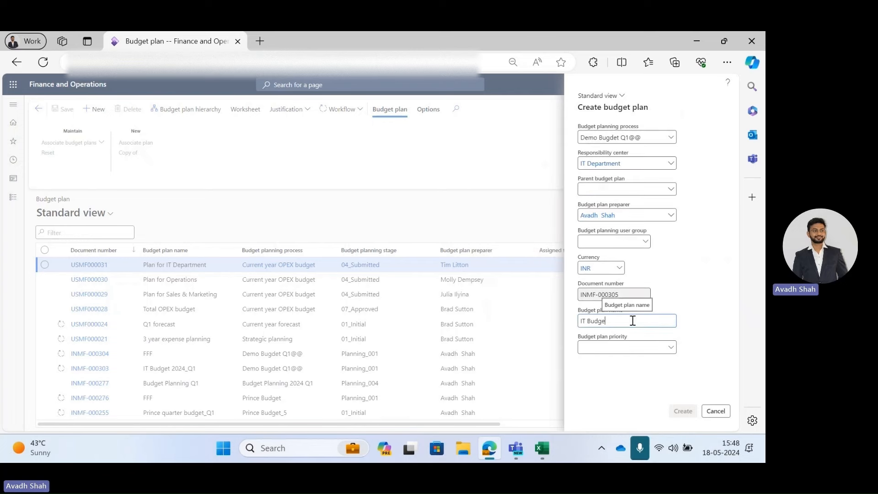
{"action": "type", "text": "or 2024 Q1"}
{"action": "left_click", "coordinate": [670, 347]}
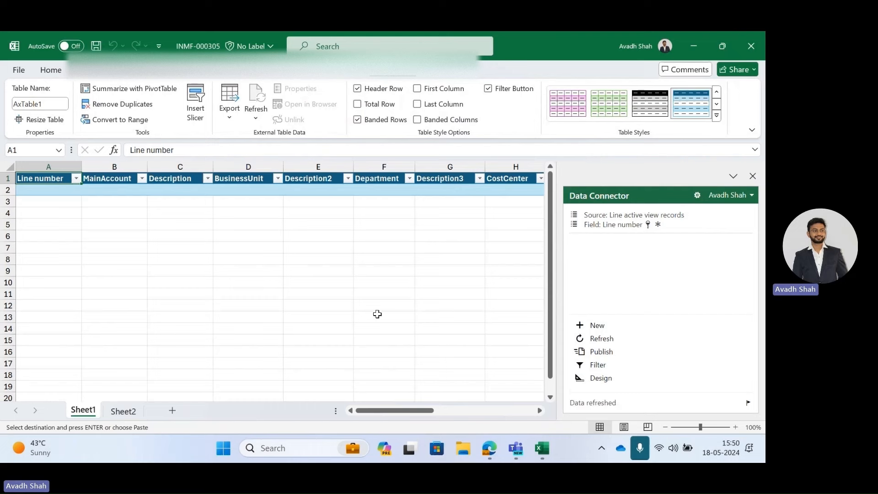
Copy the six main accounts from the IT budget sheet and paste them as values into the worksheet's MainAccount column.
{"action": "left_click", "coordinate": [133, 191]}
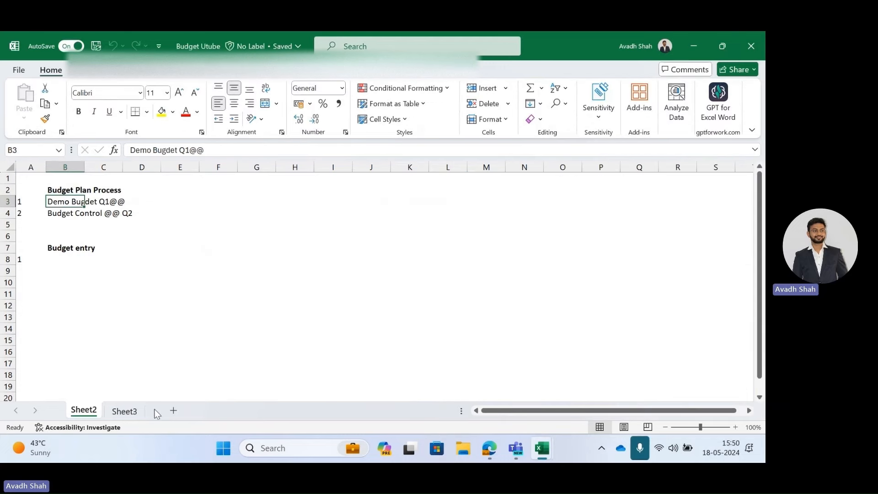
{"action": "left_click", "coordinate": [124, 410]}
{"action": "left_click_drag", "start_coordinate": [94, 211], "coordinate": [102, 272]}
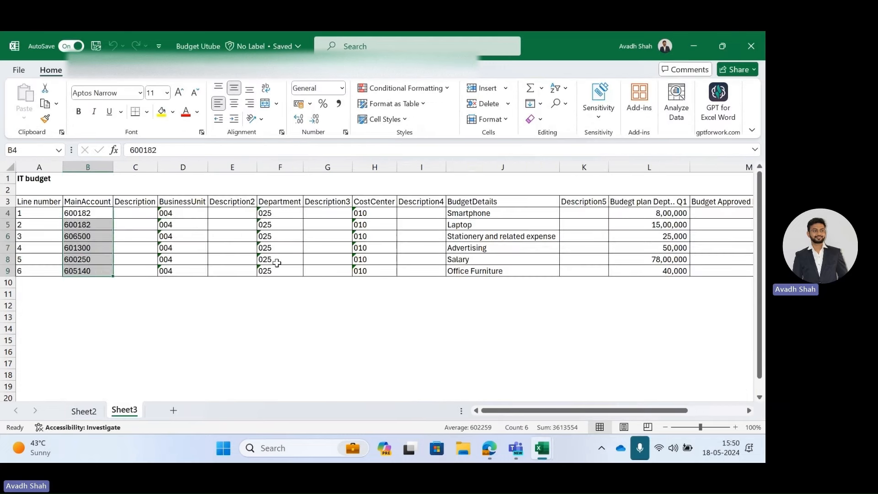
{"action": "key", "text": "ctrl+c"}
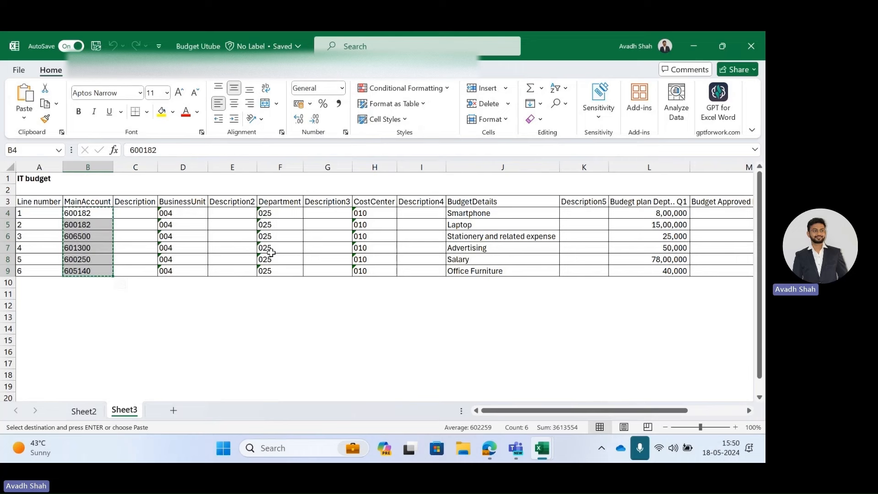
{"action": "key", "text": "alt+Tab"}
{"action": "key", "text": "ctrl+alt+v"}
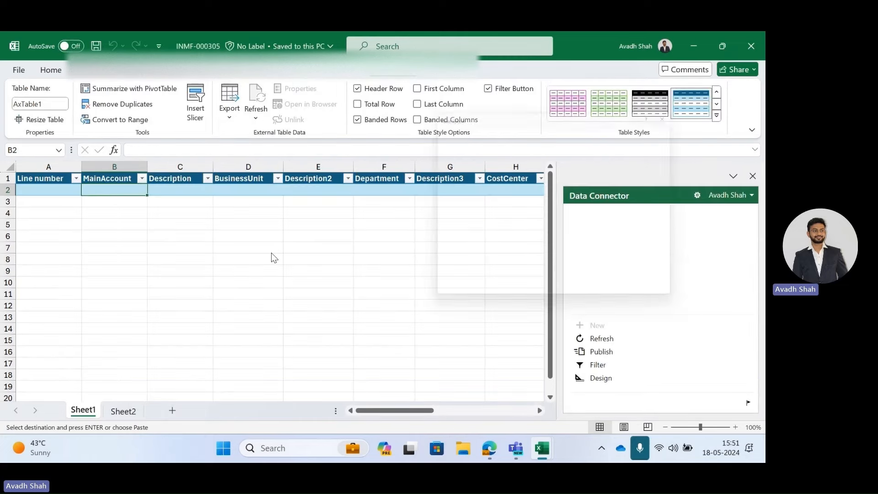
{"action": "key", "text": "v"}
{"action": "key", "text": "Return"}
Copy the line numbers 1 to 6 from the IT budget sheet into the worksheet's Line number column.
{"action": "key", "text": "Left"}
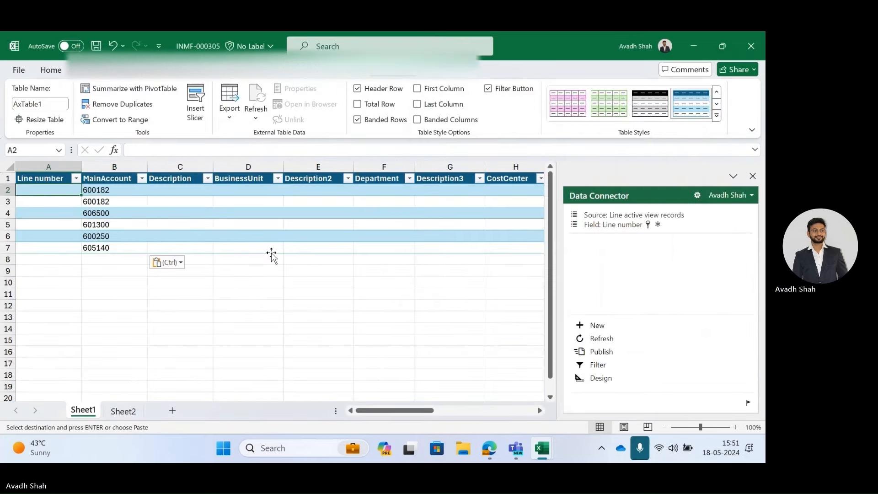
{"action": "key", "text": "alt+Tab"}
{"action": "key", "text": "Left"}
{"action": "key", "text": "ctrl+shift+Down"}
{"action": "key", "text": "ctrl+c"}
{"action": "key", "text": "alt+Tab"}
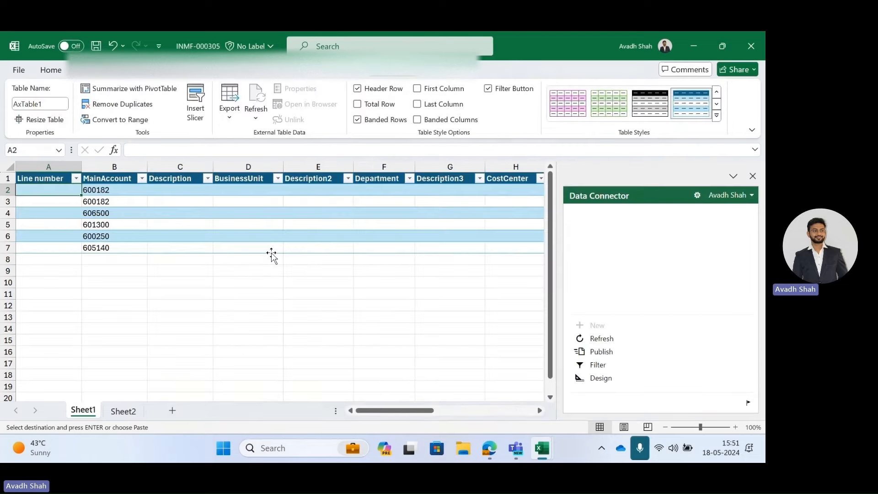
{"action": "key", "text": "ctrl+alt+v"}
{"action": "key", "text": "Return"}
{"action": "key", "text": "Right"}
{"action": "key", "text": "Right"}
Save the budget plan worksheet.
{"action": "key", "text": "alt+Tab"}
{"action": "key", "text": "alt+Tab"}
{"action": "key", "text": "Right"}
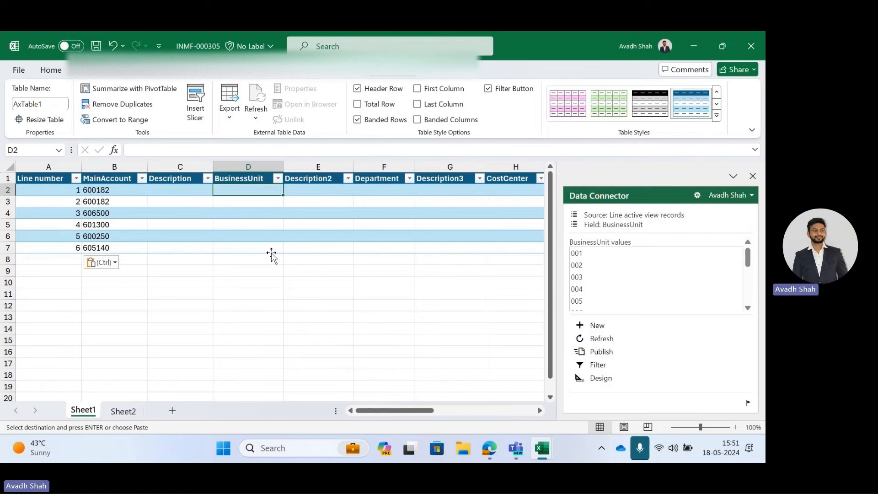
{"action": "key", "text": "ctrl+s"}
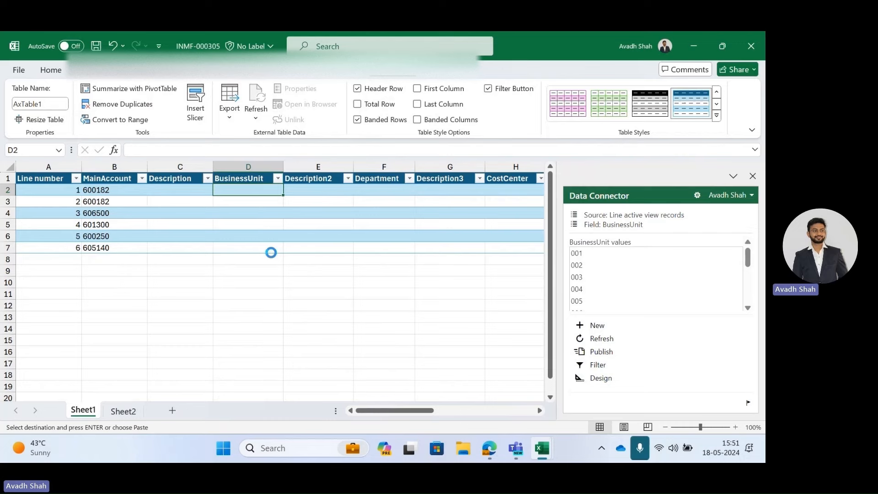
{"action": "key", "text": "alt+Tab"}
{"action": "key", "text": "alt+Tab"}
{"action": "key", "text": "alt+Tab"}
{"action": "key", "text": "alt+Tab"}
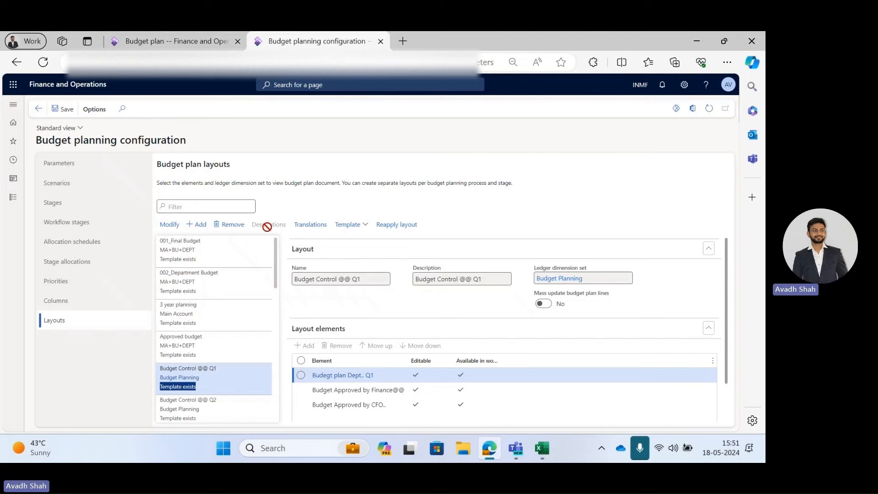
{"action": "key", "text": "alt+Tab"}
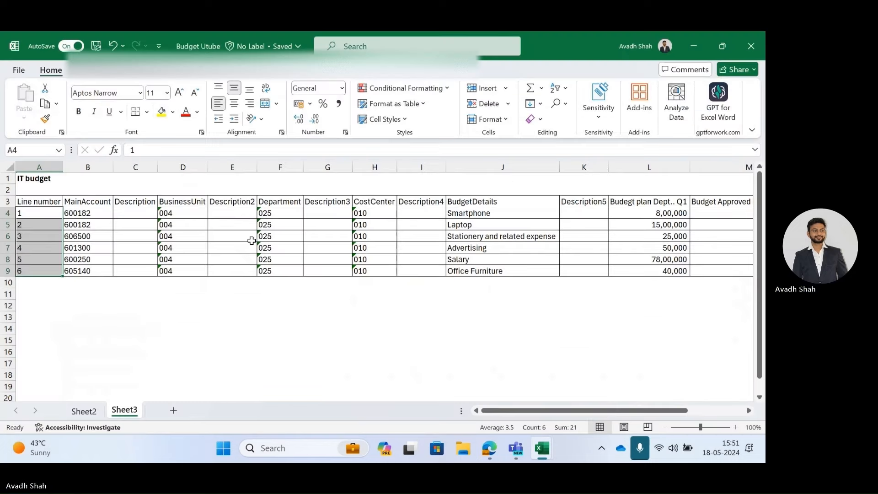
Copy the business unit values 004 from the IT budget sheet into the worksheet's BusinessUnit column.
{"action": "left_click", "coordinate": [172, 213]}
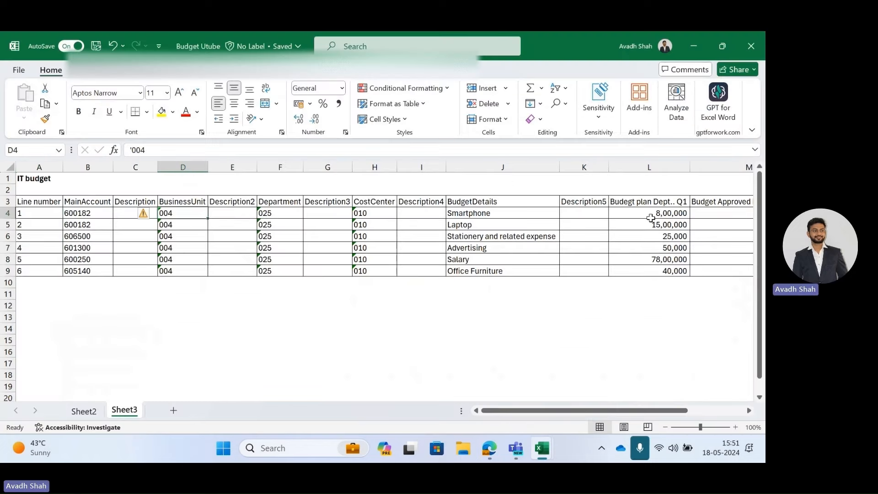
{"action": "key", "text": "ctrl+shift+Down"}
{"action": "key", "text": "ctrl+c"}
{"action": "key", "text": "alt+Tab"}
{"action": "key", "text": "alt+Tab"}
{"action": "key", "text": "alt+Tab"}
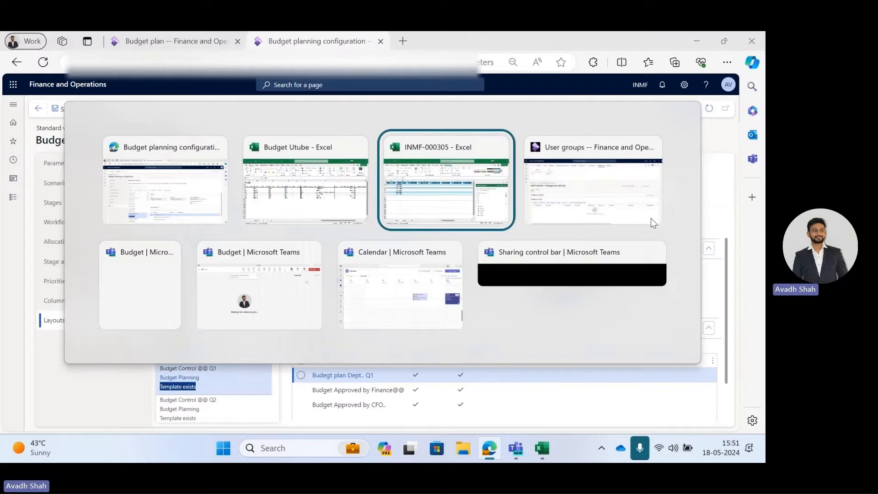
{"action": "key", "text": "ctrl+alt+v"}
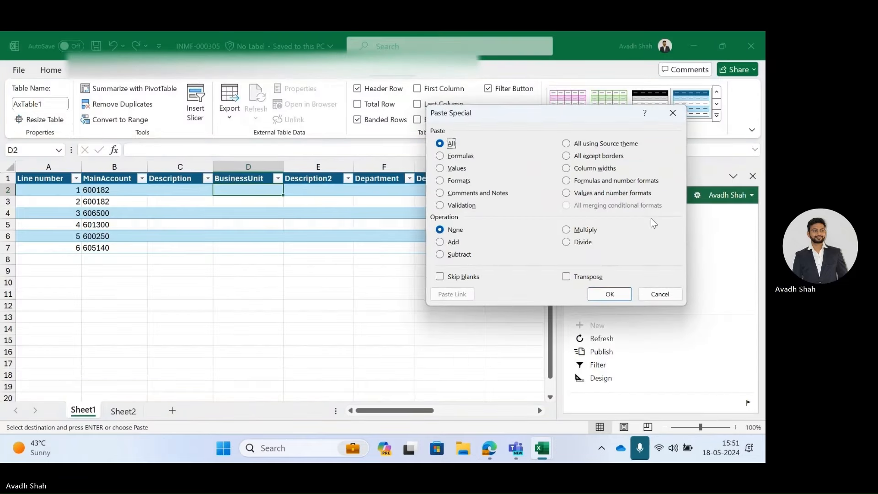
{"action": "key", "text": "Return"}
{"action": "key", "text": "Right"}
{"action": "key", "text": "Right"}
Copy the department values 025 and paste them as values into the worksheet's Department column.
{"action": "key", "text": "alt+Tab"}
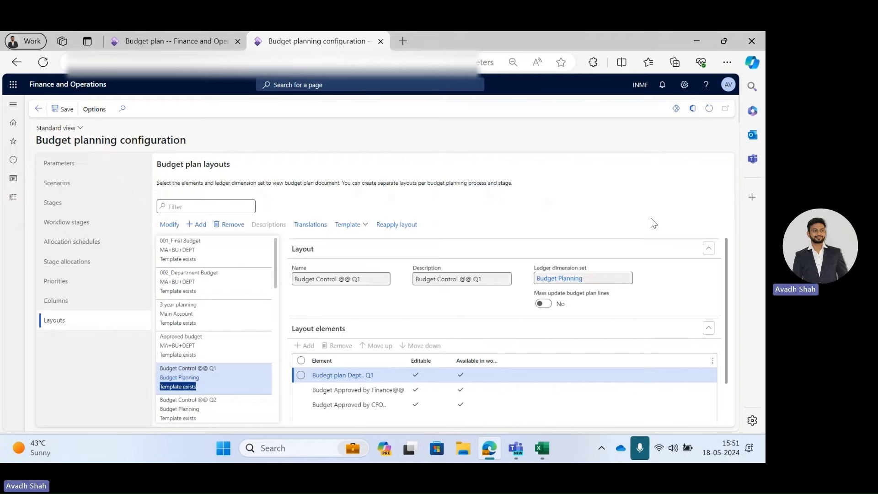
{"action": "key", "text": "alt+Tab"}
{"action": "key", "text": "alt+Tab"}
{"action": "key", "text": "ctrl+shift+Down"}
{"action": "key", "text": "ctrl+c"}
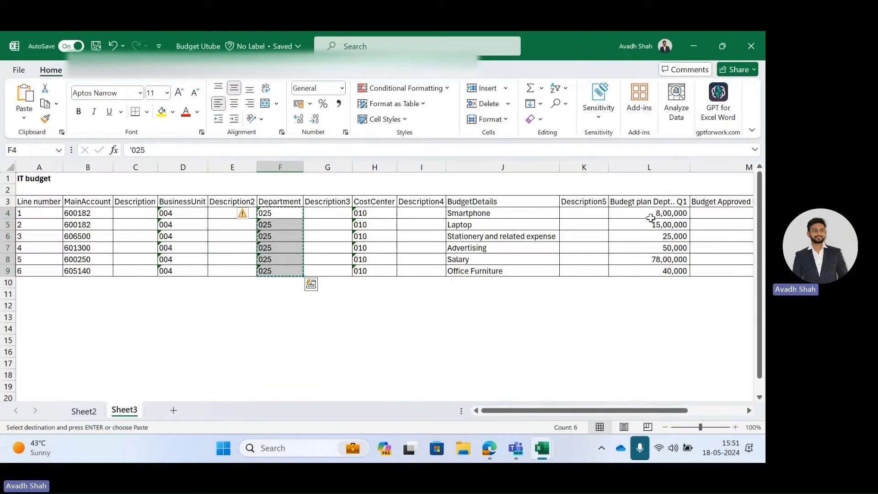
{"action": "key", "text": "alt+Tab"}
{"action": "key", "text": "alt+Tab"}
{"action": "key", "text": "ctrl+alt+v"}
{"action": "key", "text": "v"}
{"action": "key", "text": "Return"}
{"action": "key", "text": "Right"}
{"action": "key", "text": "Right"}
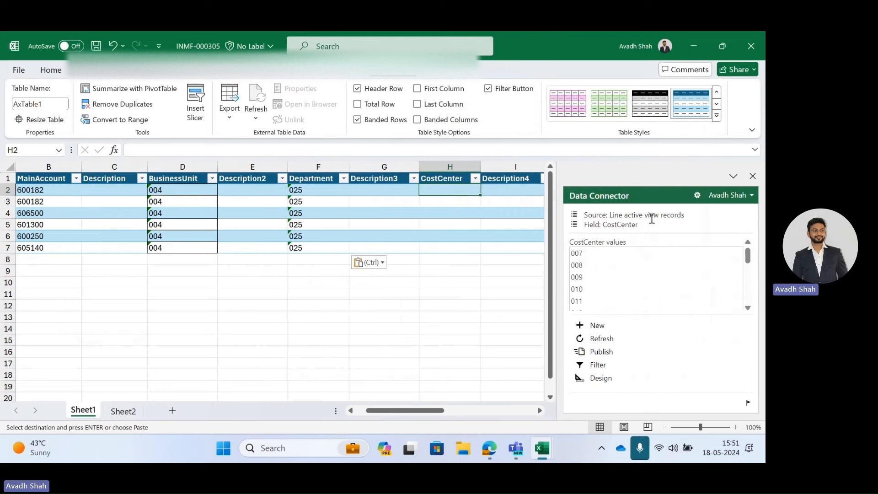
Save the budget plan worksheet.
{"action": "key", "text": "ctrl+s"}
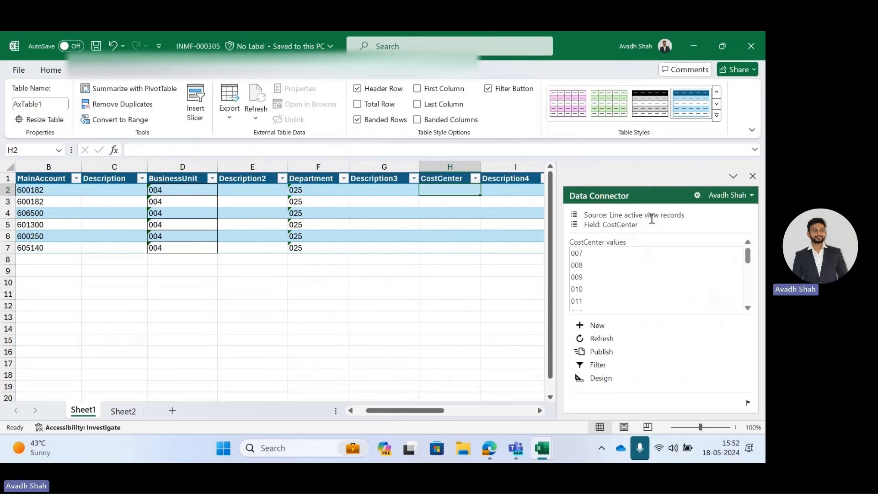
{"action": "key", "text": "alt+Tab"}
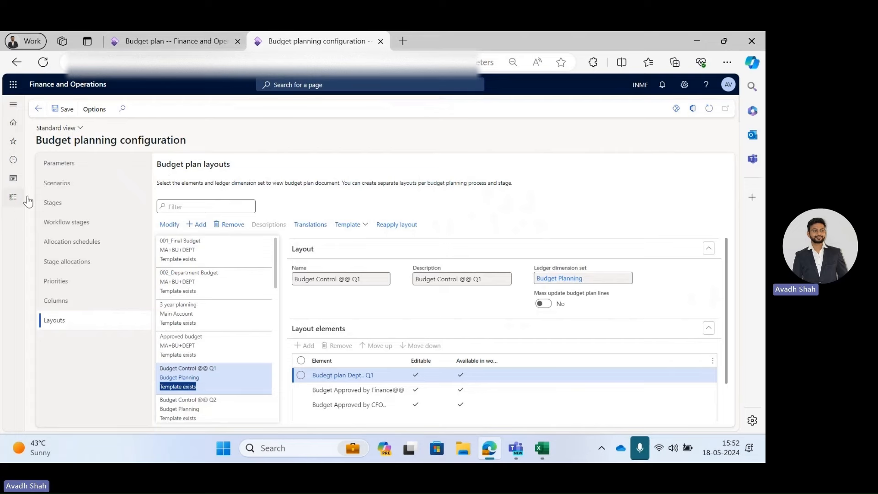
{"action": "key", "text": "alt+Tab"}
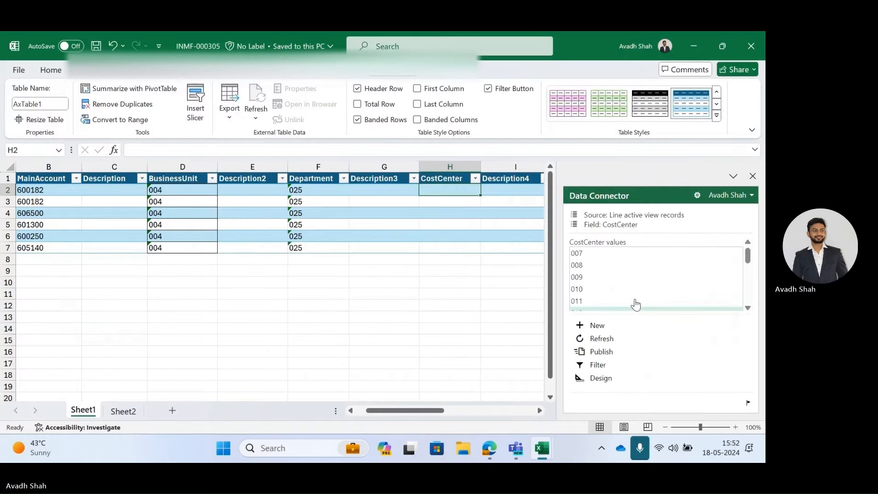
{"action": "key", "text": "alt+Tab"}
{"action": "key", "text": "alt+Tab"}
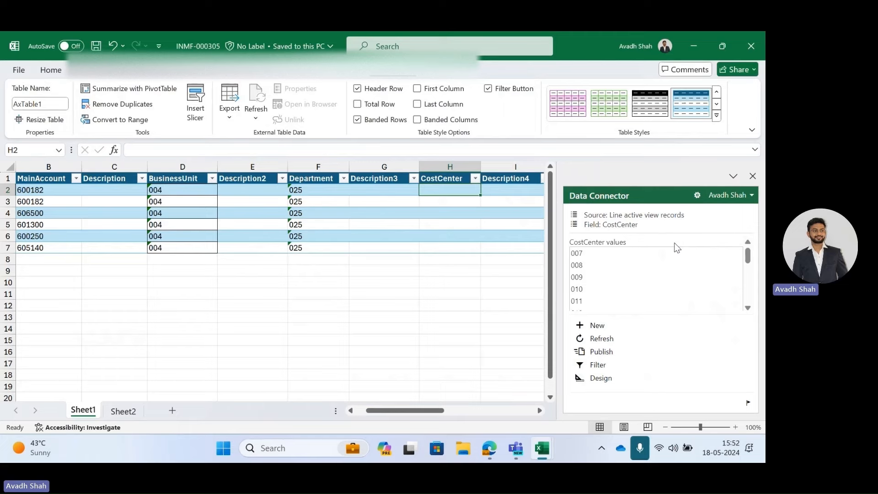
{"action": "key", "text": "alt+Tab"}
{"action": "key", "text": "alt+Tab"}
Copy the cost center values 010 and paste them as values into the worksheet's CostCenter column.
{"action": "key", "text": "Right"}
{"action": "key", "text": "Right"}
{"action": "key", "text": "ctrl+shift+Down"}
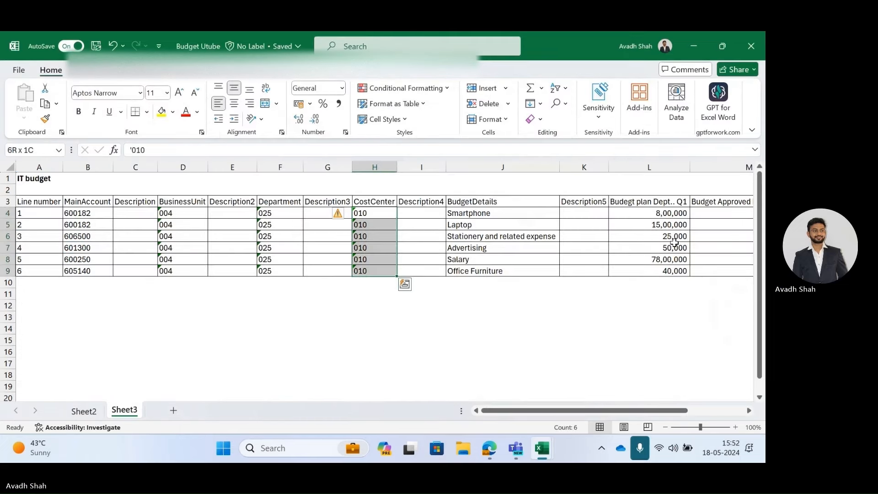
{"action": "key", "text": "ctrl+c"}
{"action": "key", "text": "alt+Tab"}
{"action": "key", "text": "ctrl+alt+v"}
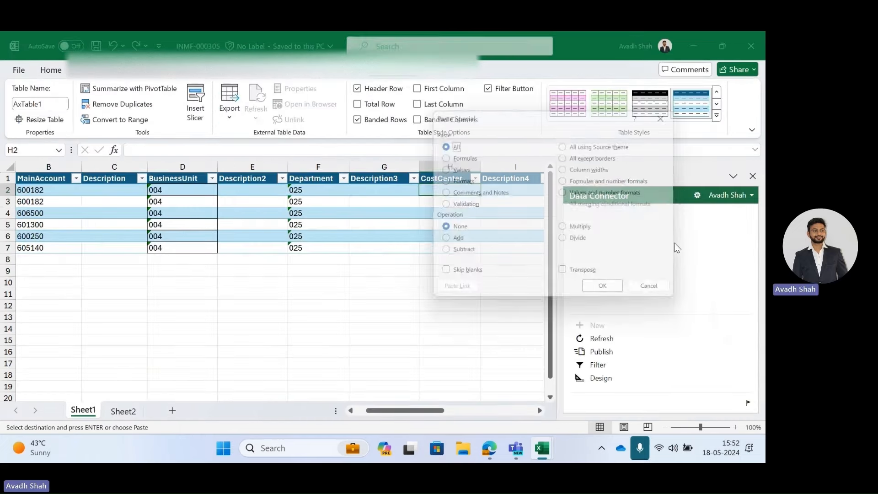
{"action": "key", "text": "v"}
{"action": "key", "text": "Return"}
{"action": "key", "text": "Right"}
{"action": "key", "text": "Right"}
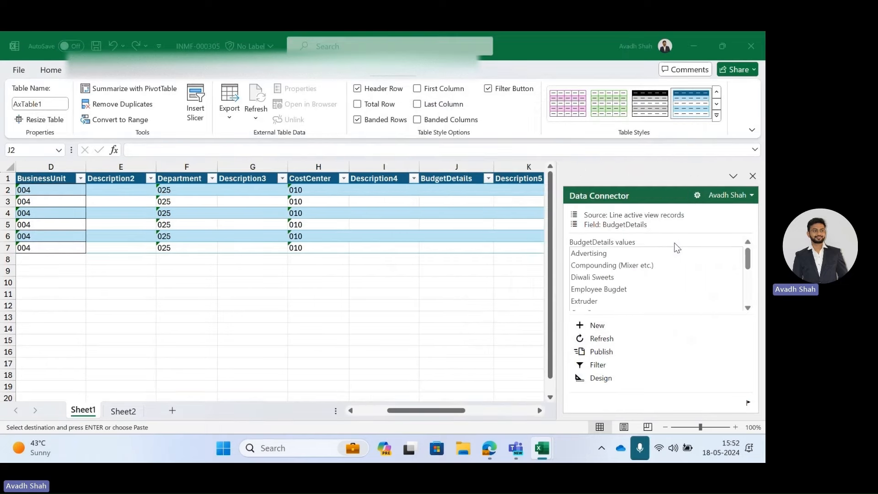
Copy the six budget details descriptions and paste them as values into the worksheet's BudgetDetails column.
{"action": "key", "text": "alt+Tab"}
{"action": "key", "text": "Right"}
{"action": "key", "text": "Right"}
{"action": "key", "text": "ctrl+shift+Down"}
{"action": "key", "text": "ctrl+c"}
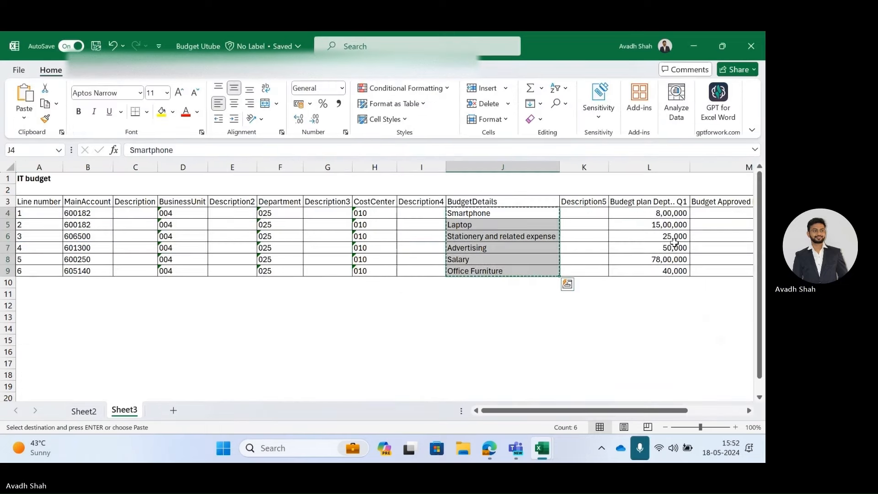
{"action": "key", "text": "alt+Tab"}
{"action": "key", "text": "ctrl+alt+v"}
{"action": "key", "text": "v"}
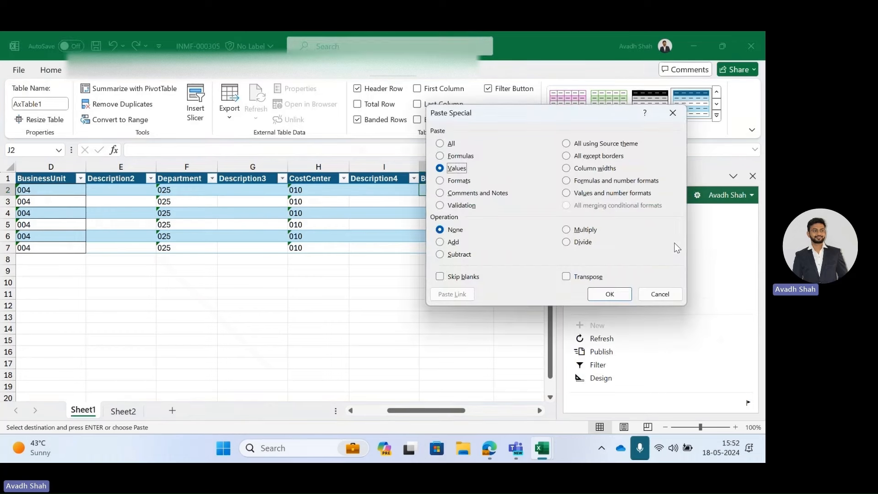
{"action": "key", "text": "Return"}
{"action": "key", "text": "Right"}
{"action": "key", "text": "Right"}
{"action": "key", "text": "Right"}
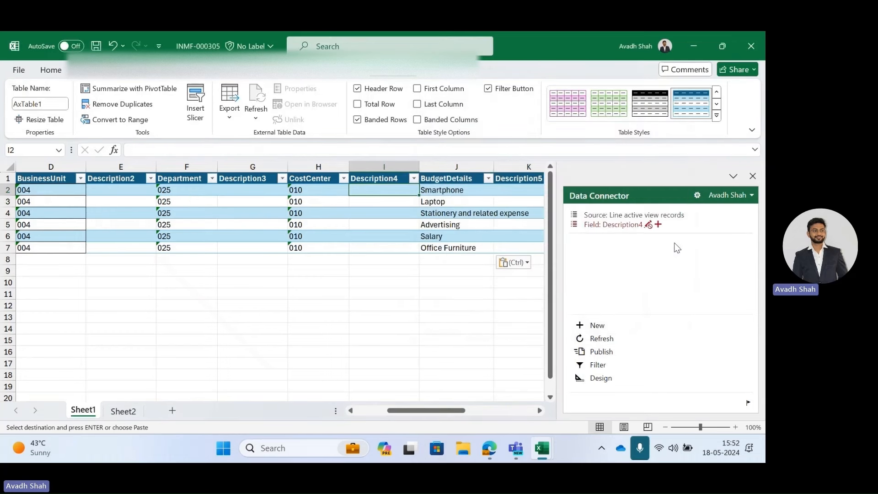
Copy the six Q1 budget amounts and paste them as values into the worksheet's Budgegt plan Dept.. Q1 column.
{"action": "key", "text": "Left"}
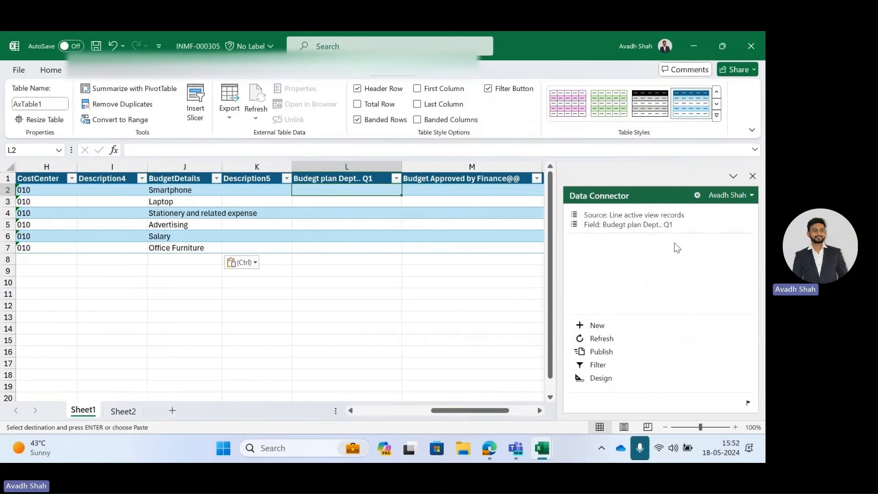
{"action": "key", "text": "alt+Tab"}
{"action": "key", "text": "Right"}
{"action": "key", "text": "Right"}
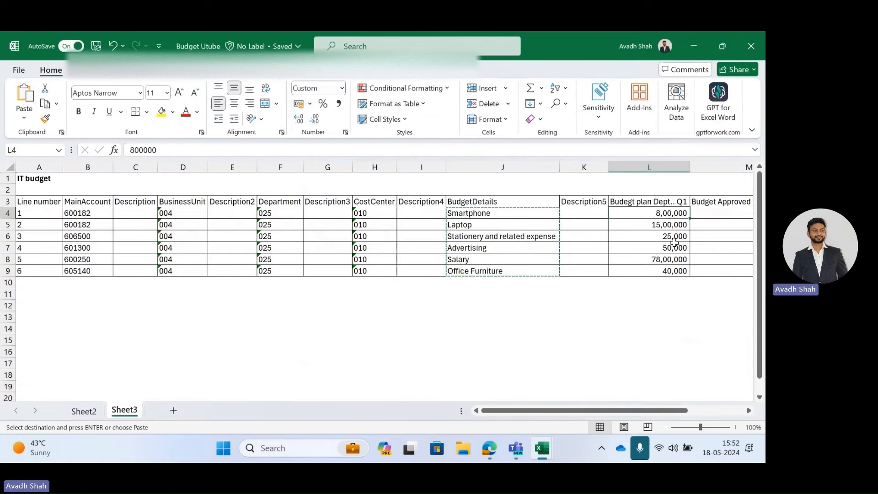
{"action": "key", "text": "ctrl+shift+Down"}
{"action": "key", "text": "ctrl+c"}
{"action": "key", "text": "alt+Tab"}
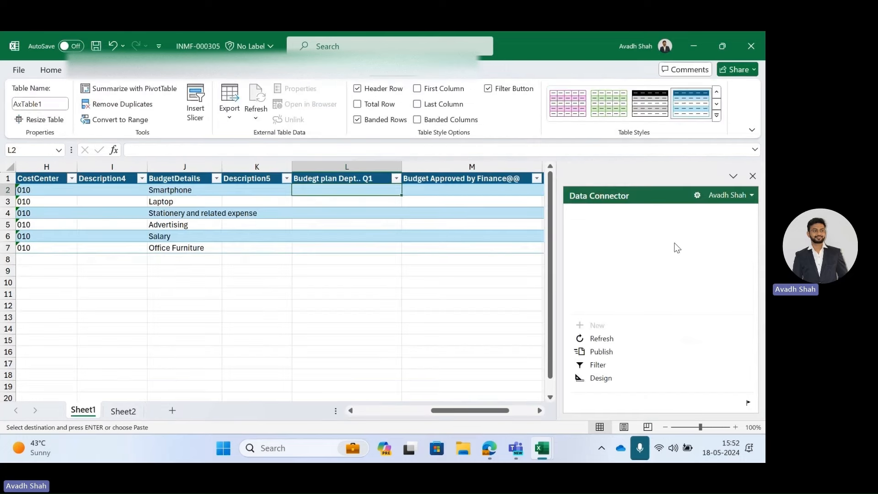
{"action": "key", "text": "ctrl+alt+v"}
{"action": "key", "text": "v"}
{"action": "key", "text": "Return"}
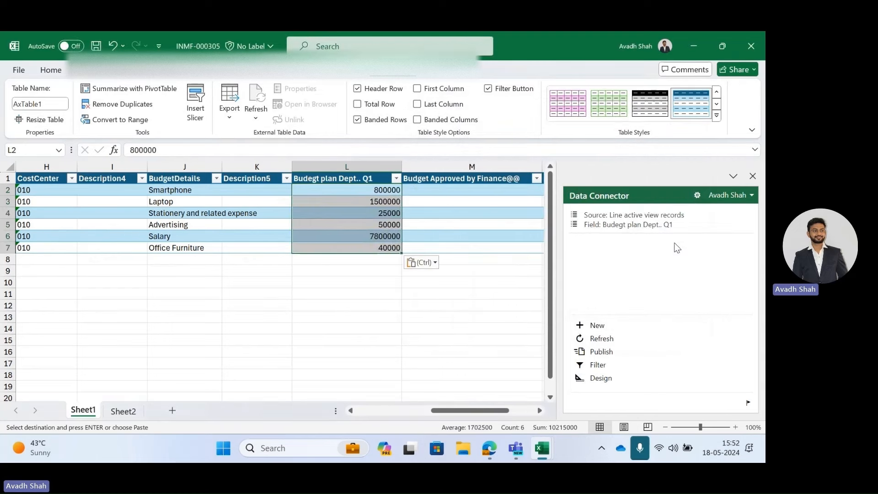
Publish the worksheet to Finance and Operations and refresh the budget plan lines to show the imported amounts.
{"action": "left_click", "coordinate": [602, 352]}
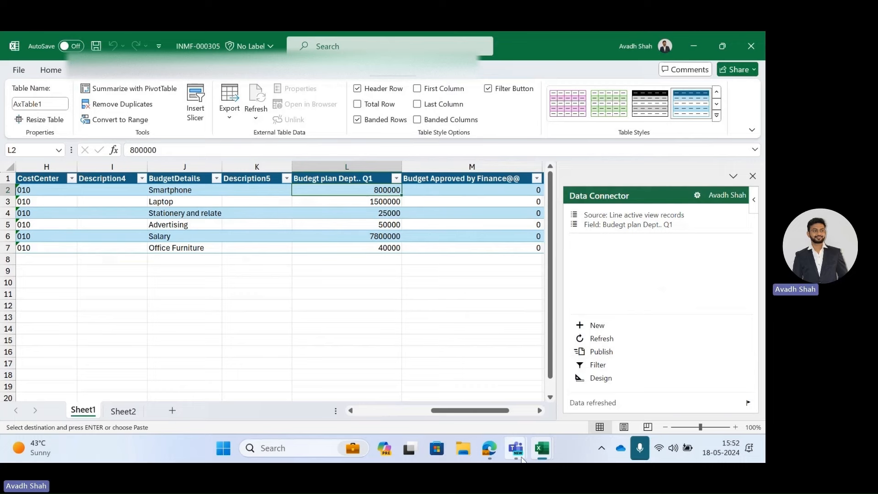
{"action": "left_click", "coordinate": [498, 448]}
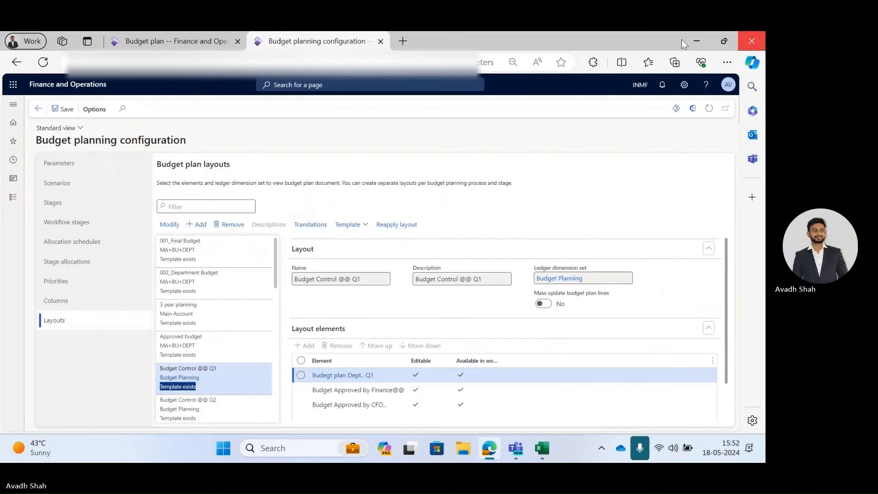
{"action": "left_click", "coordinate": [176, 40]}
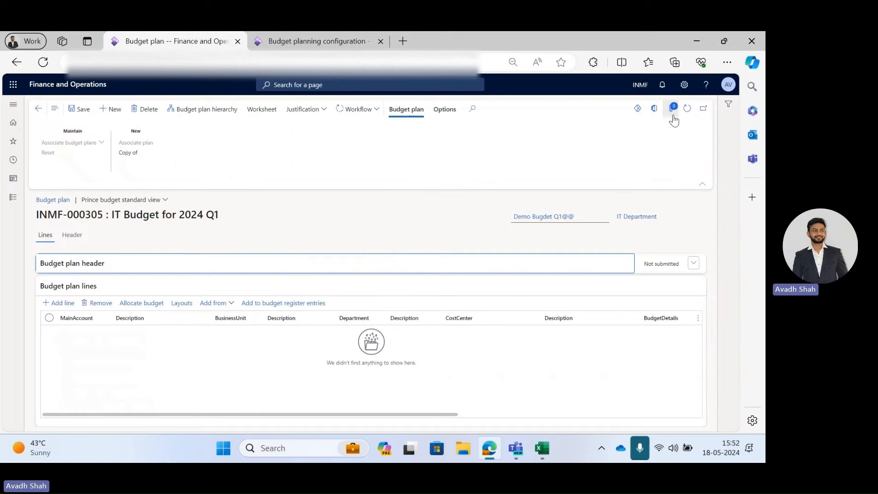
{"action": "left_click", "coordinate": [685, 113]}
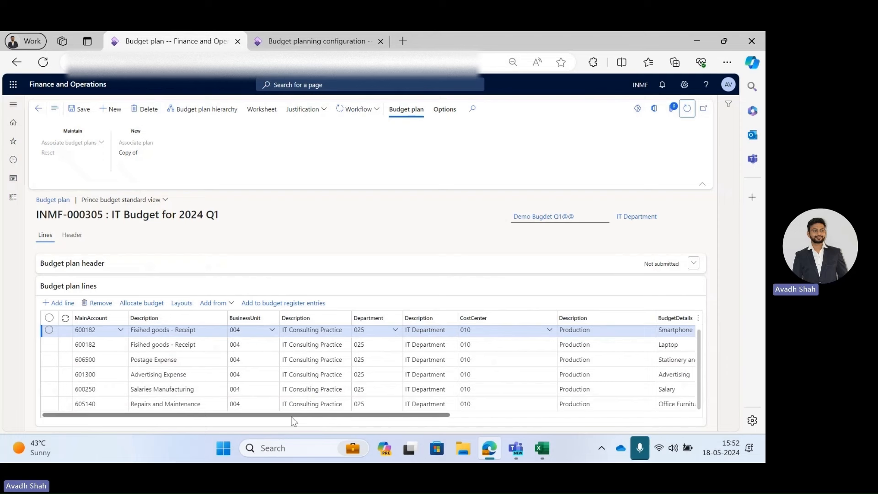
{"action": "left_click_drag", "start_coordinate": [290, 414], "coordinate": [575, 437]}
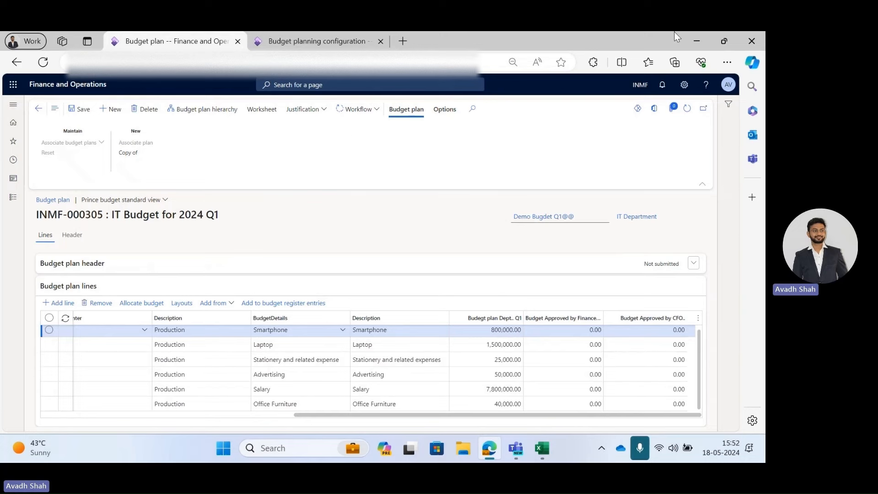
Review the workflow stages of the Quarter budget workflow in the budget planning configuration.
{"action": "key", "text": "ctrl+Tab"}
{"action": "left_click", "coordinate": [69, 222]}
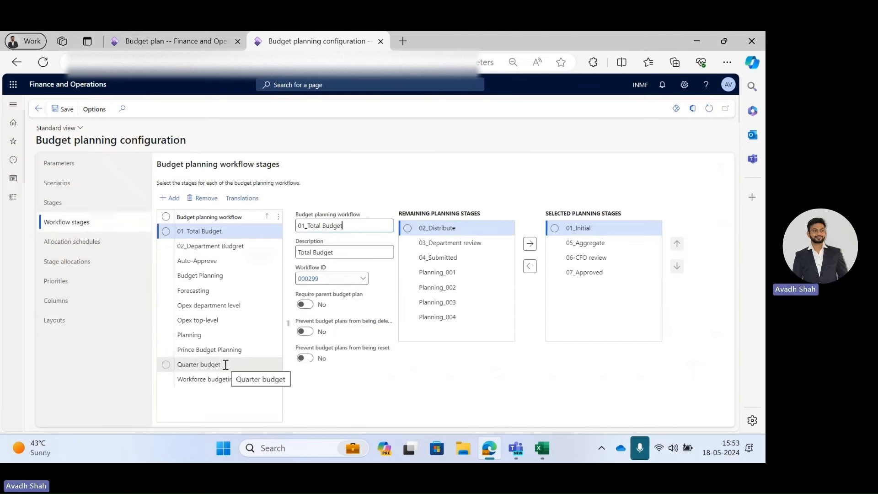
{"action": "left_click", "coordinate": [243, 364]}
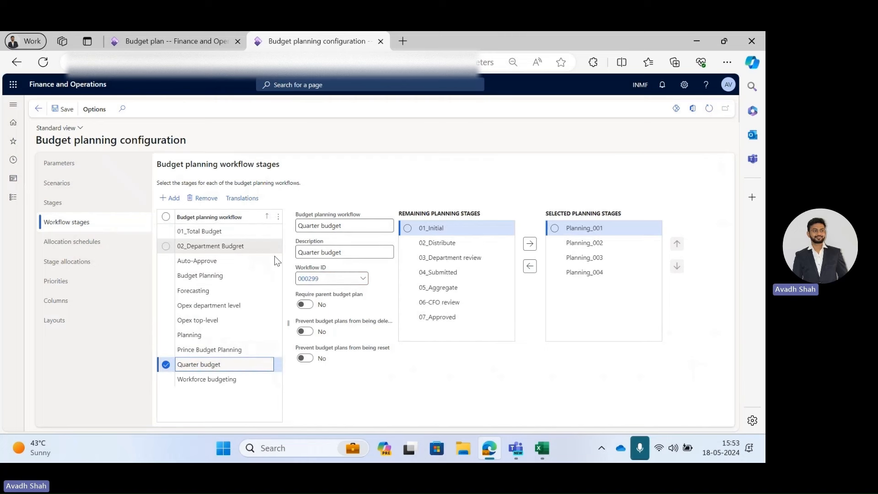
{"action": "left_click", "coordinate": [126, 32]}
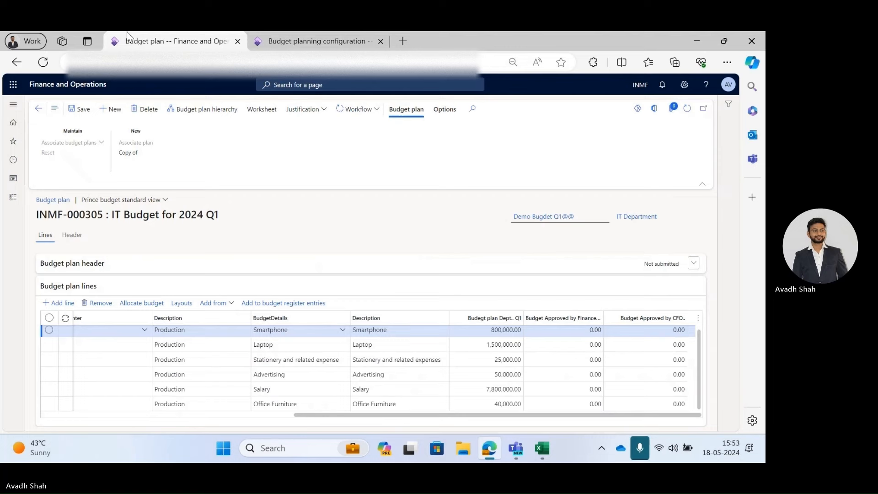
Submit the budget plan to workflow with the comment "Submit to finance".
{"action": "left_click", "coordinate": [347, 110]}
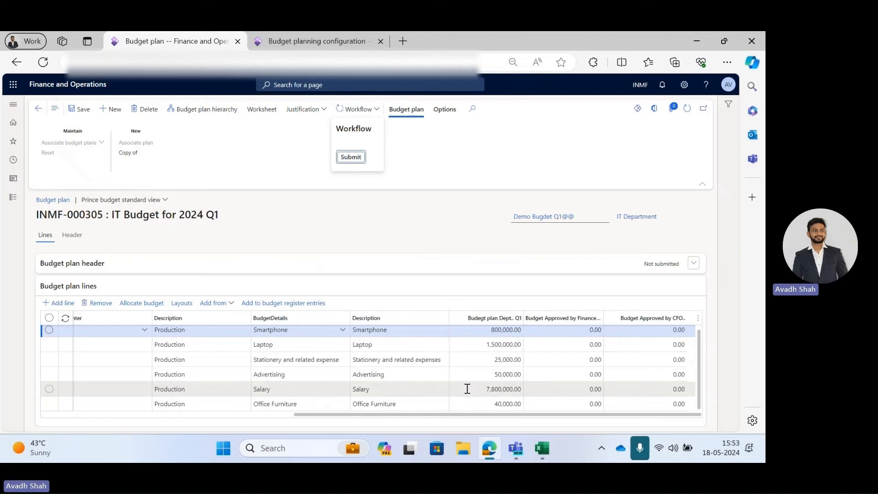
{"action": "mouse_move", "coordinate": [467, 389]}
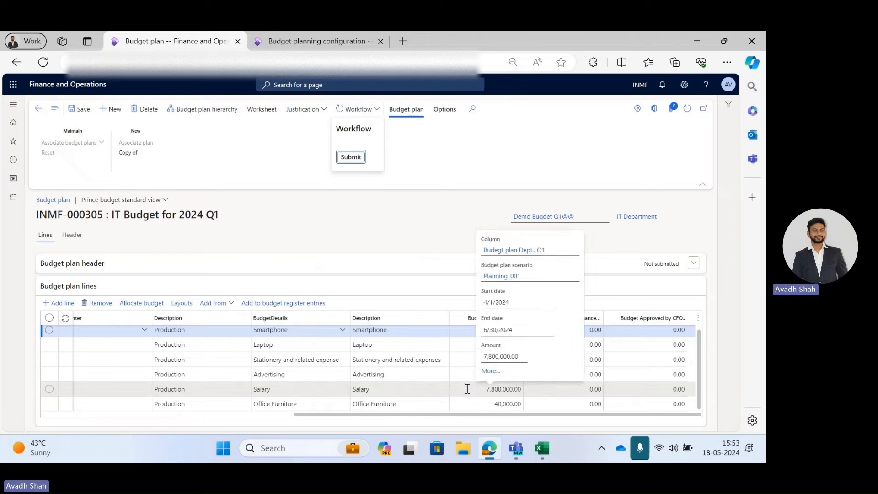
{"action": "left_click", "coordinate": [343, 160]}
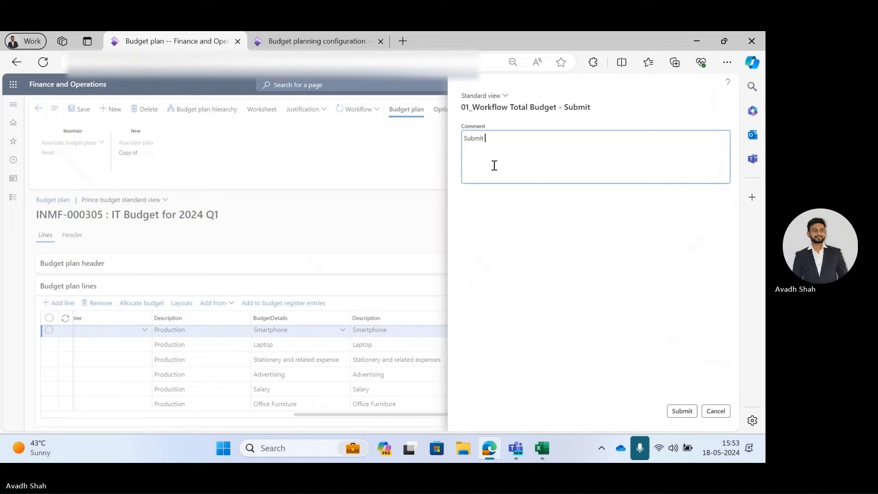
{"action": "type", "text": "Submit to financ"}
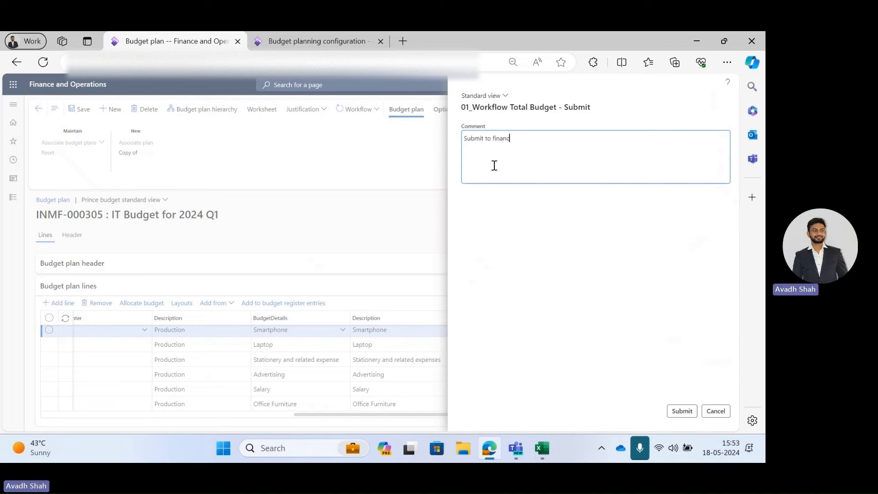
{"action": "type", "text": "e"}
{"action": "left_click", "coordinate": [681, 410]}
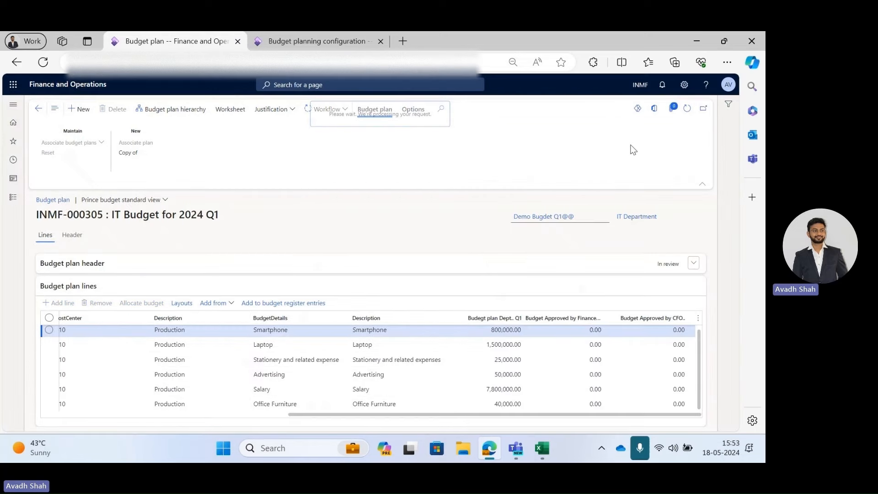
Check the budget plan's workflow actions and refresh the page to follow its status.
{"action": "left_click", "coordinate": [315, 118]}
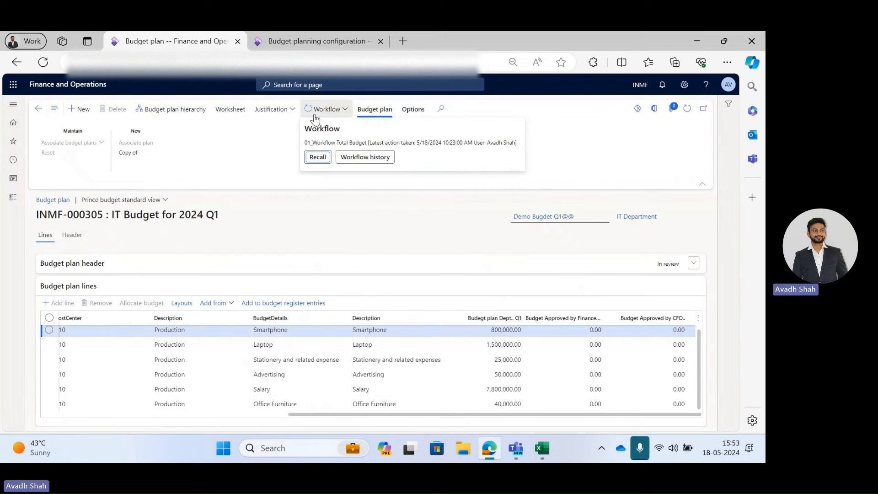
{"action": "left_click", "coordinate": [603, 145]}
{"action": "left_click", "coordinate": [690, 113]}
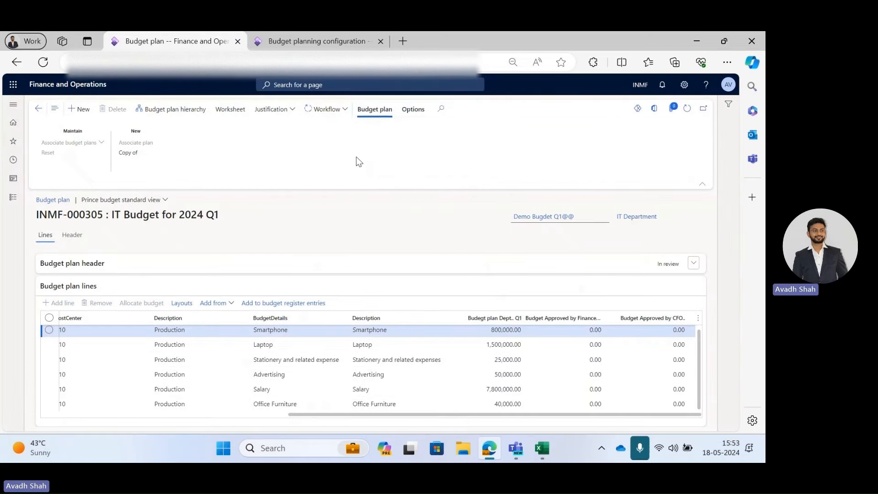
{"action": "left_click", "coordinate": [315, 113]}
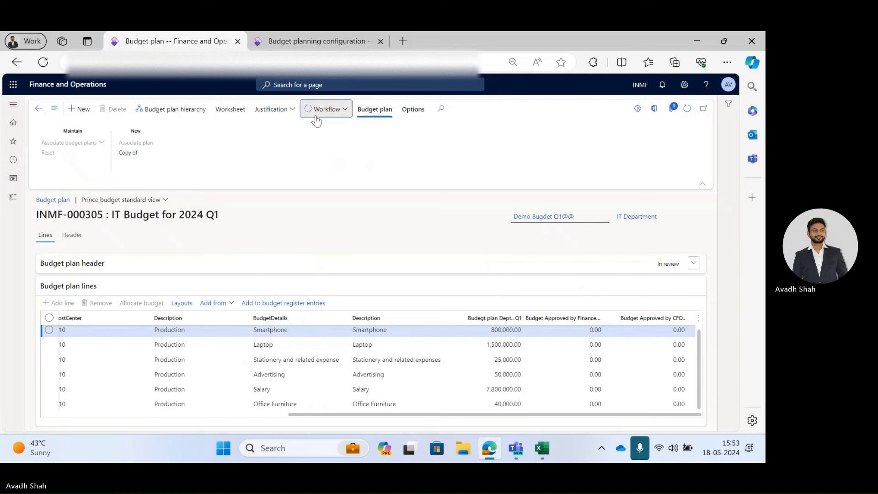
{"action": "left_click", "coordinate": [689, 111]}
{"action": "left_click", "coordinate": [691, 112]}
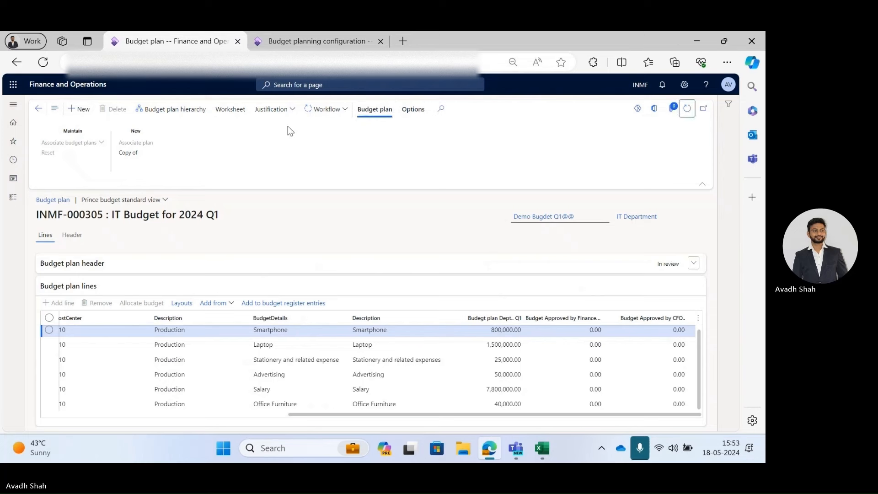
{"action": "left_click", "coordinate": [311, 114]}
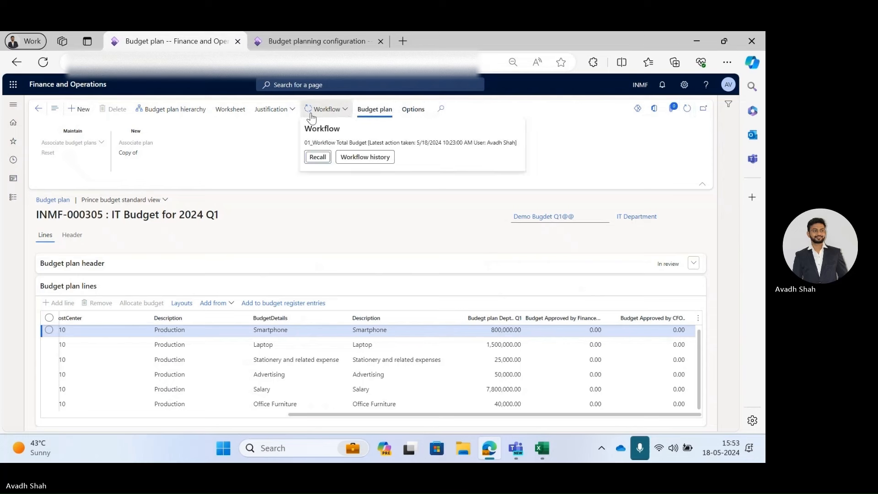
{"action": "left_click", "coordinate": [554, 155]}
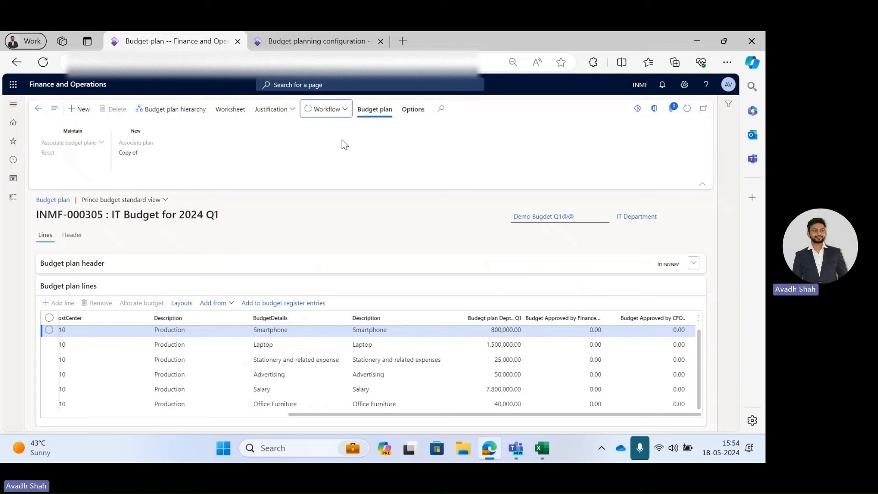
{"action": "left_click", "coordinate": [327, 110]}
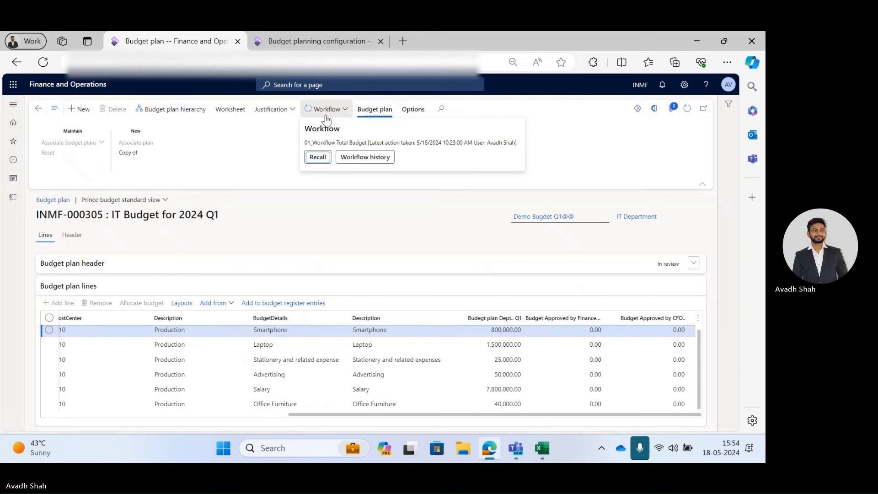
{"action": "left_click", "coordinate": [609, 132]}
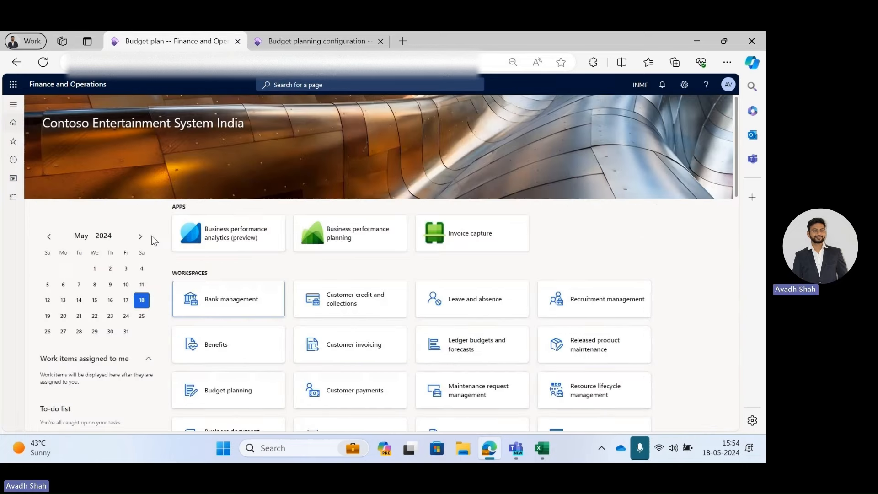
Open budget plan INMF-000305 from the Budget plans list in the Budgeting module.
{"action": "left_click", "coordinate": [13, 196]}
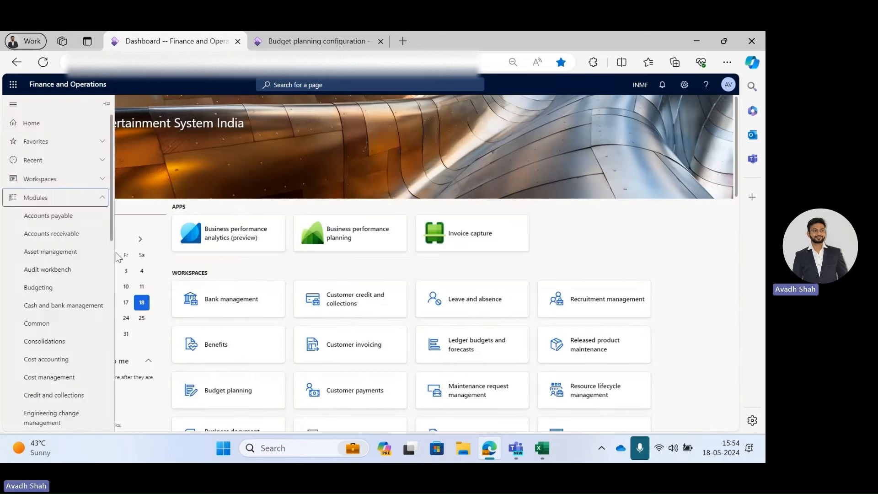
{"action": "left_click", "coordinate": [39, 288]}
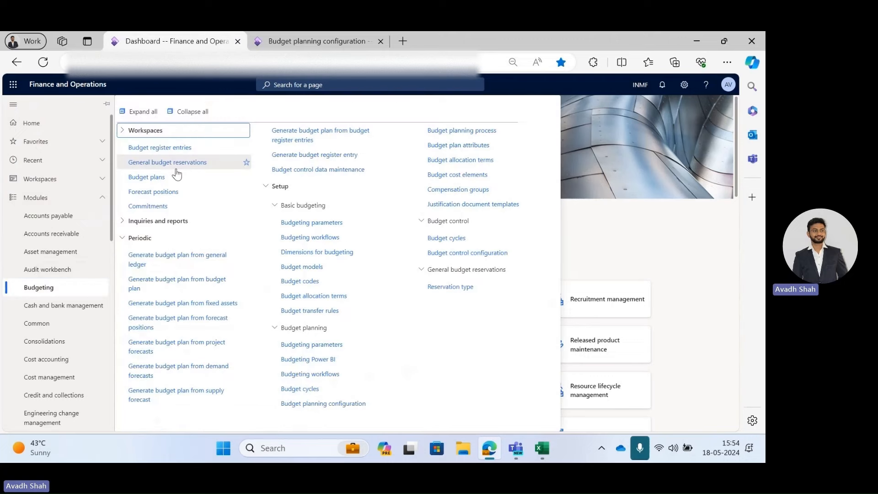
{"action": "left_click", "coordinate": [164, 185]}
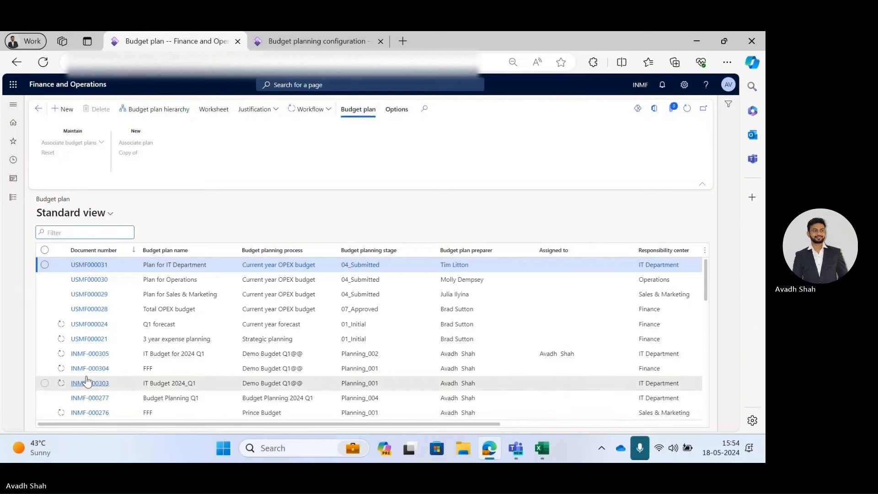
{"action": "left_click", "coordinate": [85, 388]}
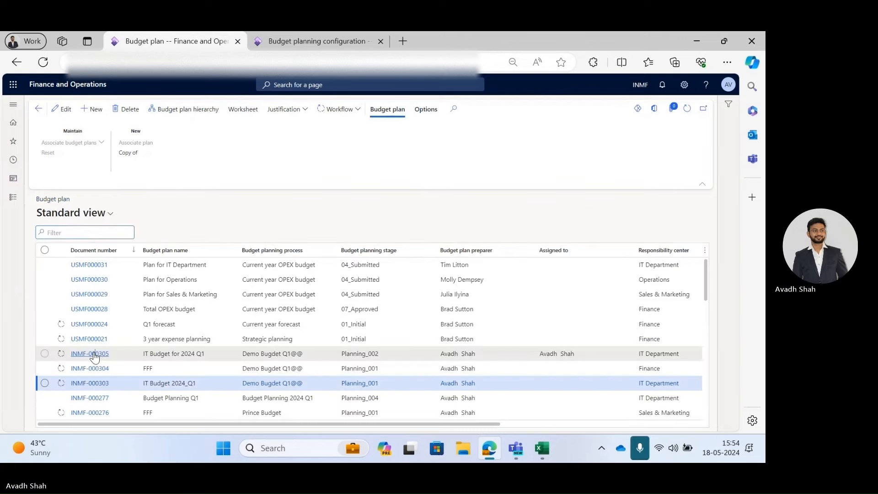
{"action": "left_click", "coordinate": [95, 356]}
{"action": "left_click", "coordinate": [96, 354]}
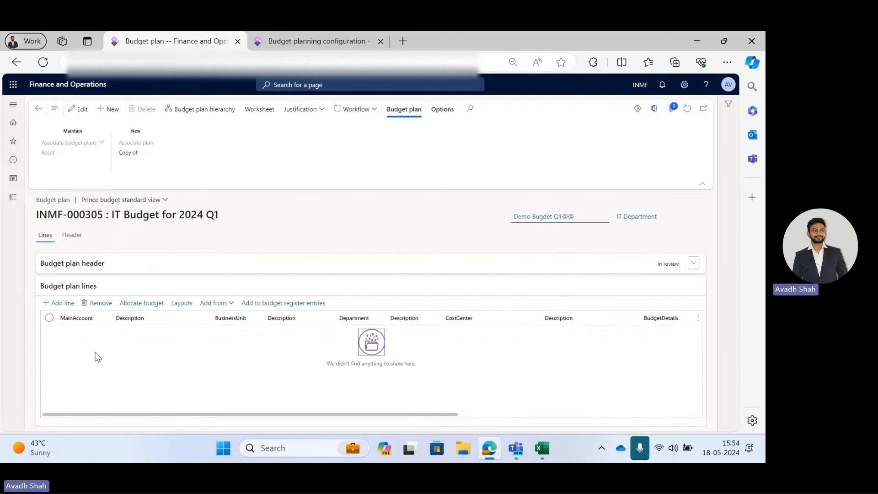
Download the budget plan worksheet to Excel and open the downloaded workbook.
{"action": "left_click", "coordinate": [363, 115]}
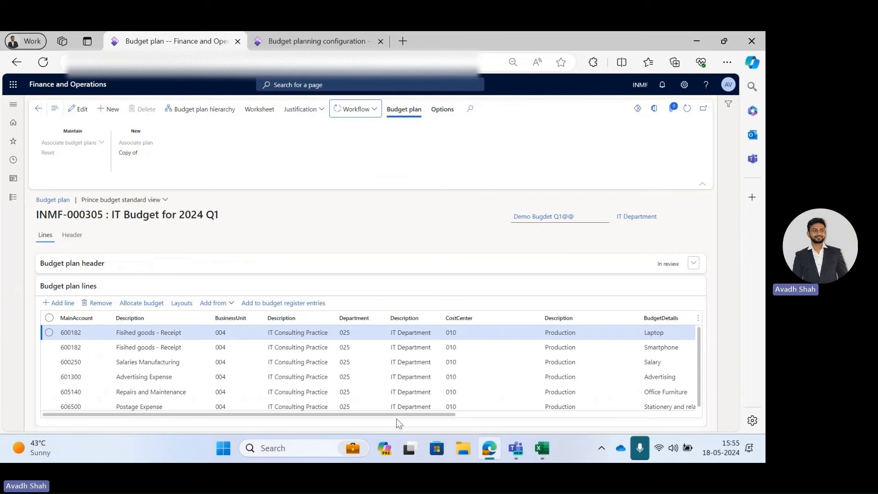
{"action": "left_click_drag", "start_coordinate": [397, 415], "coordinate": [672, 448]}
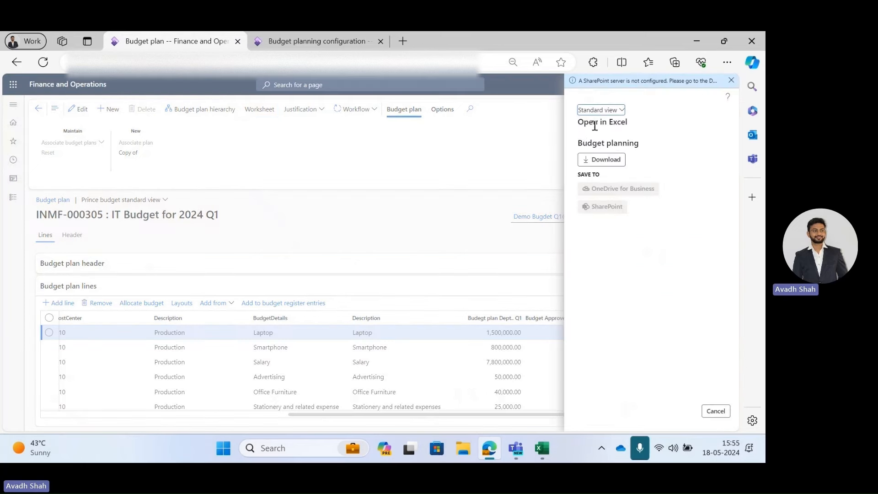
{"action": "left_click", "coordinate": [594, 160]}
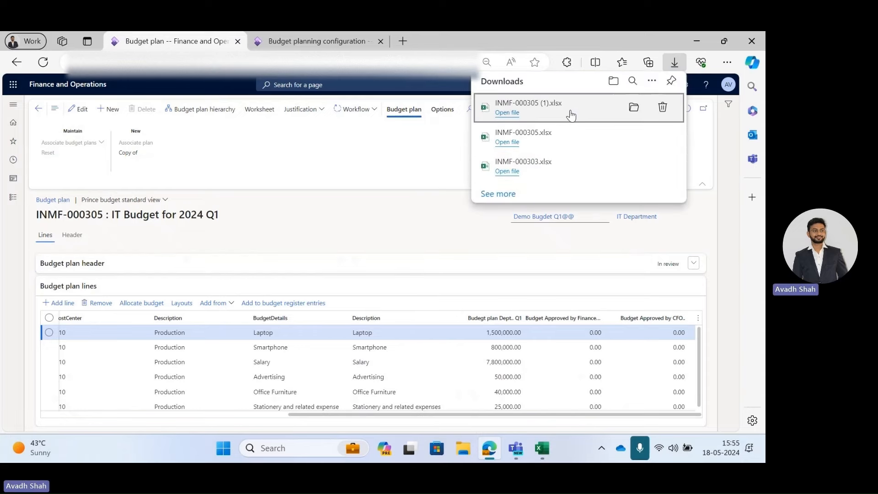
{"action": "left_click", "coordinate": [570, 111]}
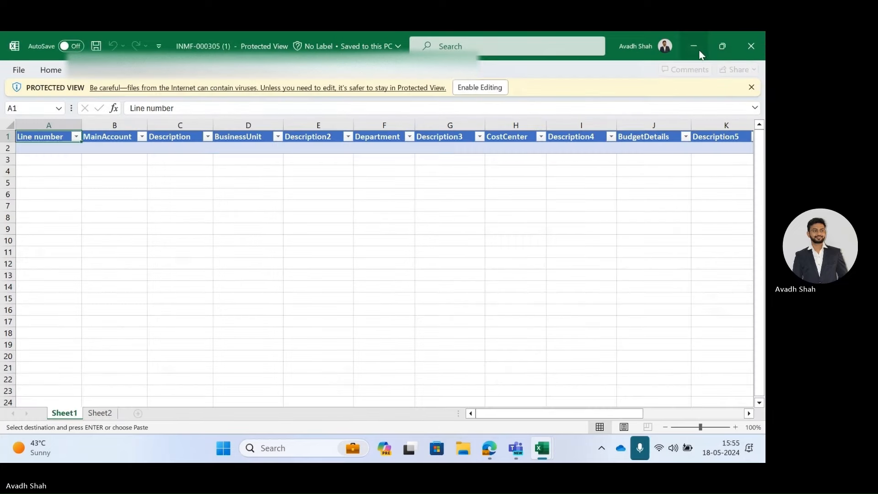
Close the extra workbook windows without saving changes.
{"action": "left_click", "coordinate": [699, 45]}
{"action": "left_click", "coordinate": [751, 46]}
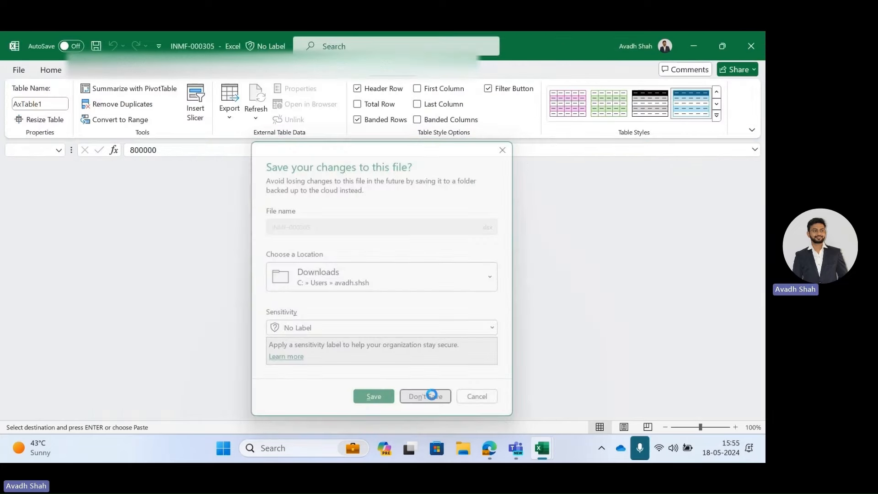
{"action": "left_click", "coordinate": [432, 399]}
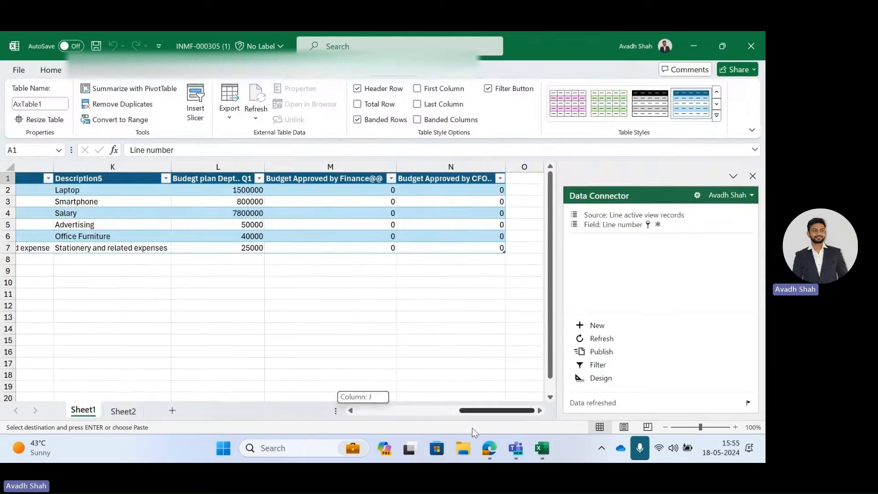
{"action": "left_click", "coordinate": [333, 191]}
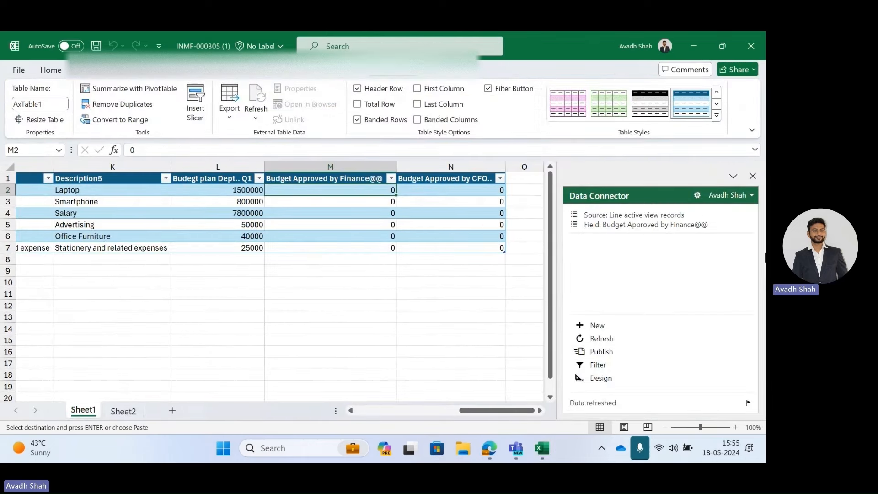
{"action": "type", "text": "1"}
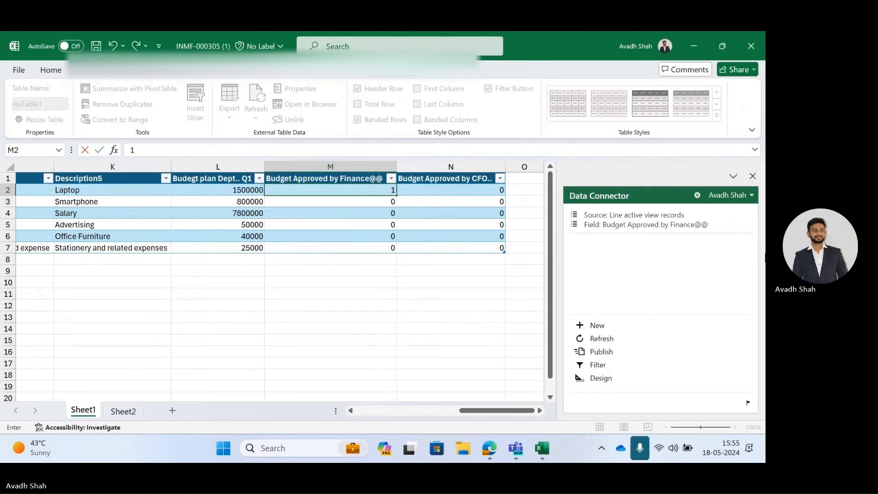
{"action": "key", "text": "Escape"}
Format the Budget plan Dept. Q1 amounts with comma style and one decimal place.
{"action": "key", "text": "Left"}
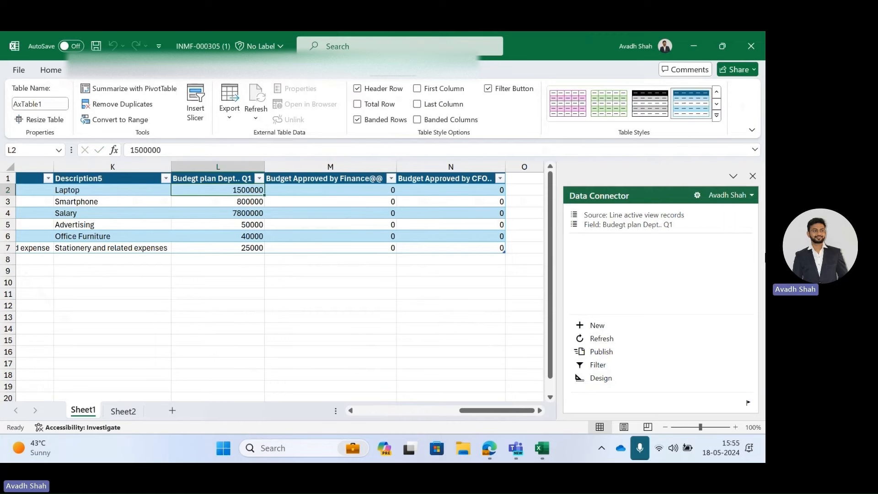
{"action": "key", "text": "ctrl+shift+Down"}
{"action": "key", "text": "alt+h"}
{"action": "key", "text": "k"}
{"action": "key", "text": "alt"}
{"action": "type", "text": "9"}
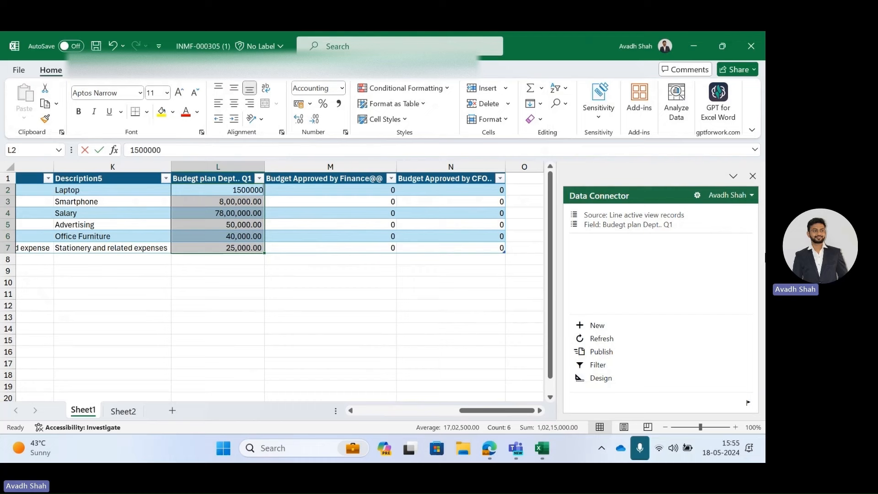
{"action": "key", "text": "alt"}
{"action": "key", "text": "Escape"}
{"action": "key", "text": "Escape"}
{"action": "key", "text": "alt+h"}
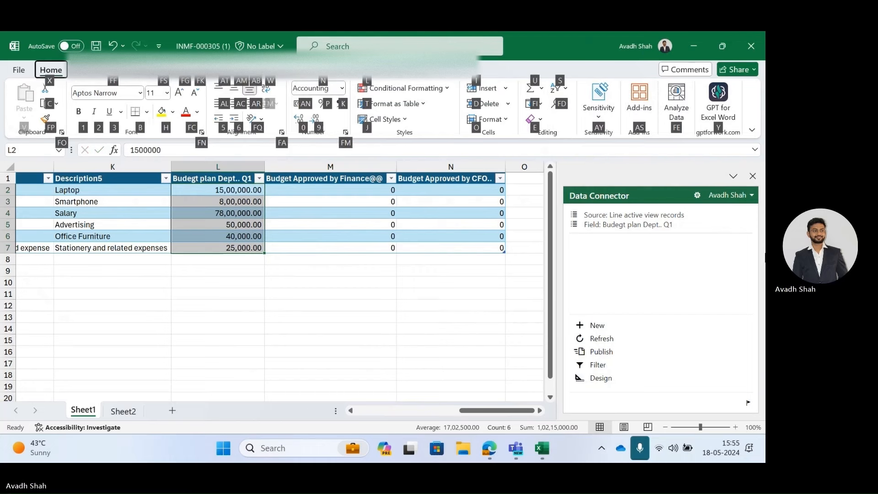
{"action": "key", "text": "9"}
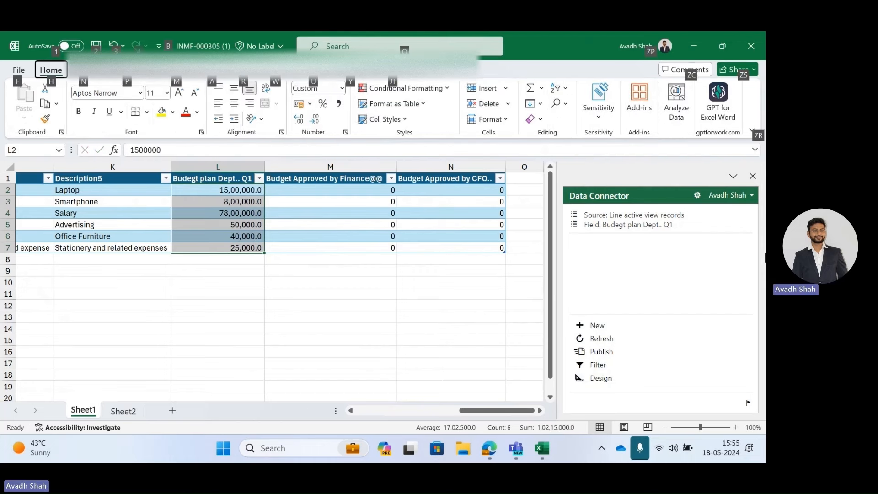
{"action": "key", "text": "Escape"}
Enter 14,00,000 as the Laptop line's Budget Approved by Finance amount.
{"action": "key", "text": "Right"}
{"action": "type", "text": "1"}
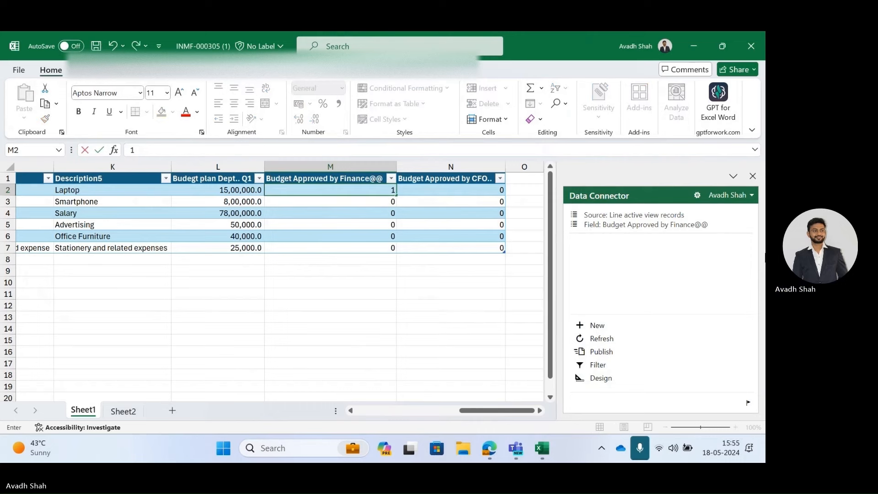
{"action": "type", "text": "4,00,000"}
{"action": "key", "text": "Return"}
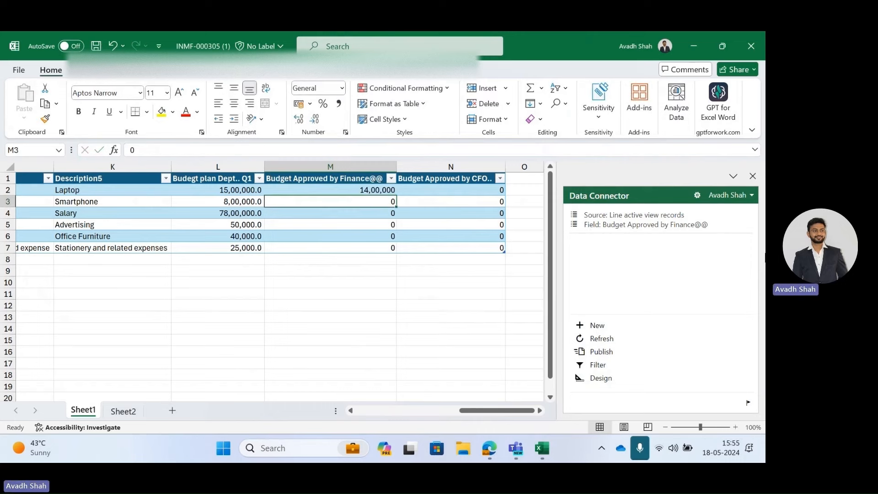
Set the remaining Budget Approved by Finance cells equal to each line's Budget plan Dept. Q1 value with a formula.
{"action": "type", "text": "="}
{"action": "key", "text": "Left"}
{"action": "key", "text": "Return"}
{"action": "key", "text": "Up"}
{"action": "key", "text": "ctrl+c"}
{"action": "key", "text": "Left"}
{"action": "key", "text": "ctrl+Down"}
{"action": "key", "text": "Right"}
{"action": "key", "text": "ctrl+shift+Up"}
{"action": "key", "text": "shift+Down"}
{"action": "key", "text": "shift+Down"}
{"action": "key", "text": "Return"}
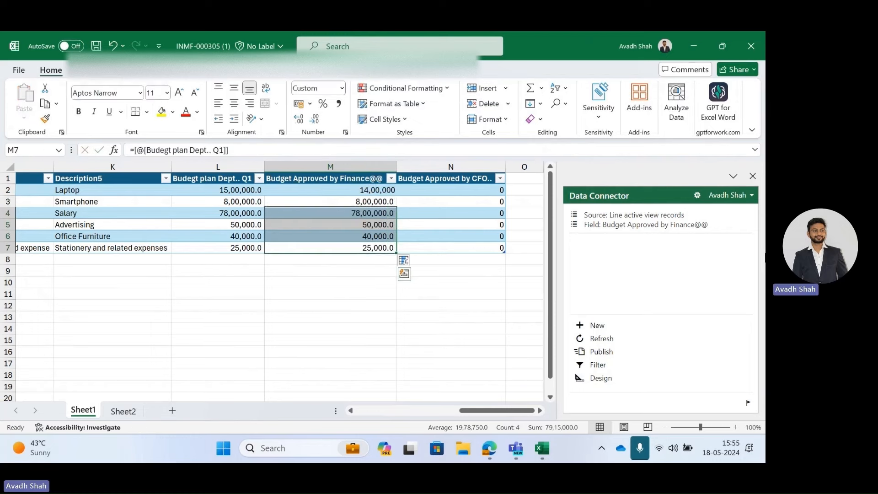
Publish the Finance-approved amounts without refreshing the workbook, and reload the budget plan in the browser.
{"action": "left_click", "coordinate": [602, 340]}
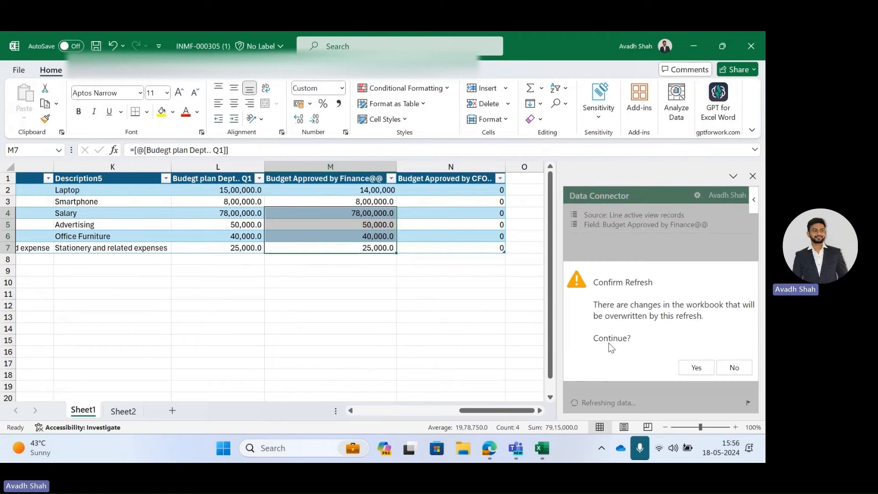
{"action": "left_click", "coordinate": [734, 367]}
{"action": "key", "text": "alt+Tab"}
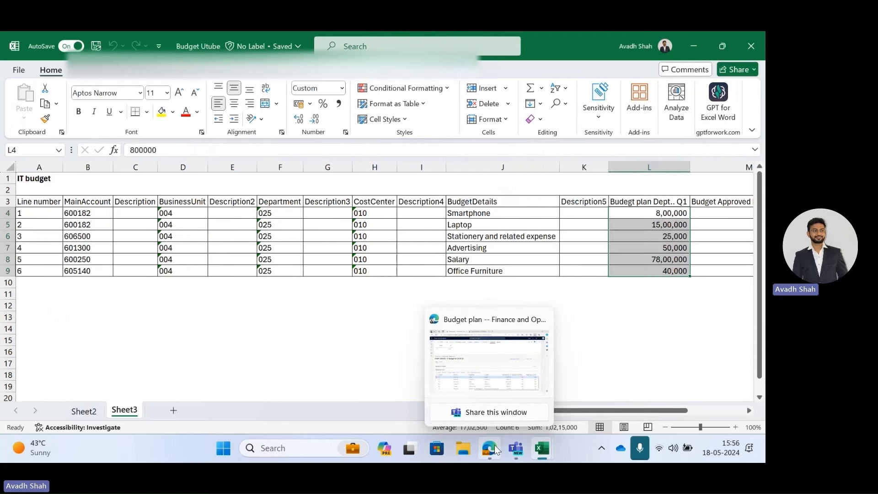
{"action": "left_click", "coordinate": [495, 446]}
{"action": "left_click", "coordinate": [376, 245]}
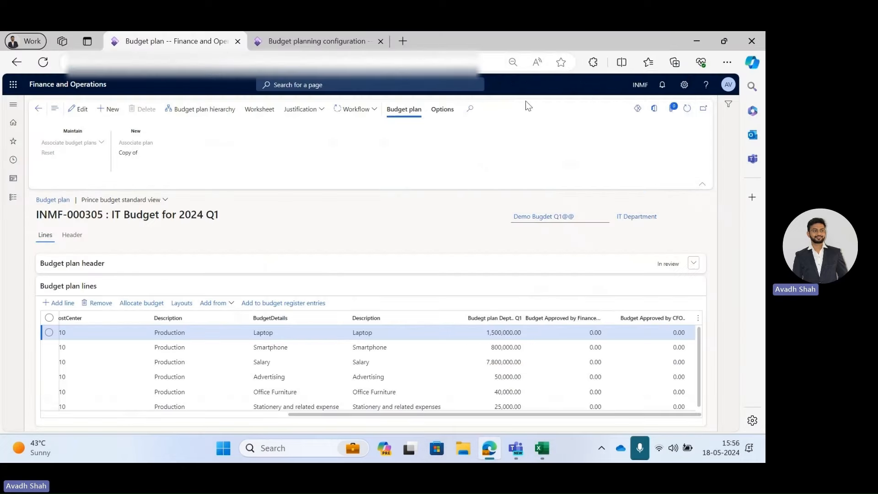
{"action": "left_click", "coordinate": [686, 108]}
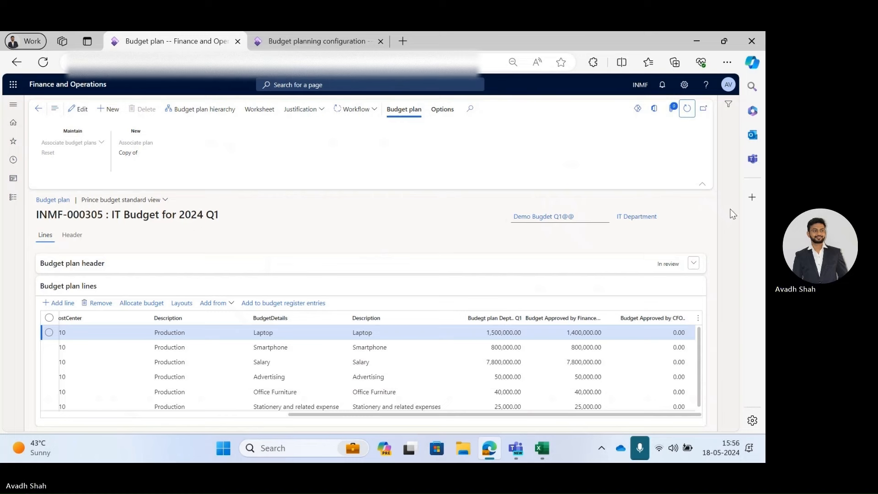
Complete the current workflow task on the budget plan and reopen INMF-000305 from the list.
{"action": "left_click", "coordinate": [336, 119]}
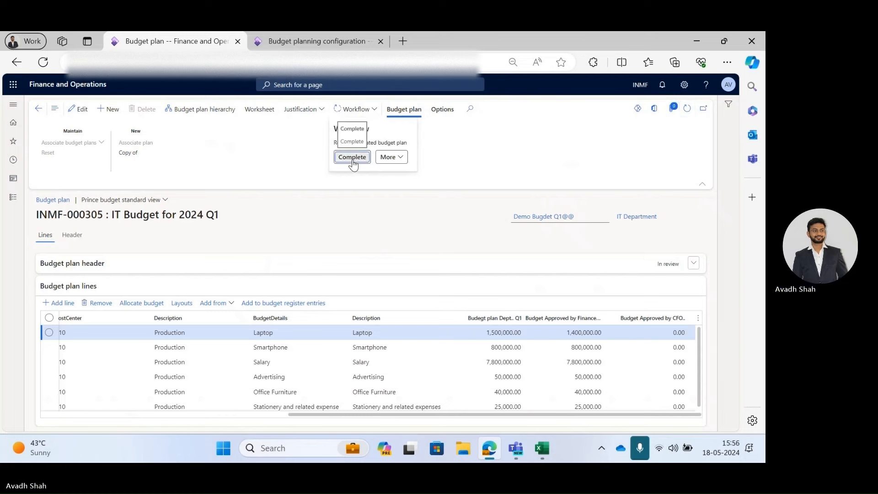
{"action": "left_click", "coordinate": [352, 157]}
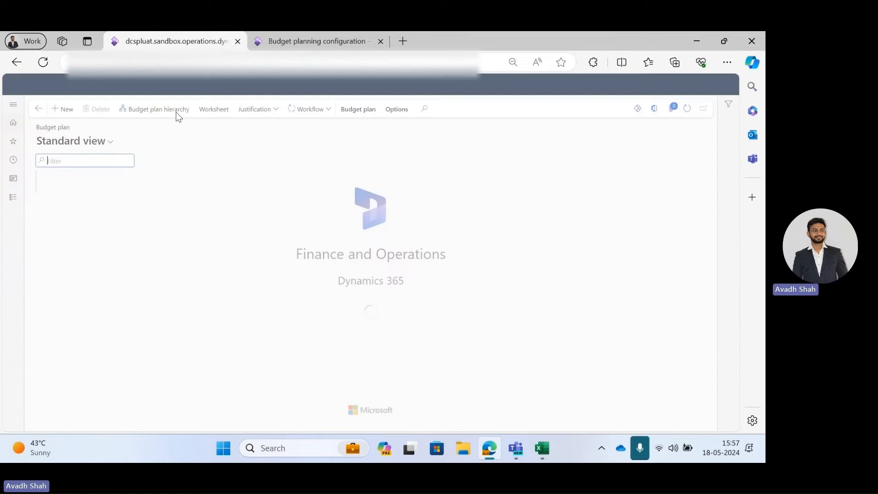
{"action": "left_click", "coordinate": [89, 354]}
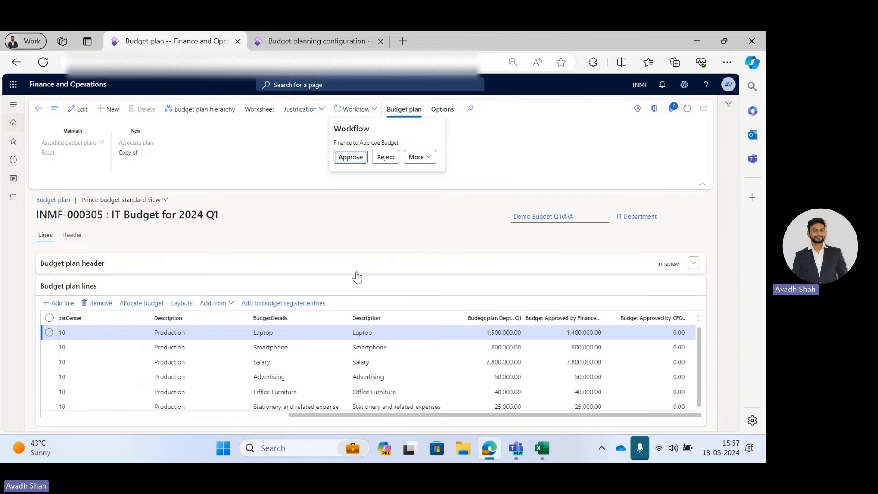
Download the budget plan worksheet to Excel again, closing the previous workbook without saving.
{"action": "left_click", "coordinate": [271, 152]}
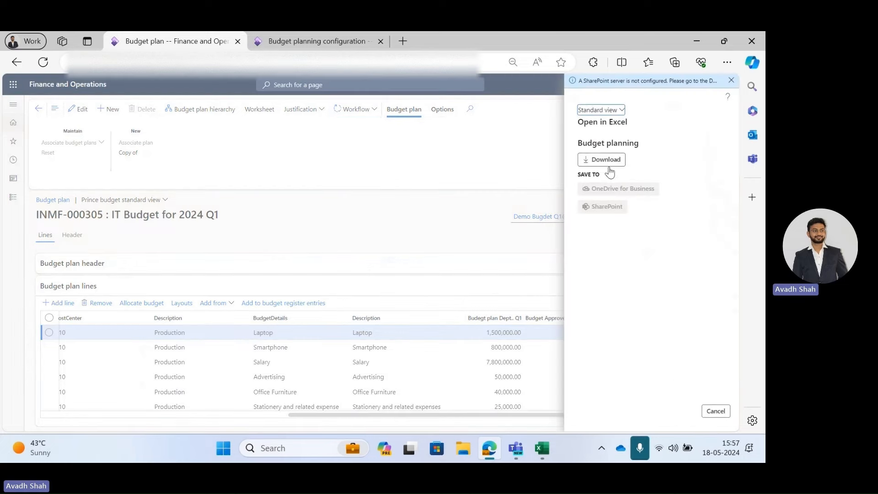
{"action": "left_click", "coordinate": [564, 396]}
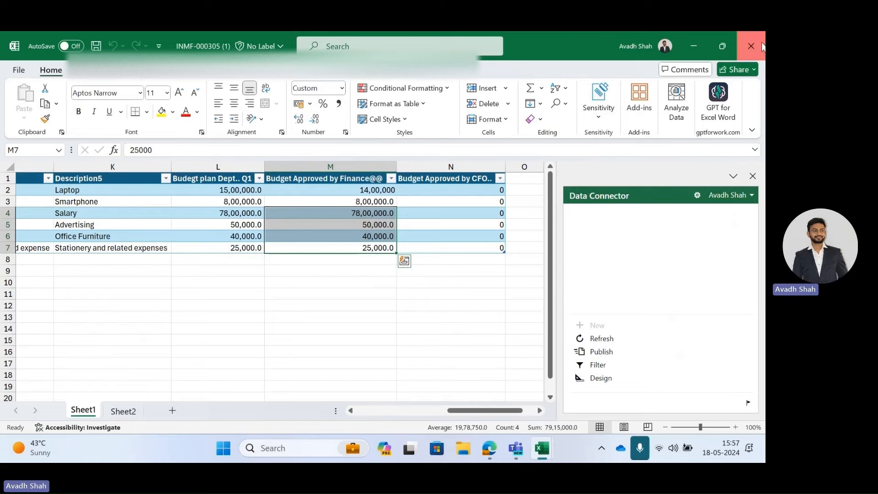
{"action": "left_click", "coordinate": [761, 46]}
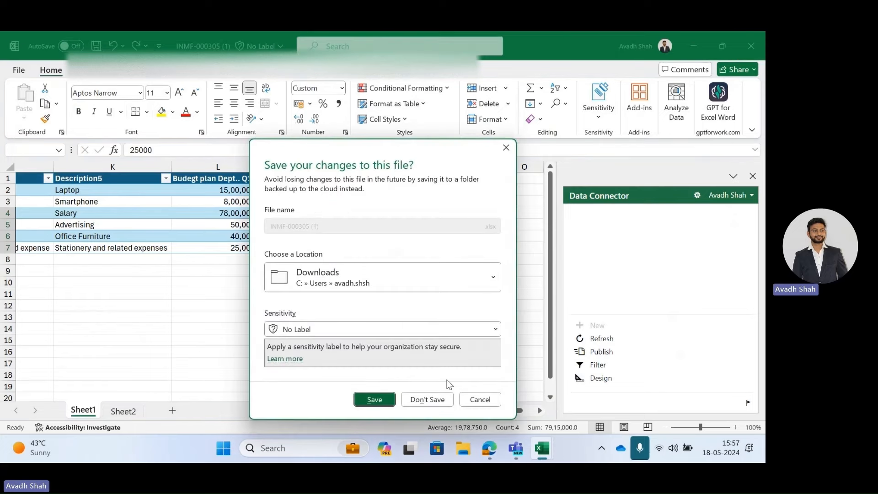
{"action": "left_click", "coordinate": [436, 399]}
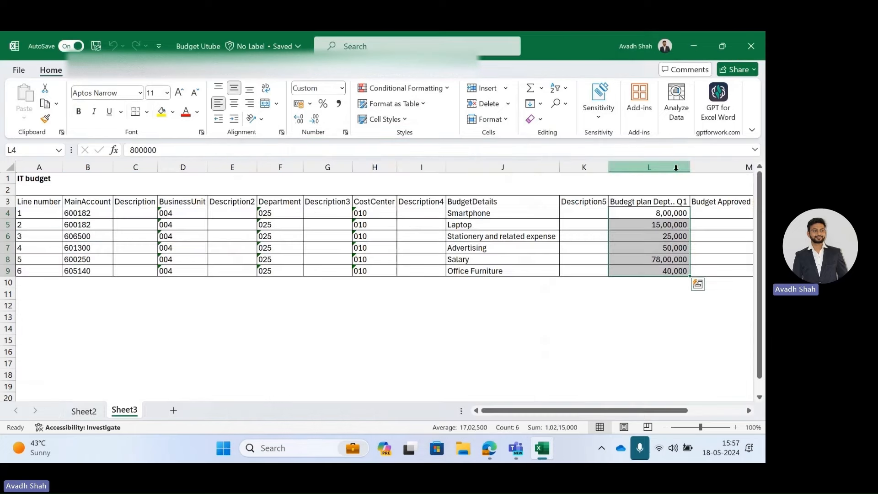
{"action": "left_click", "coordinate": [698, 48]}
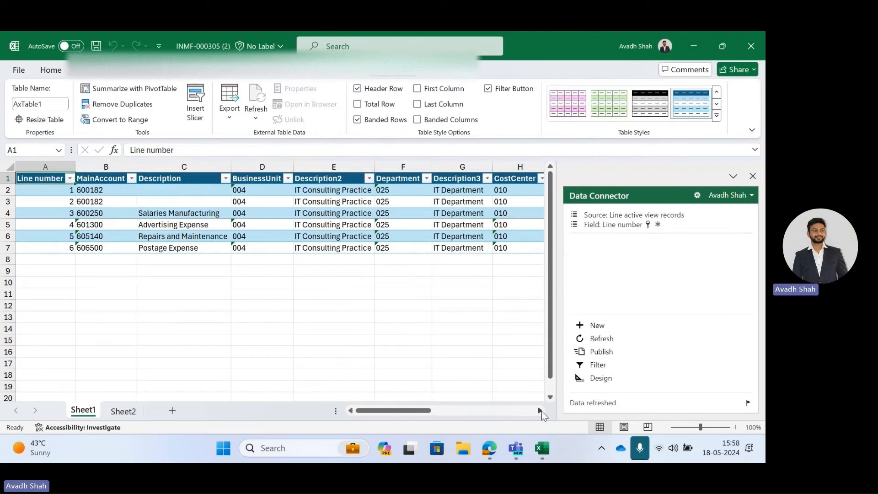
Enter CFO-approved amounts of 1300000 for Laptop, 500000 for Smartphone and 70,00,000 for Salary.
{"action": "left_click_drag", "start_coordinate": [436, 415], "coordinate": [526, 416]}
{"action": "left_click", "coordinate": [454, 191]}
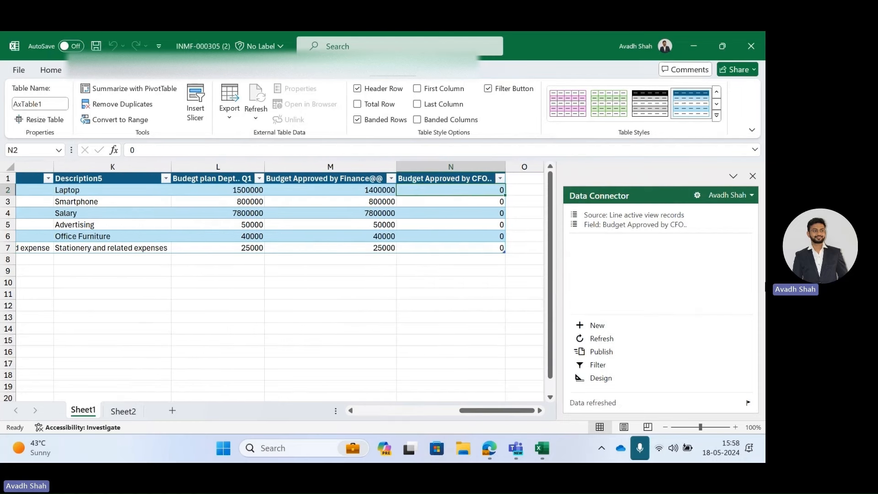
{"action": "type", "text": "130000"}
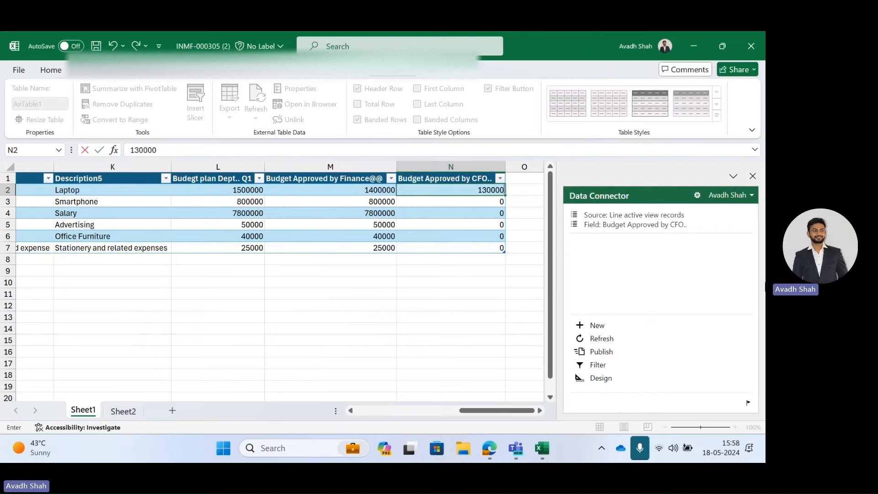
{"action": "type", "text": "0"}
{"action": "key", "text": "Return"}
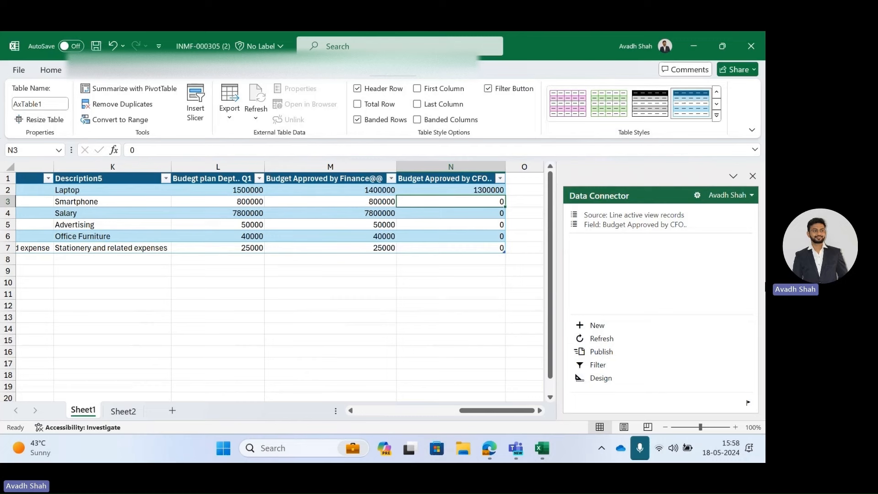
{"action": "type", "text": "500000"}
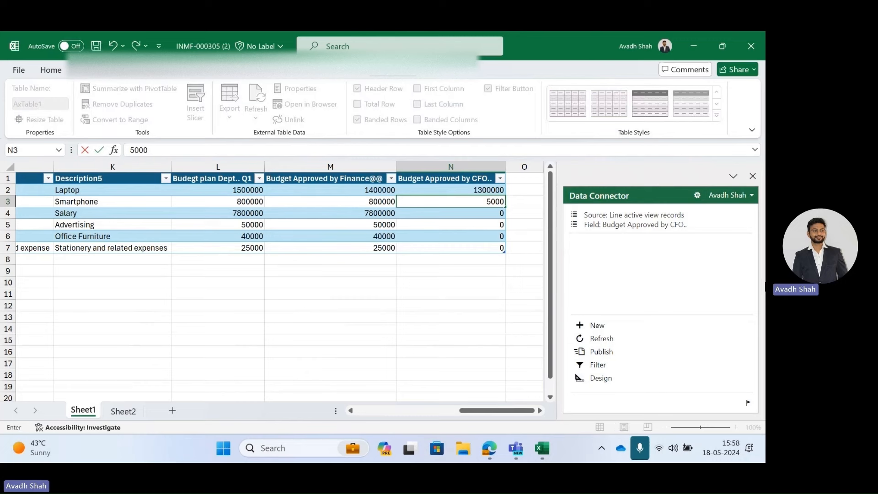
{"action": "key", "text": "Return"}
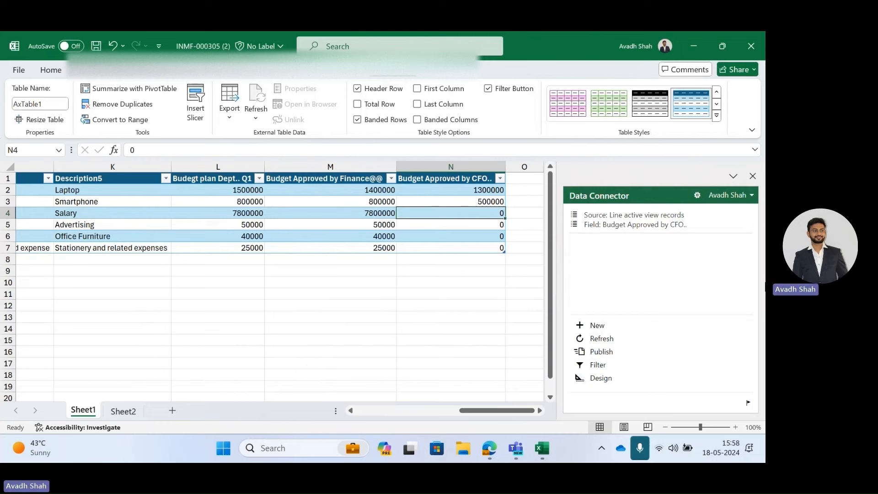
{"action": "type", "text": "70,"}
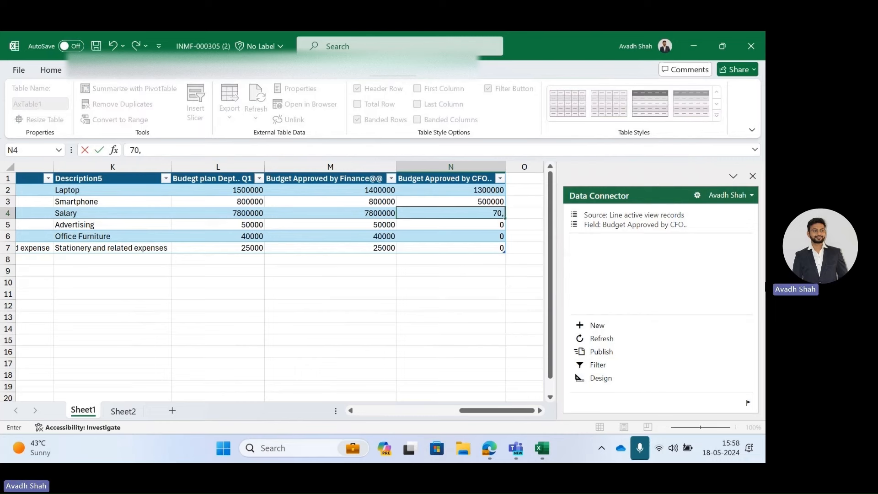
{"action": "type", "text": "00,000"}
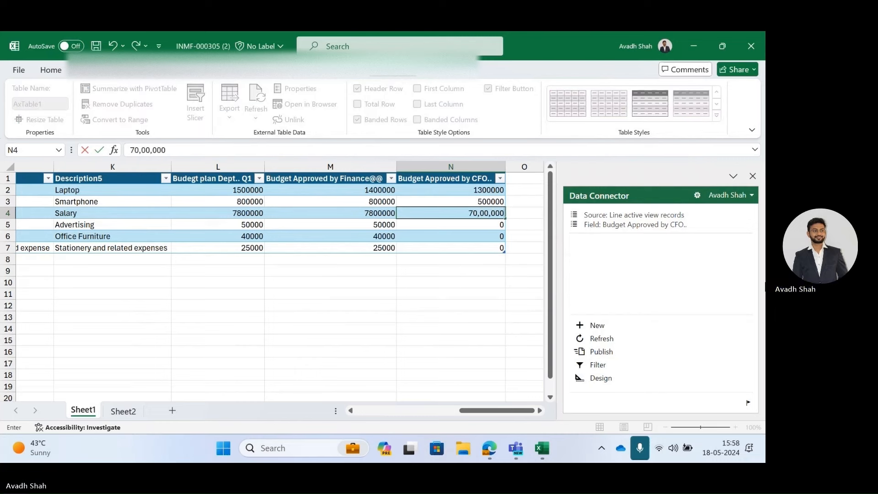
{"action": "key", "text": "Return"}
Copy the Finance-approved amounts of Advertising, Office Furniture and Stationery into the CFO-approved column.
{"action": "key", "text": "Left"}
{"action": "key", "text": "shift+Down"}
{"action": "key", "text": "shift+Down"}
{"action": "key", "text": "ctrl+q"}
{"action": "key", "text": "Right"}
{"action": "key", "text": "Right"}
{"action": "key", "text": "Escape"}
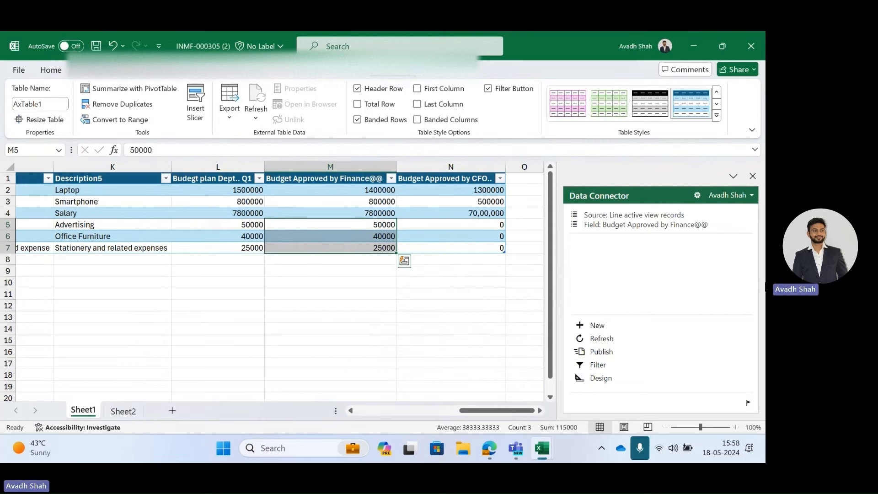
{"action": "key", "text": "ctrl+c"}
{"action": "key", "text": "Right"}
{"action": "key", "text": "ctrl+v"}
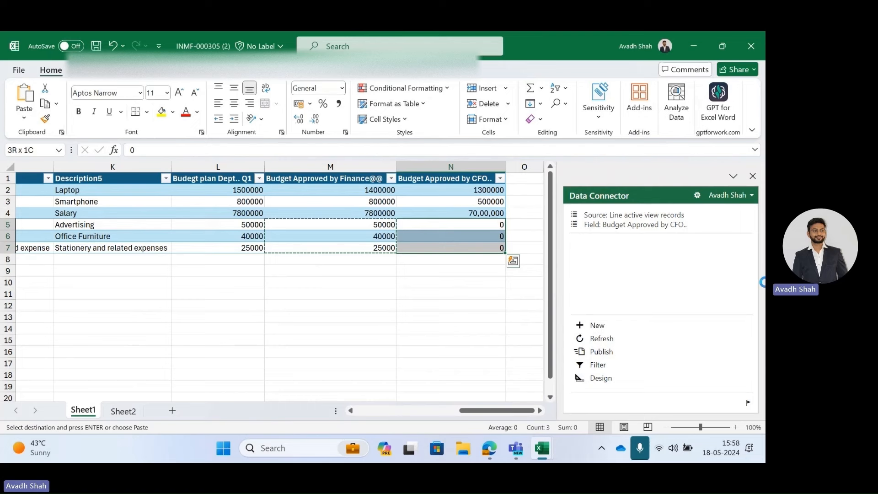
Publish the CFO-approved amounts and refresh the budget plan in the browser to load them.
{"action": "left_click", "coordinate": [595, 351]}
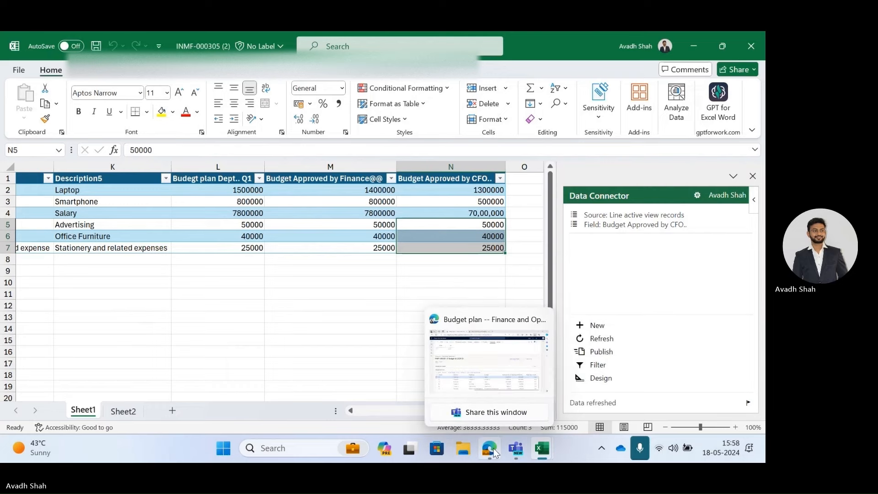
{"action": "left_click", "coordinate": [488, 361]}
{"action": "left_click", "coordinate": [356, 208]}
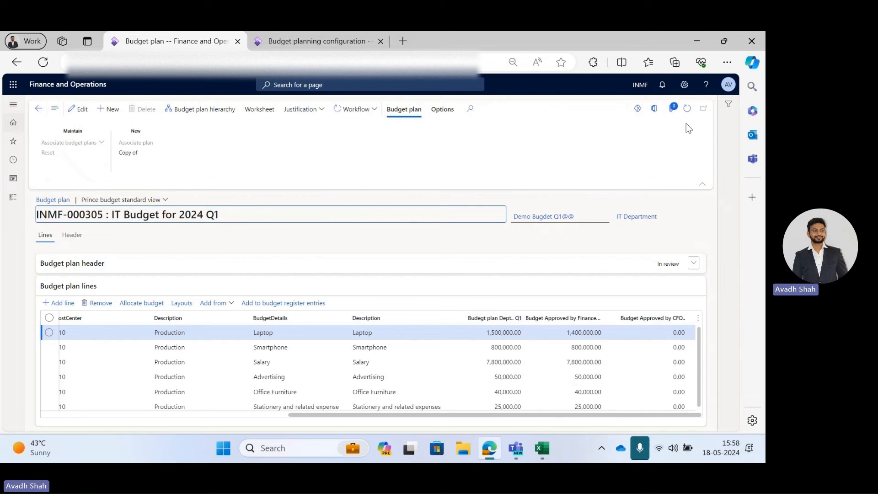
{"action": "left_click", "coordinate": [687, 109]}
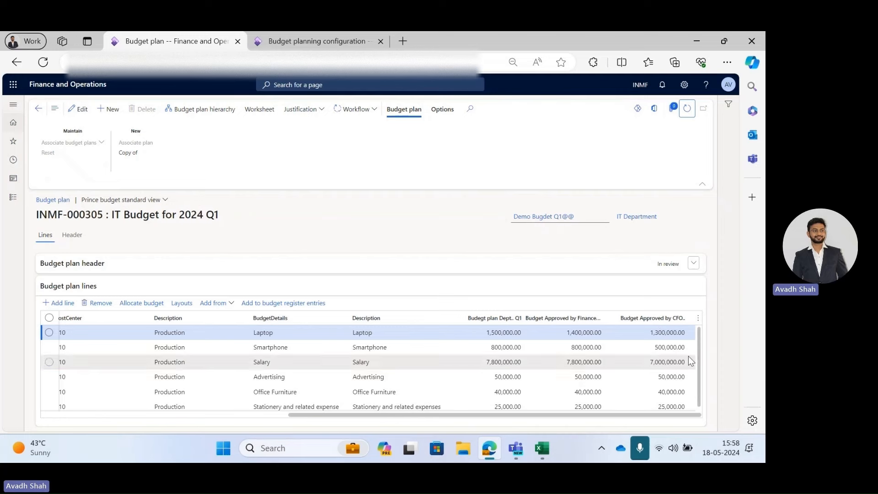
Approve the budget plan through the workflow, entering an approval comment.
{"action": "scroll", "coordinate": [653, 387], "scroll_direction": "down", "scroll_amount": 1}
{"action": "scroll", "coordinate": [652, 387], "scroll_direction": "up", "scroll_amount": 1}
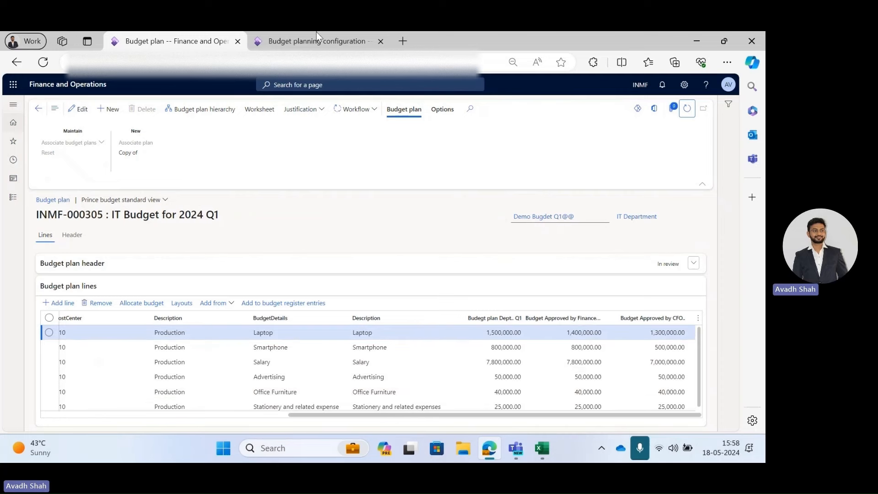
{"action": "left_click", "coordinate": [351, 109]}
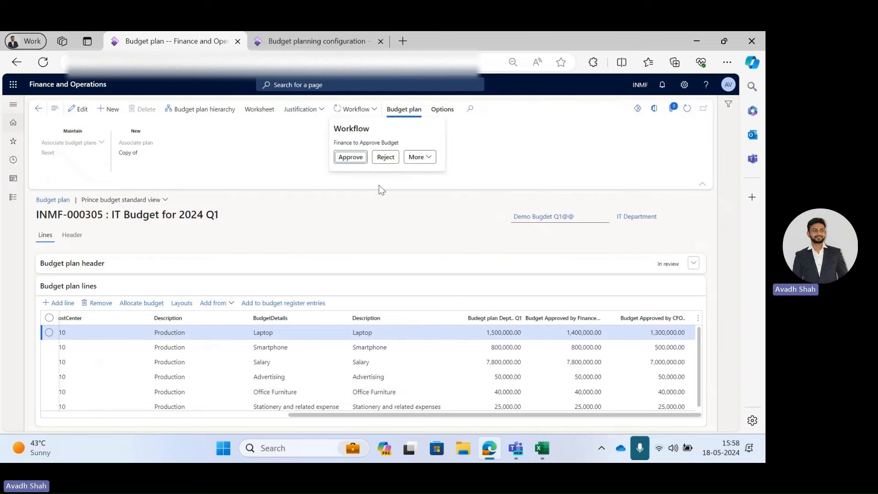
{"action": "left_click", "coordinate": [350, 157]}
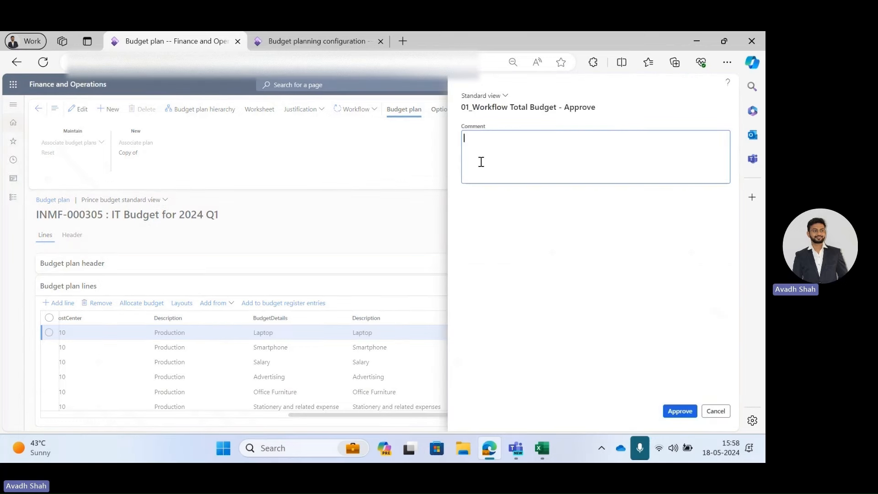
{"action": "type", "text": "aPPRO"}
{"action": "key", "text": "BackSpace"}
{"action": "key", "text": "BackSpace"}
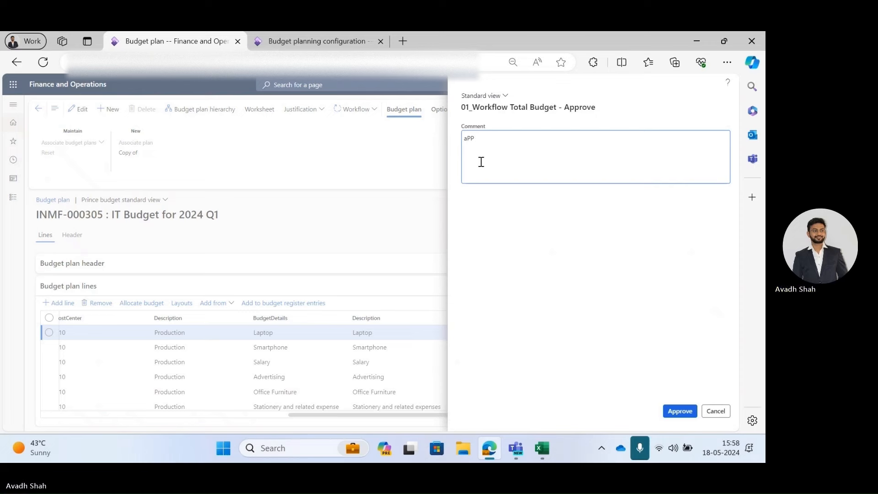
{"action": "type", "text": "Approved Budg"}
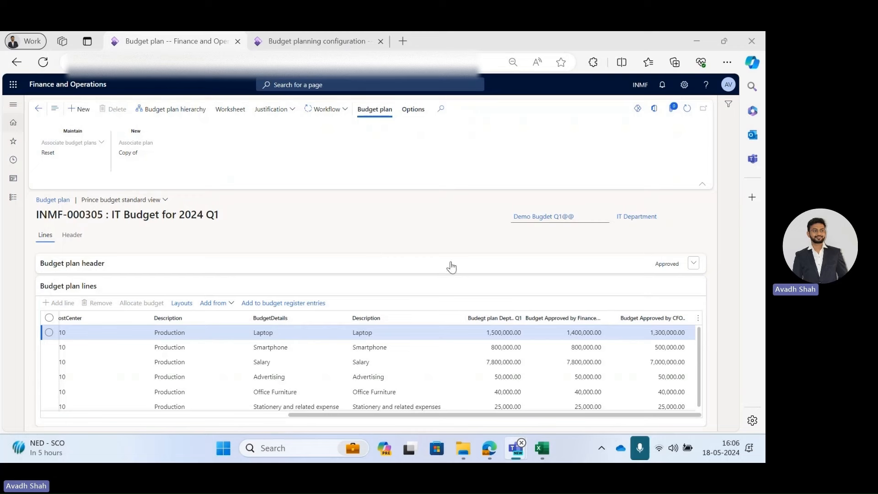
Open Generate budget register entry from the Budgeting module and select the budget planning process Demo Bugdet Q1@@.
{"action": "left_click", "coordinate": [13, 197]}
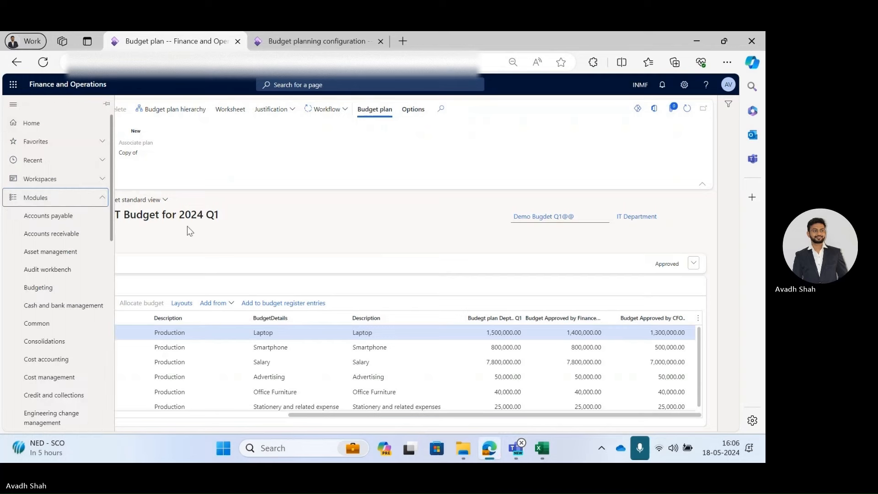
{"action": "left_click", "coordinate": [45, 289]}
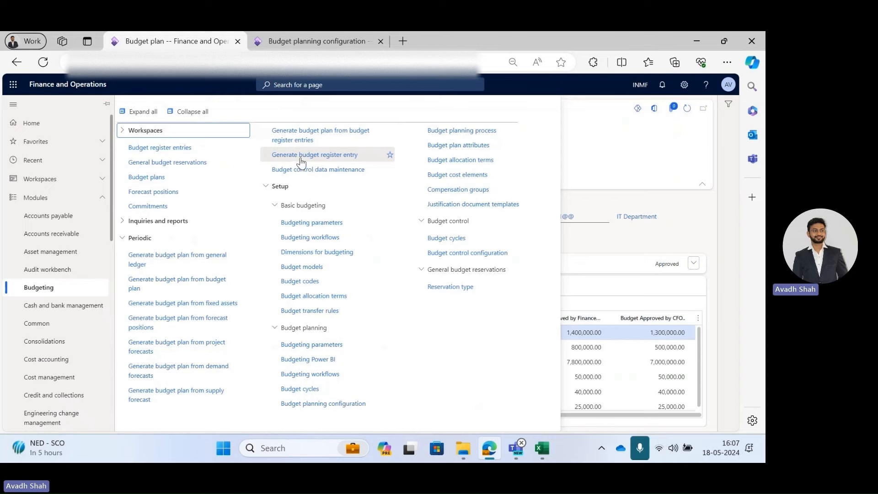
{"action": "left_click", "coordinate": [358, 160]}
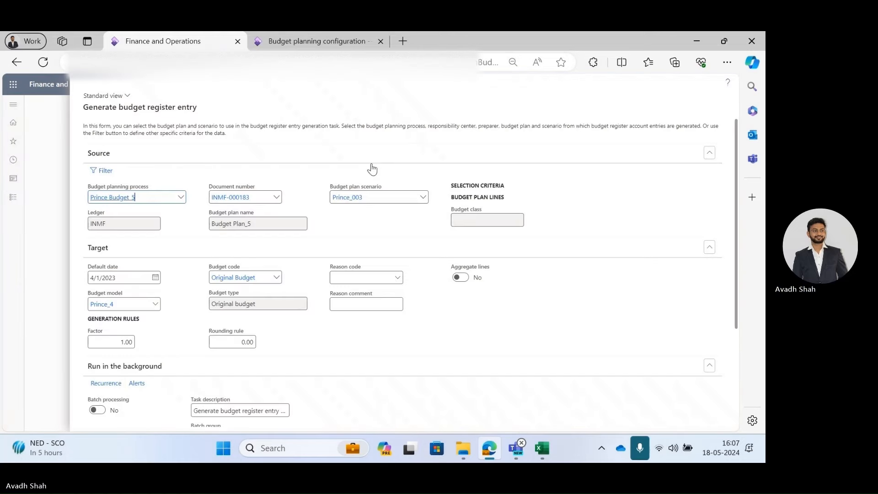
{"action": "left_click", "coordinate": [180, 197]}
{"action": "scroll", "coordinate": [181, 272], "scroll_direction": "up", "scroll_amount": 3}
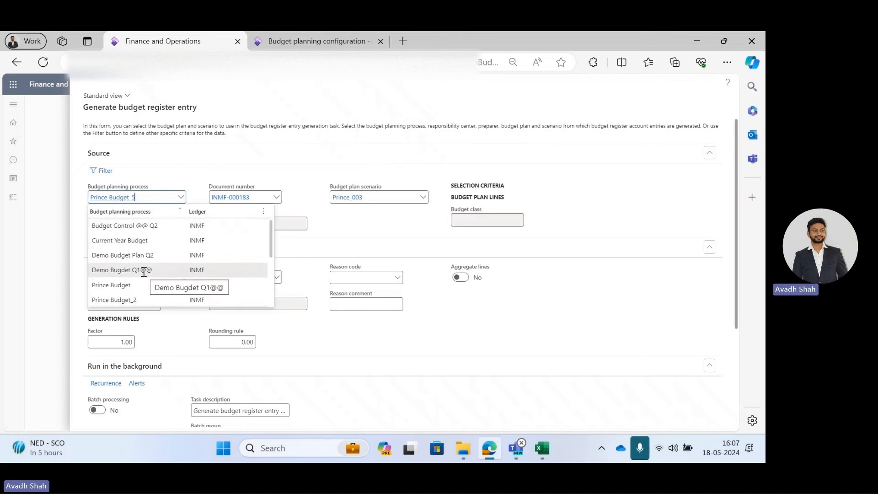
{"action": "left_click", "coordinate": [117, 270]}
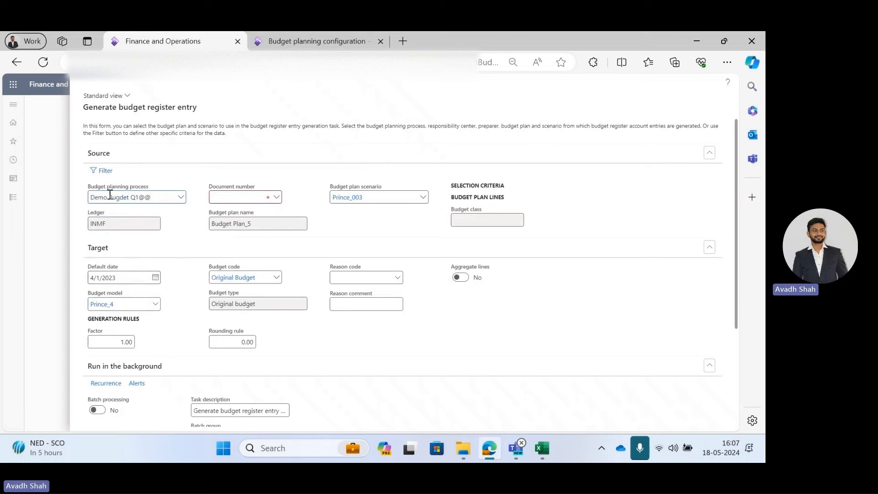
Choose document number INMF-000305 and budget plan scenario Planning_003 as the source.
{"action": "left_click", "coordinate": [276, 199]}
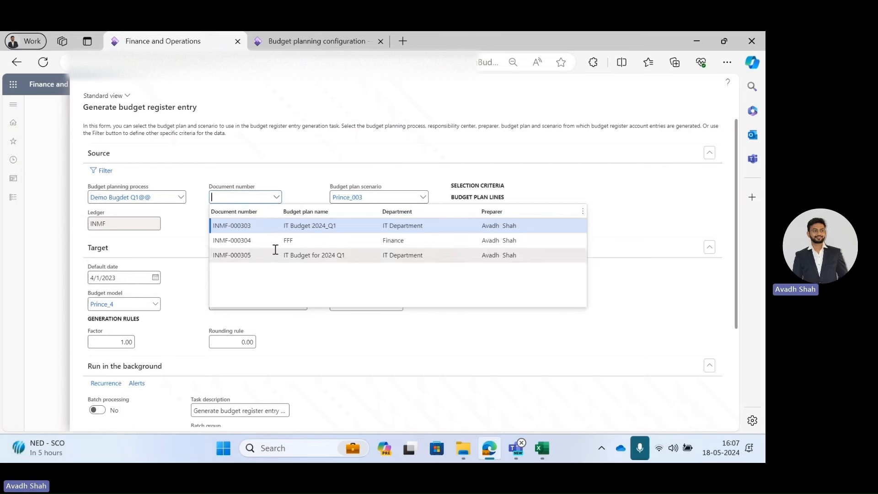
{"action": "left_click", "coordinate": [433, 255]}
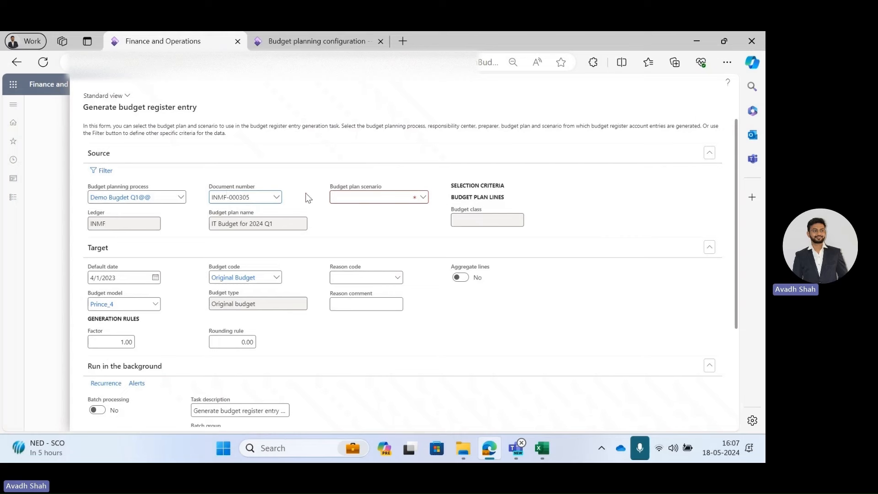
{"action": "left_click", "coordinate": [423, 197]}
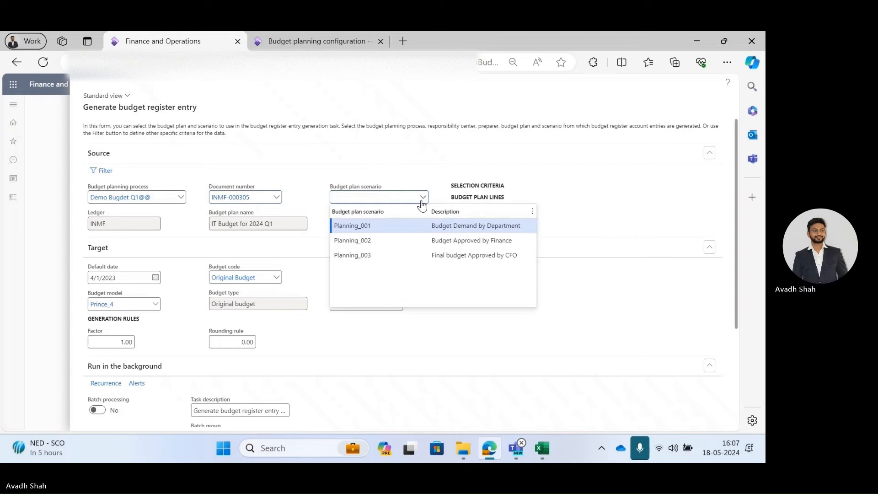
{"action": "left_click", "coordinate": [456, 255]}
Set the target budget model to FY 2024 Q1 and generate the budget register entry.
{"action": "scroll", "coordinate": [274, 256], "scroll_direction": "down", "scroll_amount": 1}
{"action": "left_click", "coordinate": [156, 258]}
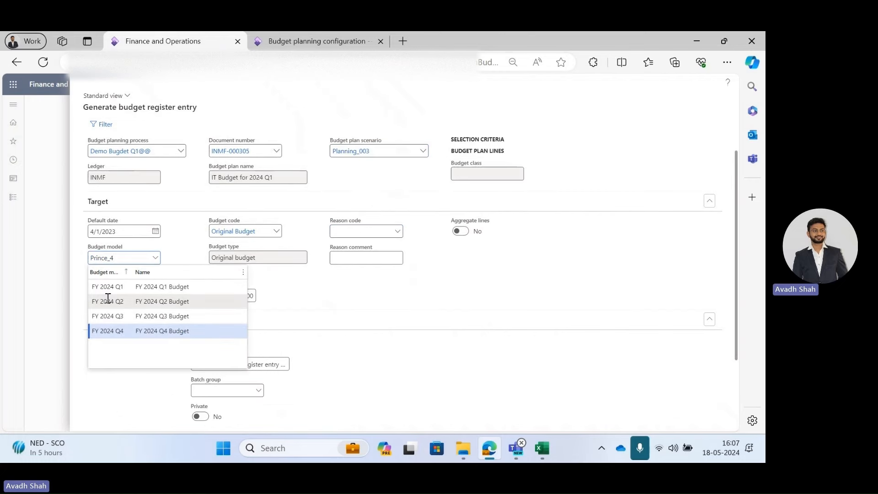
{"action": "left_click", "coordinate": [143, 288]}
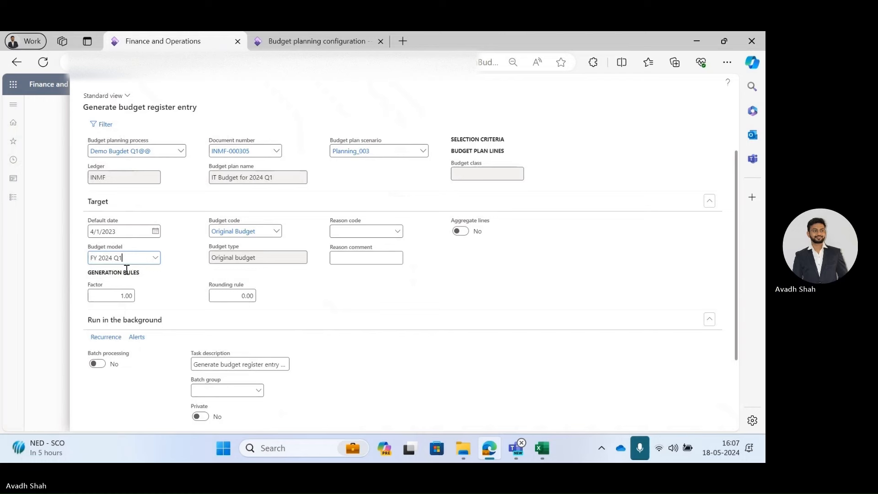
{"action": "scroll", "coordinate": [138, 272], "scroll_direction": "up", "scroll_amount": 1}
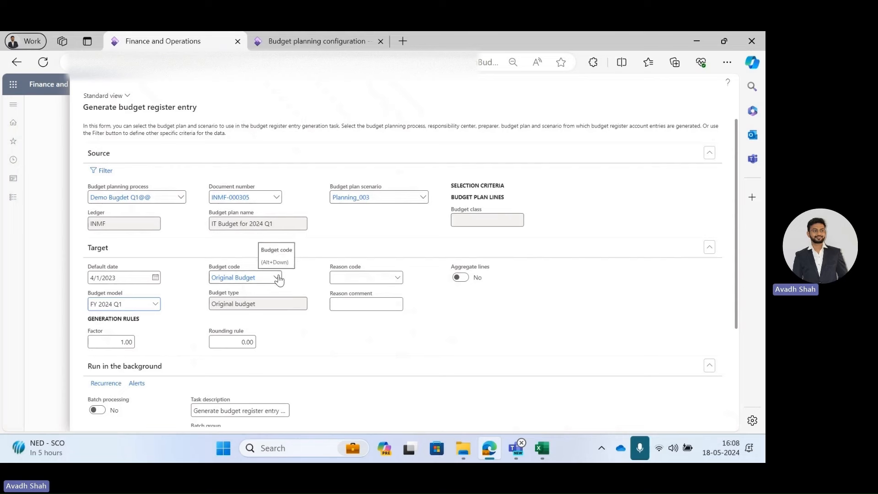
{"action": "scroll", "coordinate": [278, 280], "scroll_direction": "down", "scroll_amount": 1}
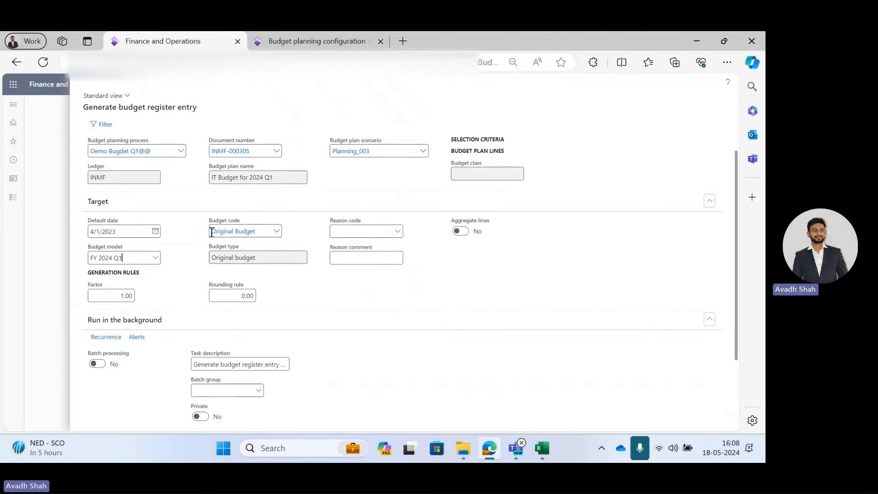
{"action": "scroll", "coordinate": [392, 238], "scroll_direction": "down", "scroll_amount": 2}
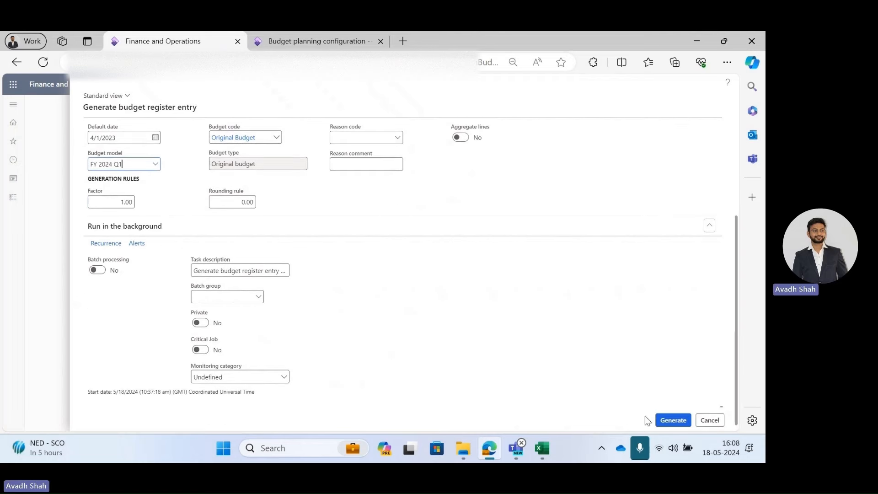
{"action": "left_click", "coordinate": [674, 420]}
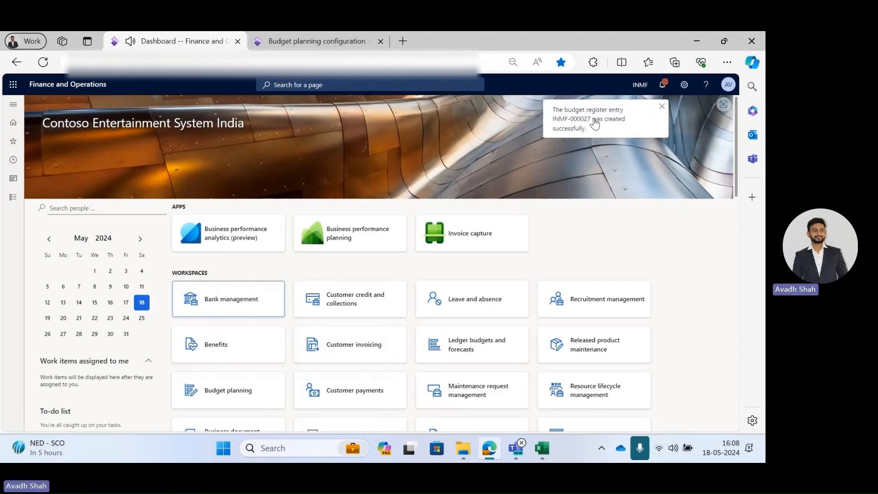
Open the generated budget register entry and review its account entry lines against the Excel worksheet.
{"action": "left_click_drag", "start_coordinate": [591, 120], "coordinate": [547, 123]}
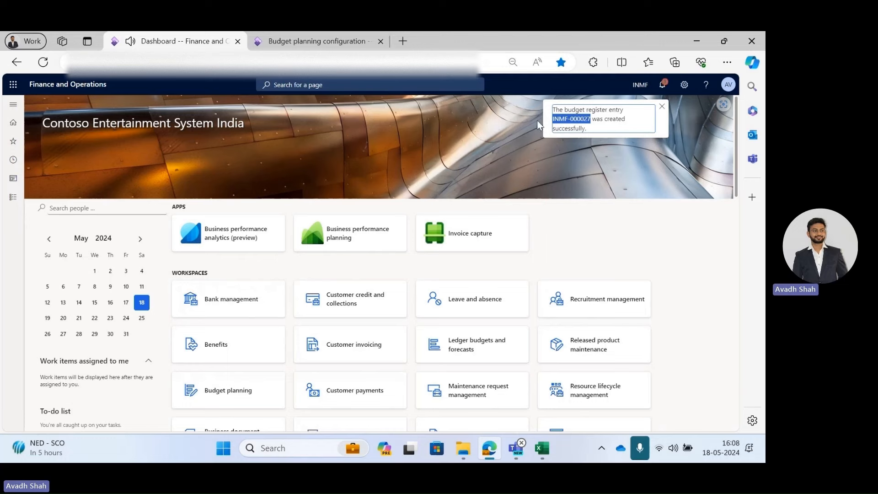
{"action": "left_click", "coordinate": [14, 200]}
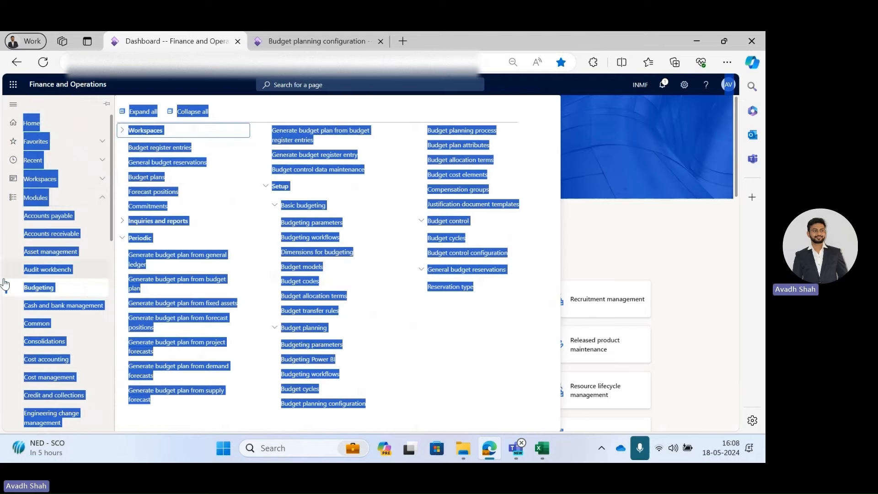
{"action": "left_click", "coordinate": [48, 292]}
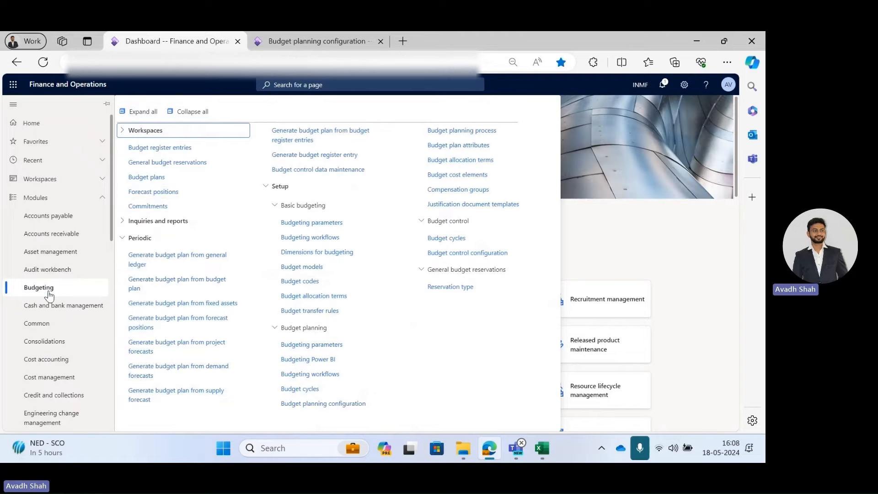
{"action": "left_click", "coordinate": [166, 150]}
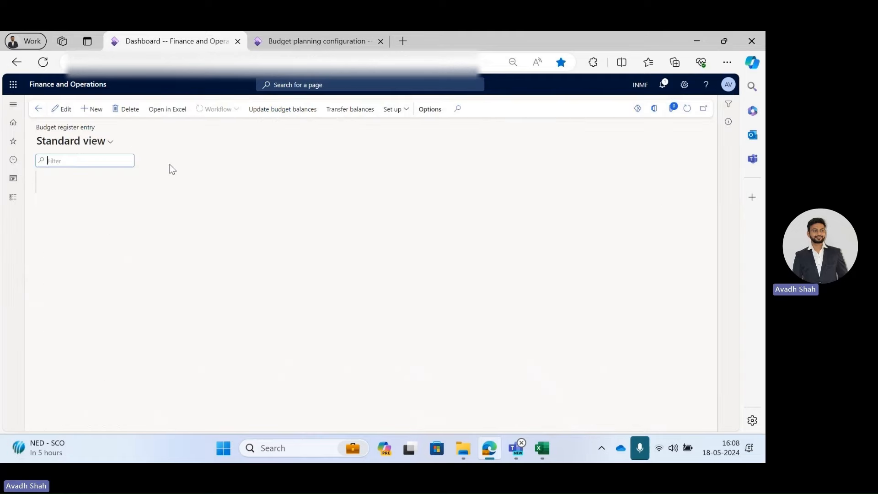
{"action": "left_click", "coordinate": [89, 413]}
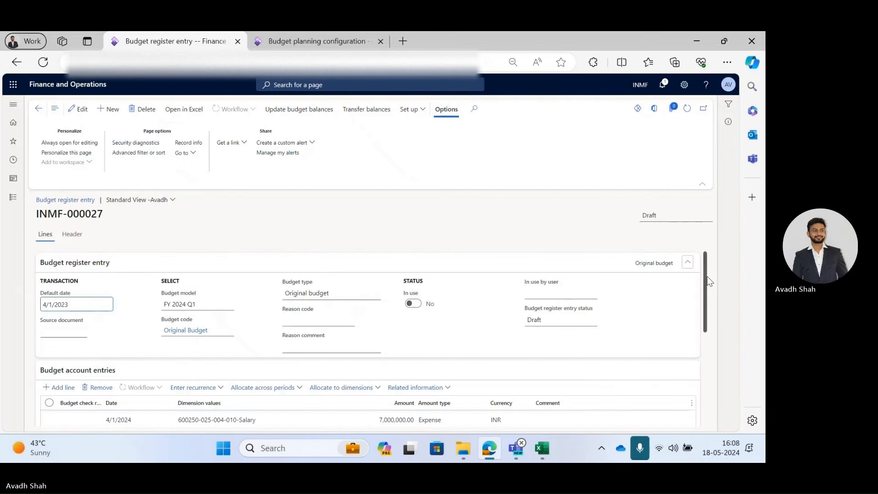
{"action": "scroll", "coordinate": [721, 356], "scroll_direction": "down", "scroll_amount": 3}
{"action": "left_click_drag", "start_coordinate": [718, 350], "coordinate": [711, 333]}
{"action": "scroll", "coordinate": [402, 337], "scroll_direction": "up", "scroll_amount": 2}
{"action": "scroll", "coordinate": [405, 325], "scroll_direction": "down", "scroll_amount": 2}
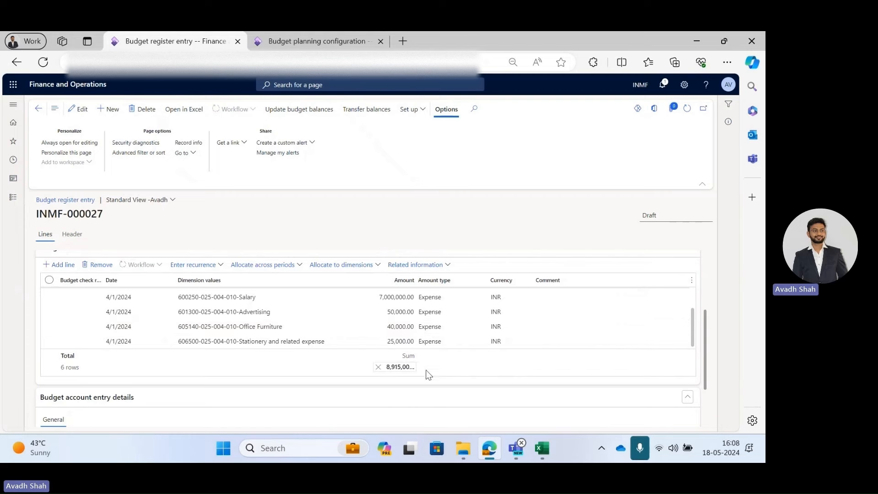
{"action": "left_click", "coordinate": [542, 448]}
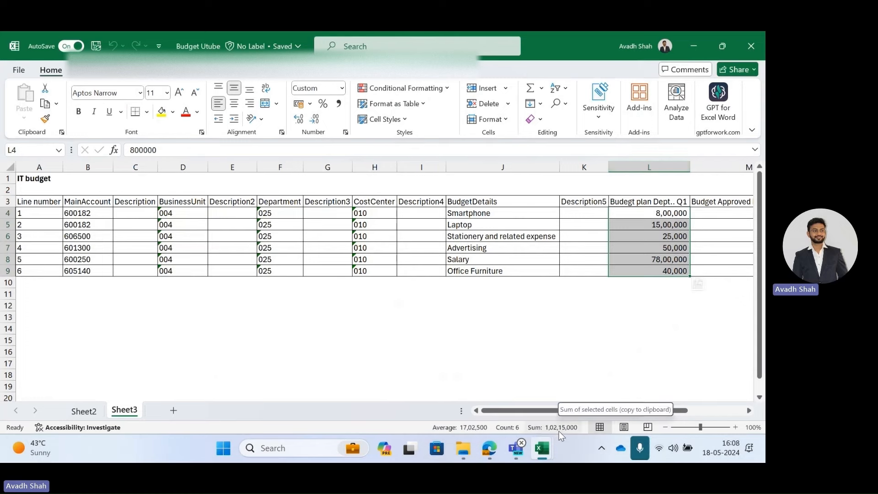
{"action": "key", "text": "alt+Tab"}
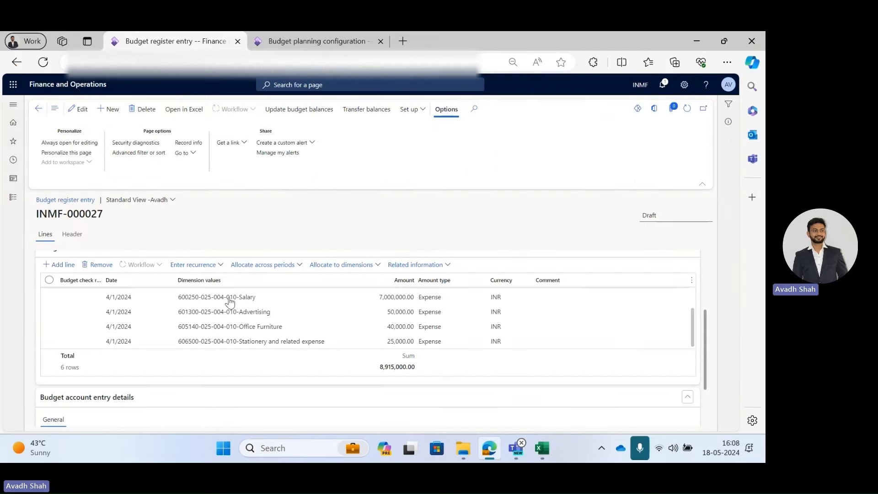
{"action": "scroll", "coordinate": [362, 328], "scroll_direction": "up", "scroll_amount": 2}
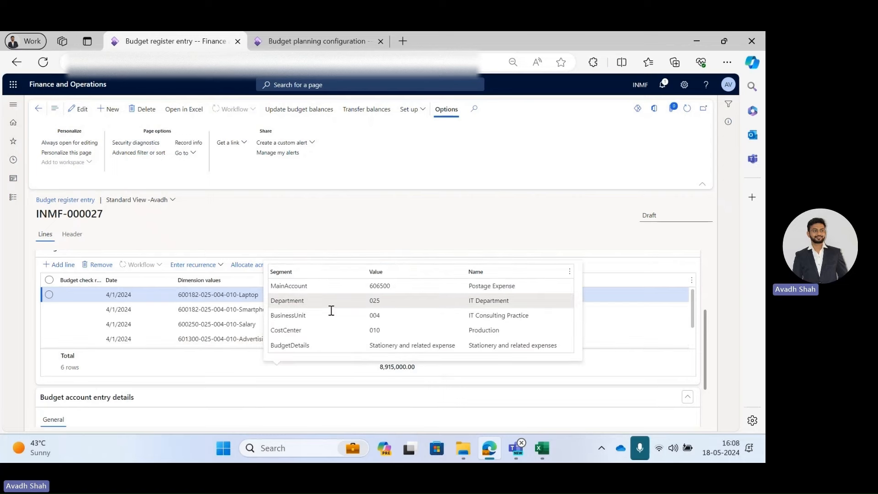
Update the budget balances for the budget register entry.
{"action": "left_click", "coordinate": [298, 110]}
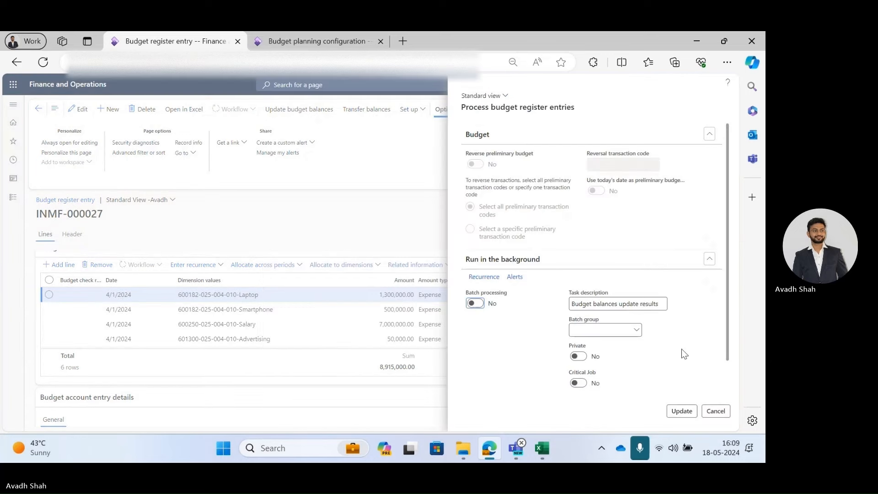
{"action": "left_click", "coordinate": [681, 411]}
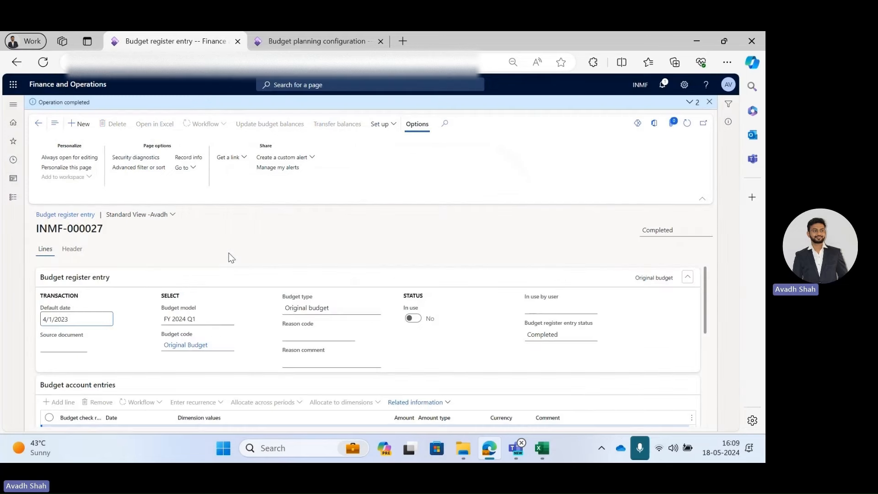
{"action": "scroll", "coordinate": [166, 282], "scroll_direction": "down", "scroll_amount": 3}
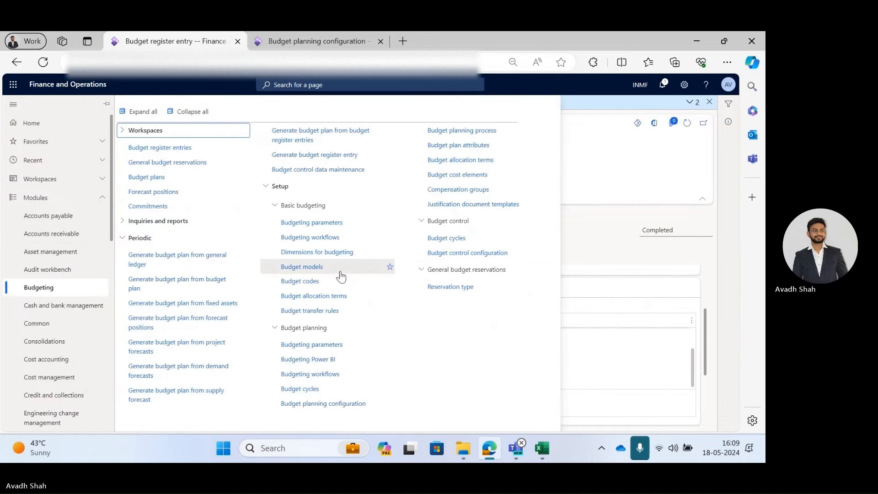
Open Generate budget plan from general ledger and name the target budget plan Generate Budget plan from GL.
{"action": "left_click", "coordinate": [176, 261]}
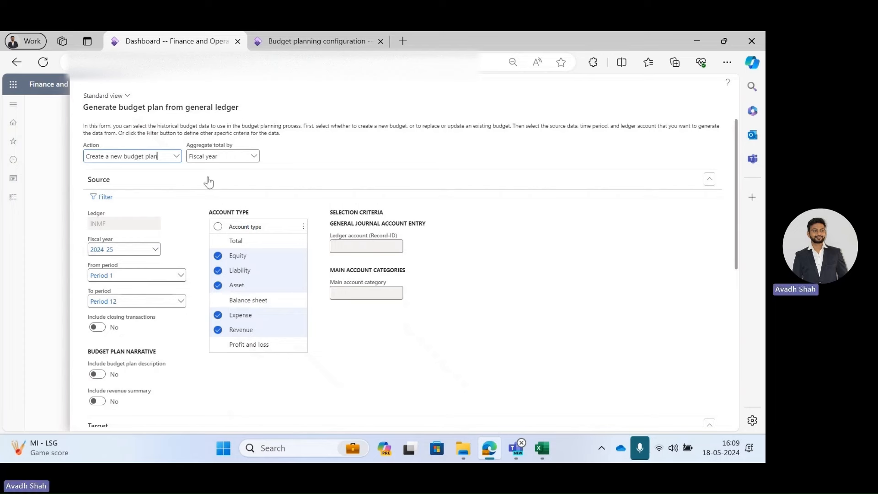
{"action": "scroll", "coordinate": [204, 189], "scroll_direction": "down", "scroll_amount": 1}
{"action": "scroll", "coordinate": [201, 190], "scroll_direction": "down", "scroll_amount": 2}
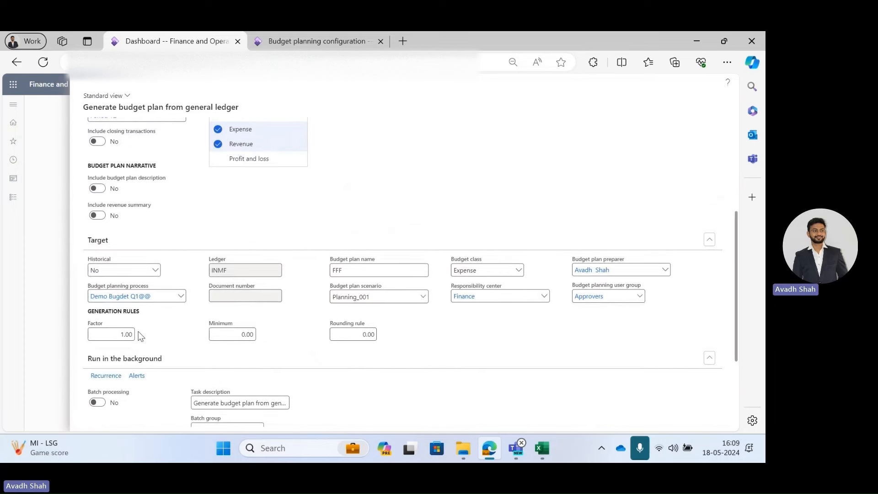
{"action": "left_click", "coordinate": [374, 271]}
{"action": "type", "text": "Generate Bu"}
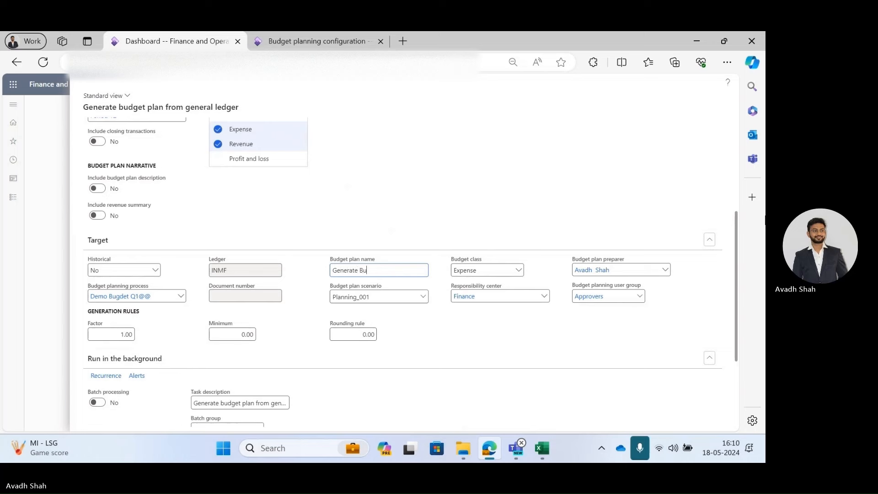
{"action": "type", "text": "dget plan "}
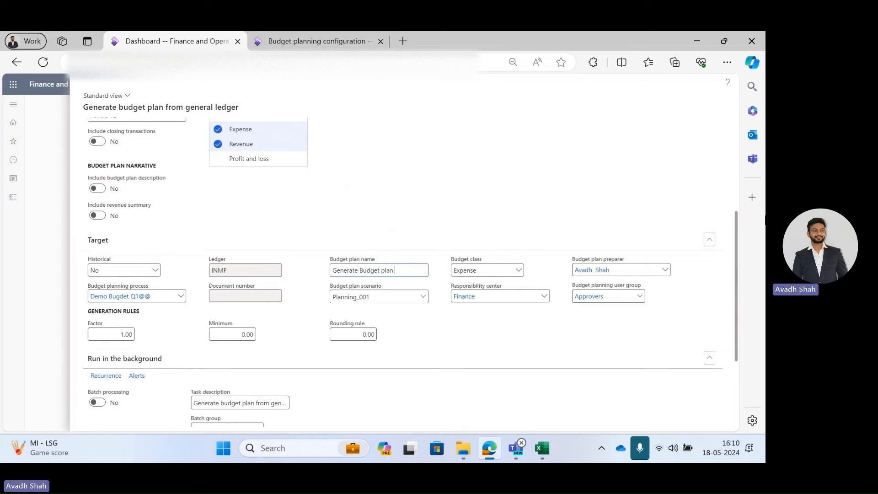
{"action": "type", "text": "from GL"}
{"action": "key", "text": "ctrl+a"}
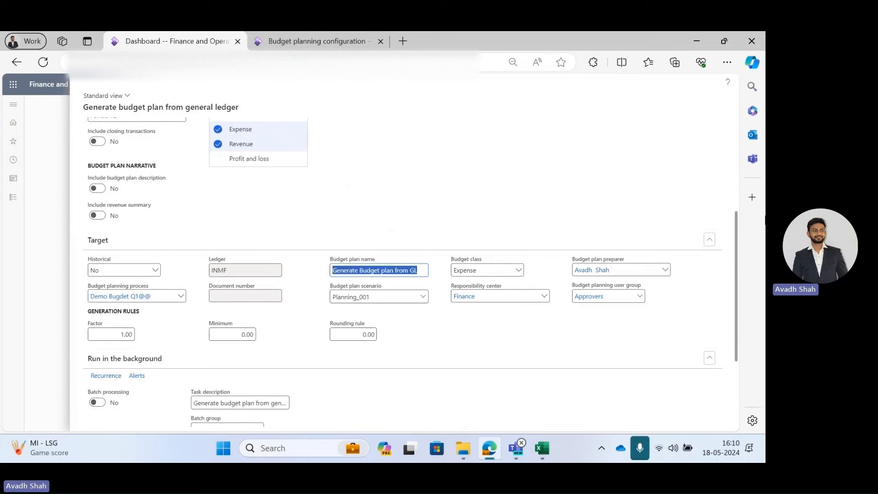
Set the target responsibility center to Operations.
{"action": "left_click", "coordinate": [566, 301]}
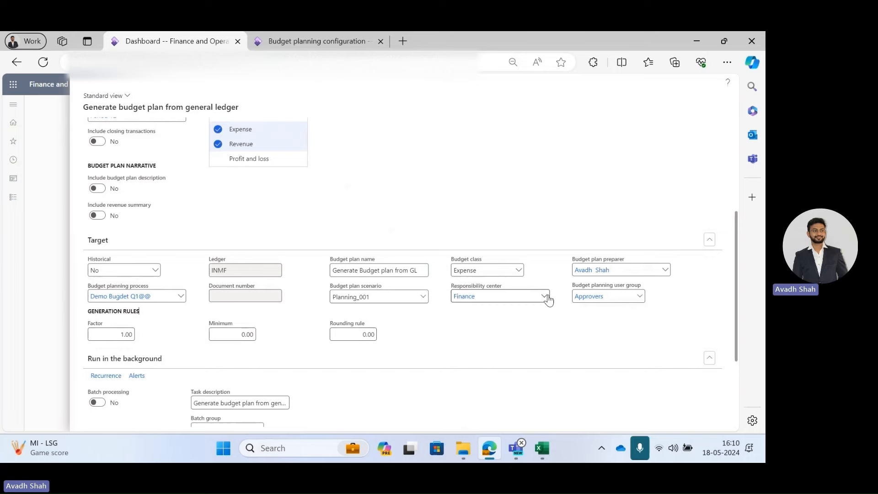
{"action": "left_click", "coordinate": [548, 300]}
{"action": "left_click", "coordinate": [480, 209]}
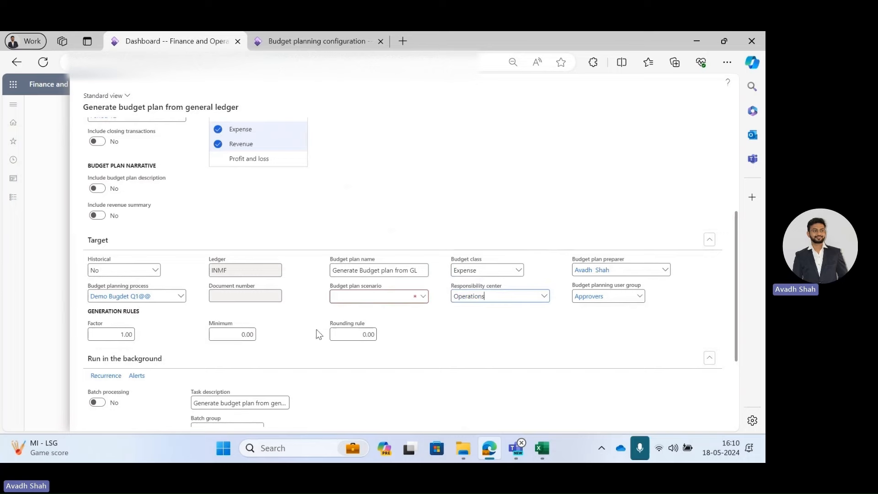
Set the target budget plan scenario to Planning_001.
{"action": "left_click", "coordinate": [421, 296]}
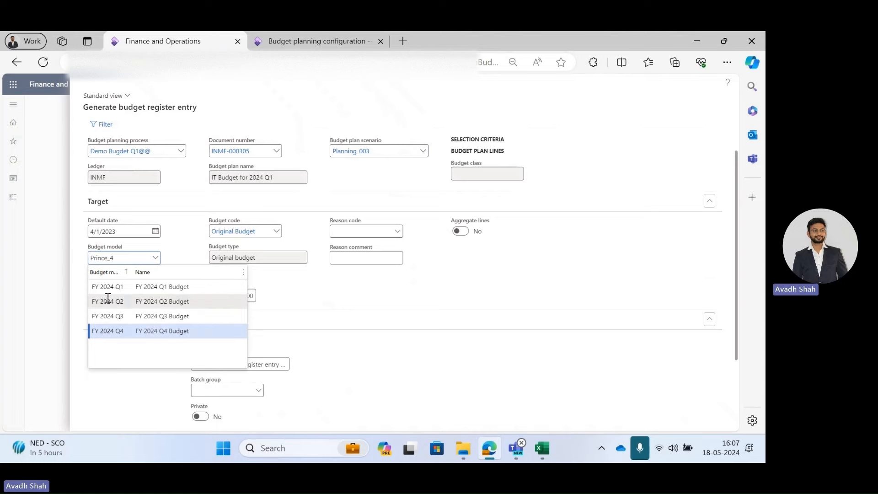
{"action": "left_click", "coordinate": [140, 288]}
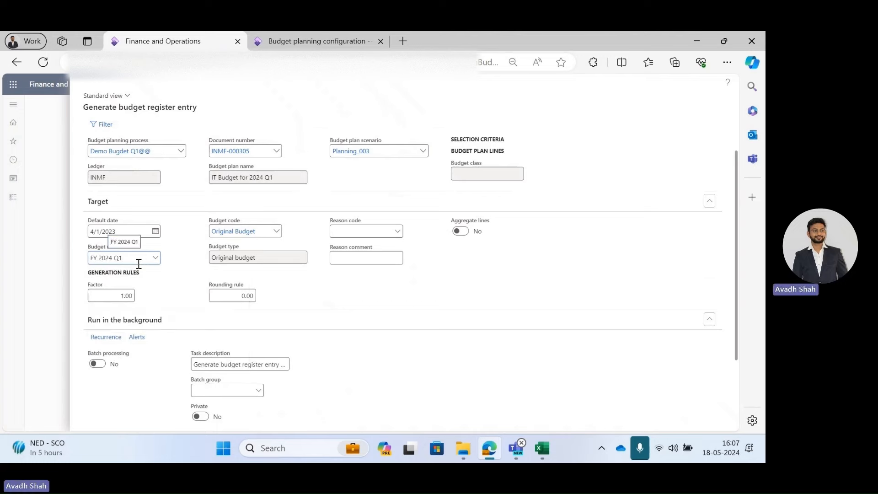
{"action": "scroll", "coordinate": [139, 265], "scroll_direction": "up", "scroll_amount": 1}
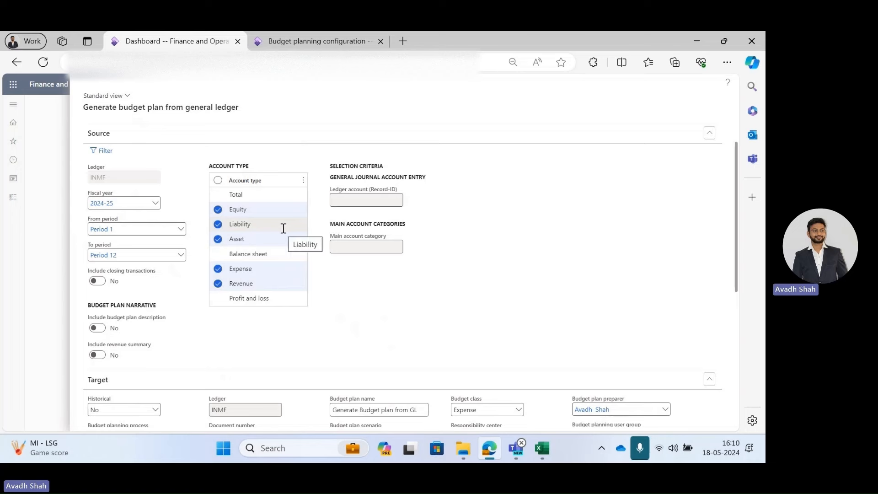
{"action": "scroll", "coordinate": [295, 321], "scroll_direction": "down", "scroll_amount": 3}
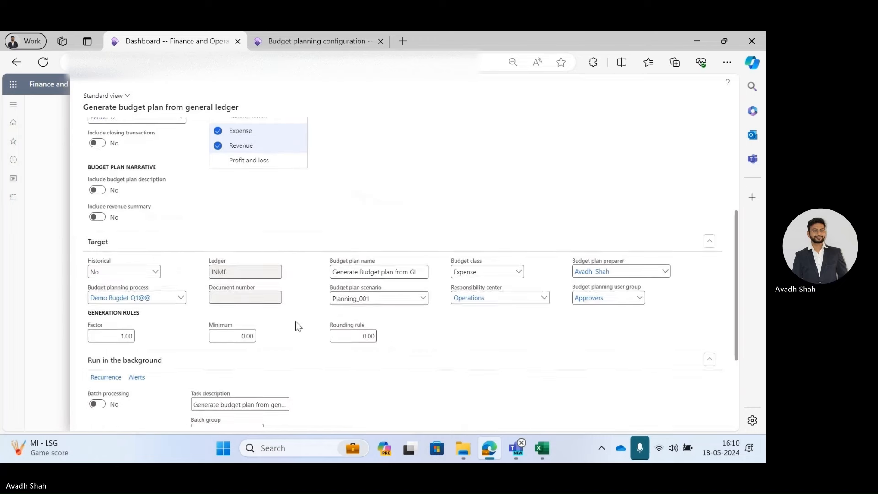
{"action": "left_click", "coordinate": [423, 296]}
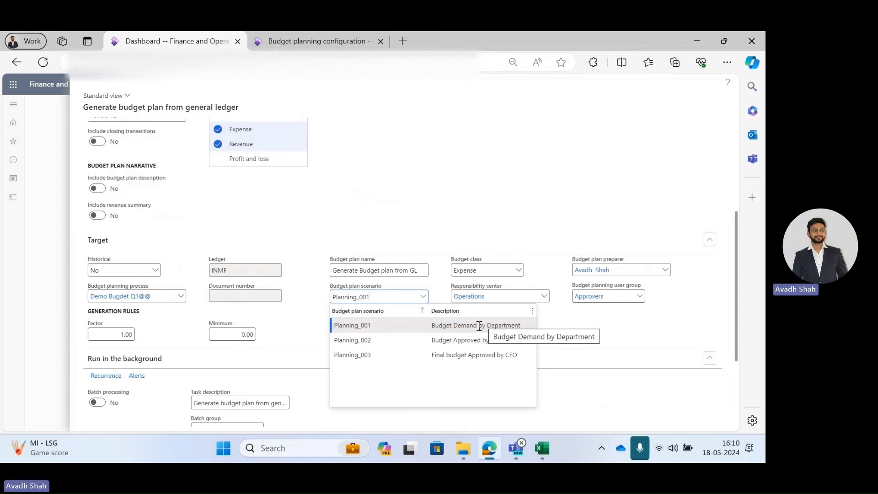
{"action": "left_click", "coordinate": [491, 326]}
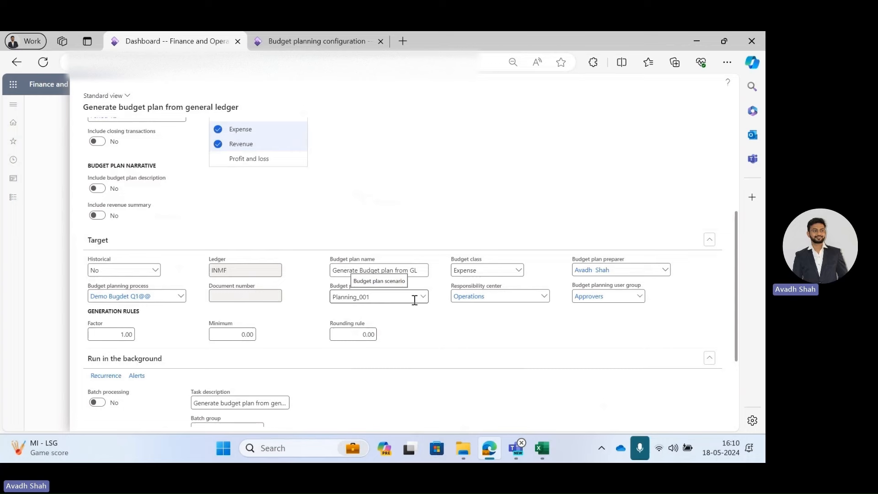
{"action": "left_click", "coordinate": [423, 296]}
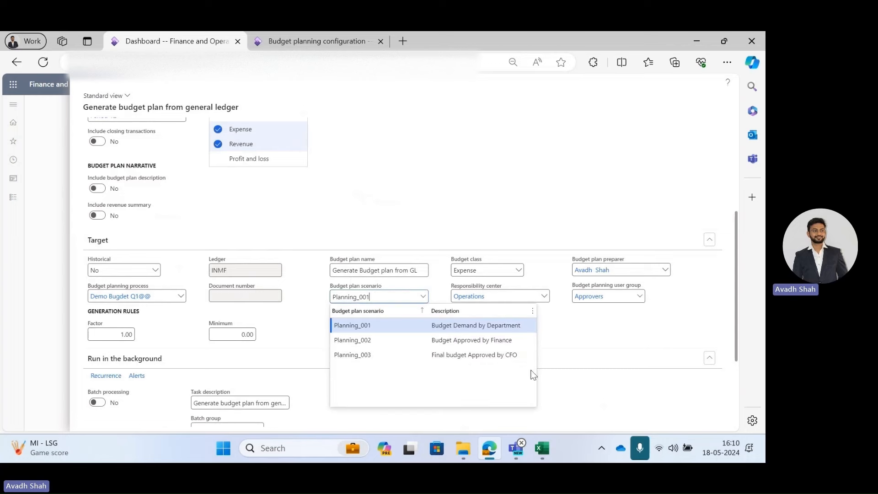
{"action": "left_click", "coordinate": [610, 355]}
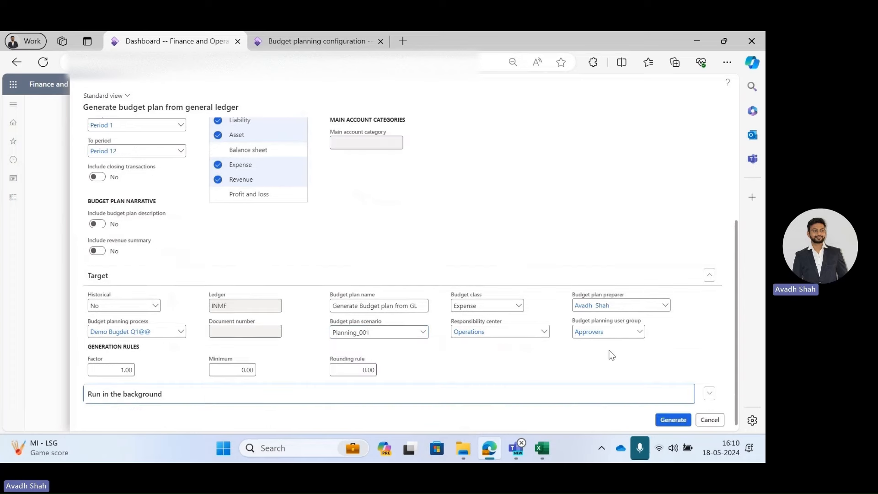
Review the source and target settings with factor 1.00 and generate the budget plan.
{"action": "left_click", "coordinate": [473, 396]}
{"action": "scroll", "coordinate": [450, 317], "scroll_direction": "up", "scroll_amount": 3}
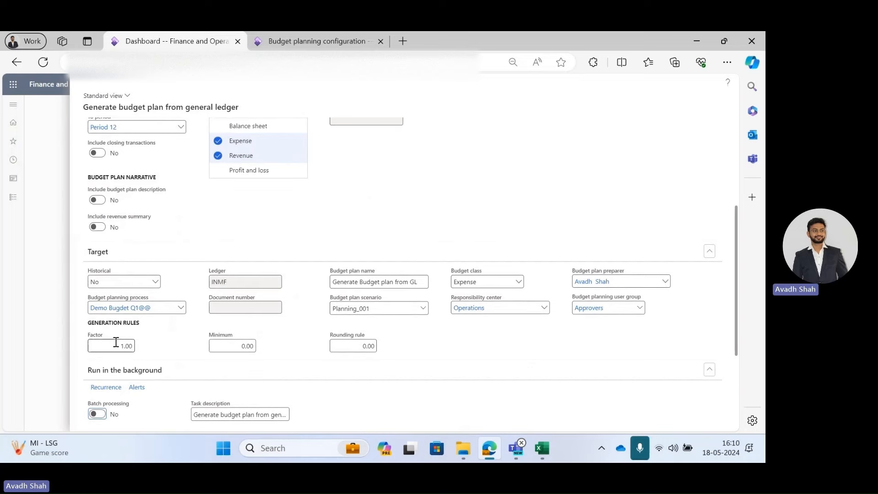
{"action": "scroll", "coordinate": [166, 354], "scroll_direction": "up", "scroll_amount": 1}
{"action": "scroll", "coordinate": [166, 362], "scroll_direction": "up", "scroll_amount": 2}
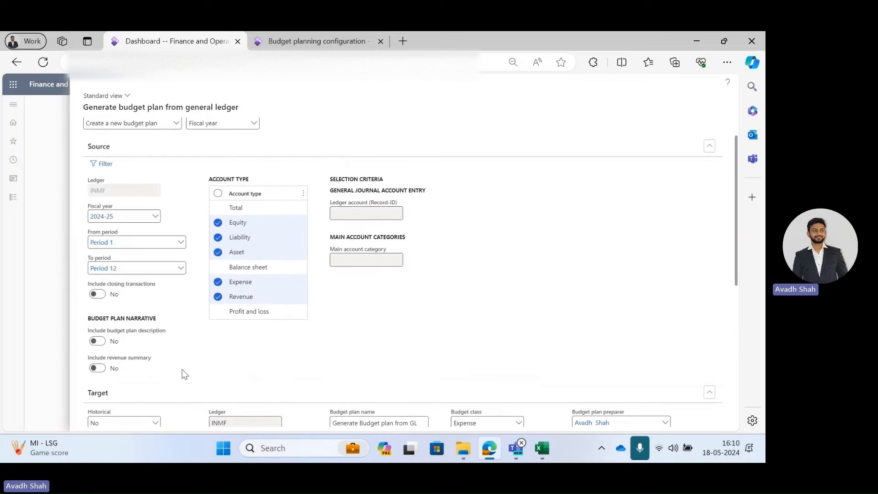
{"action": "scroll", "coordinate": [182, 369], "scroll_direction": "down", "scroll_amount": 4}
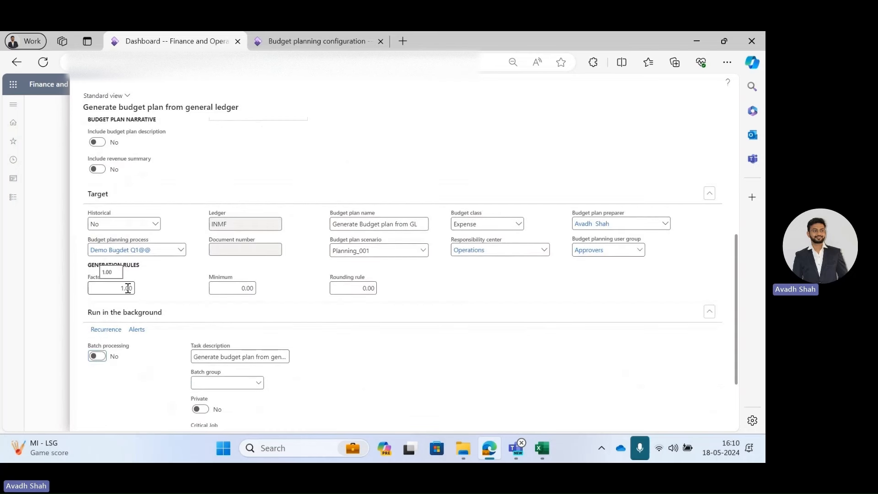
{"action": "scroll", "coordinate": [160, 286], "scroll_direction": "up", "scroll_amount": 3}
{"action": "scroll", "coordinate": [160, 285], "scroll_direction": "down", "scroll_amount": 2}
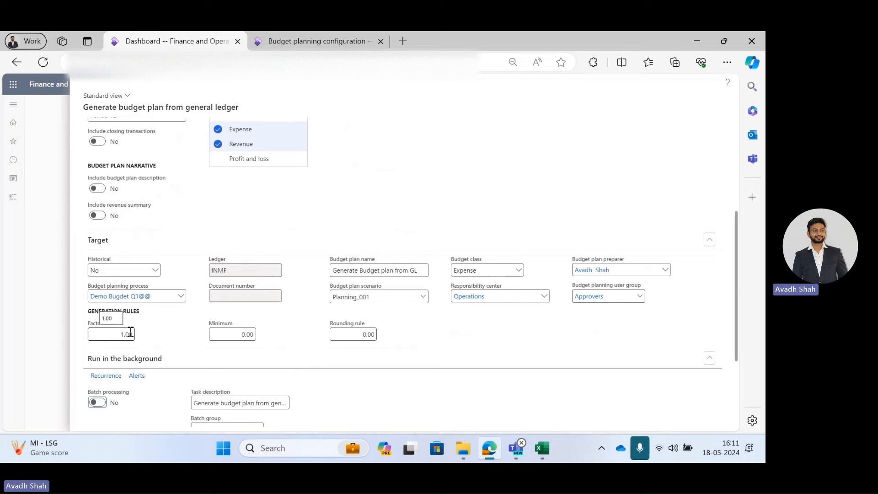
{"action": "left_click", "coordinate": [132, 333]}
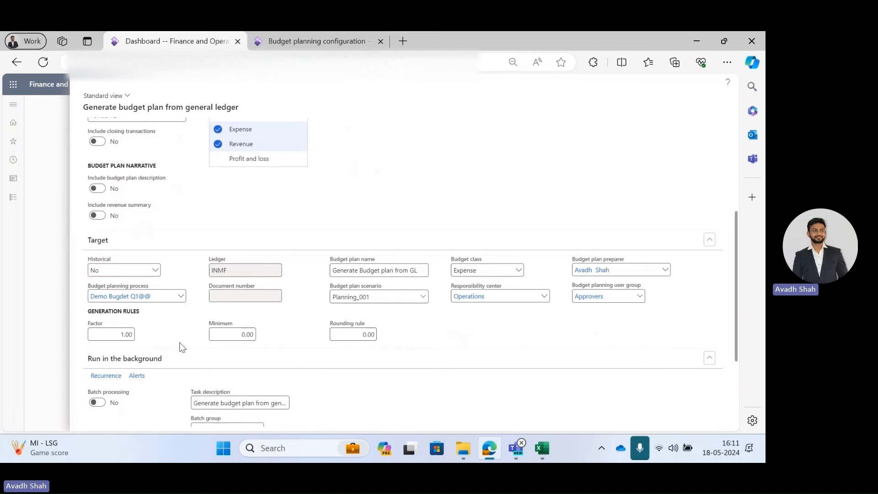
{"action": "scroll", "coordinate": [490, 351], "scroll_direction": "down", "scroll_amount": 1}
{"action": "scroll", "coordinate": [490, 351], "scroll_direction": "down", "scroll_amount": 2}
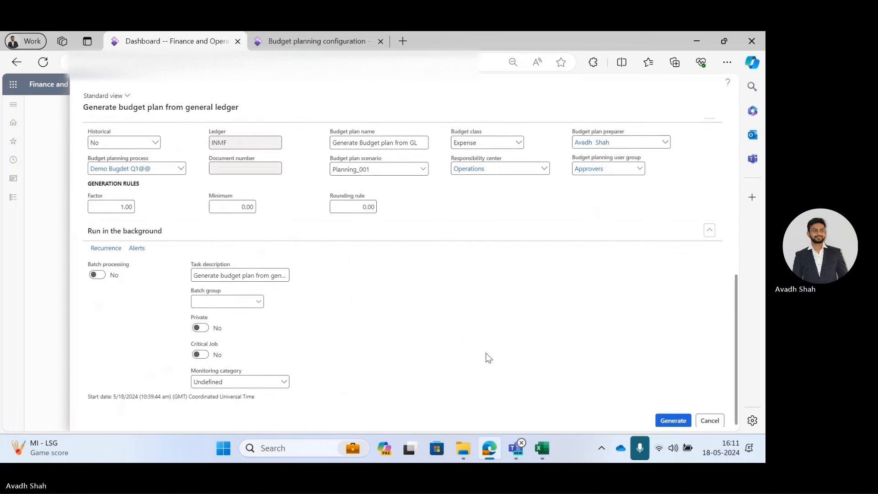
{"action": "left_click", "coordinate": [673, 422]}
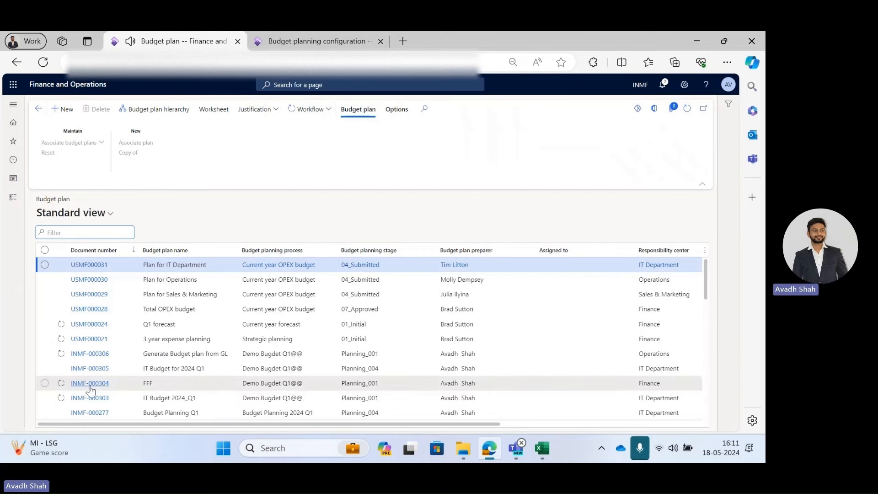
Open the generated budget plan INMF-000306 and review its budget plan line amounts.
{"action": "left_click", "coordinate": [90, 353]}
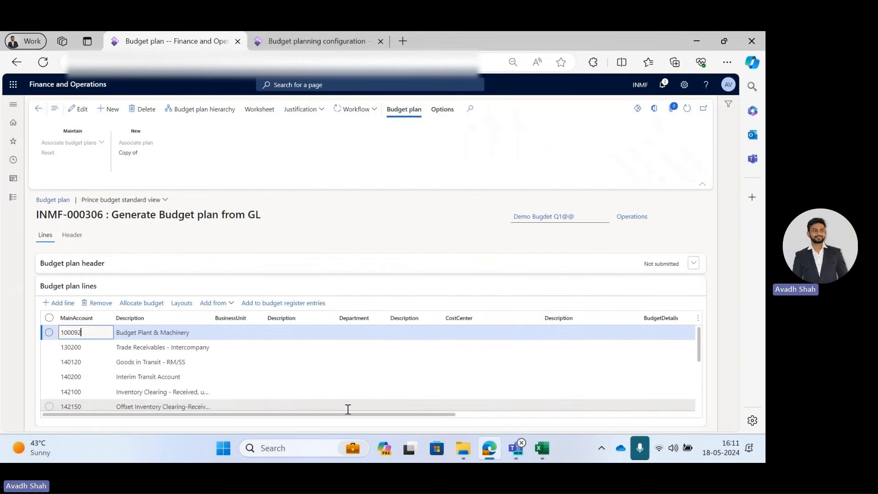
{"action": "left_click_drag", "start_coordinate": [345, 413], "coordinate": [583, 329]}
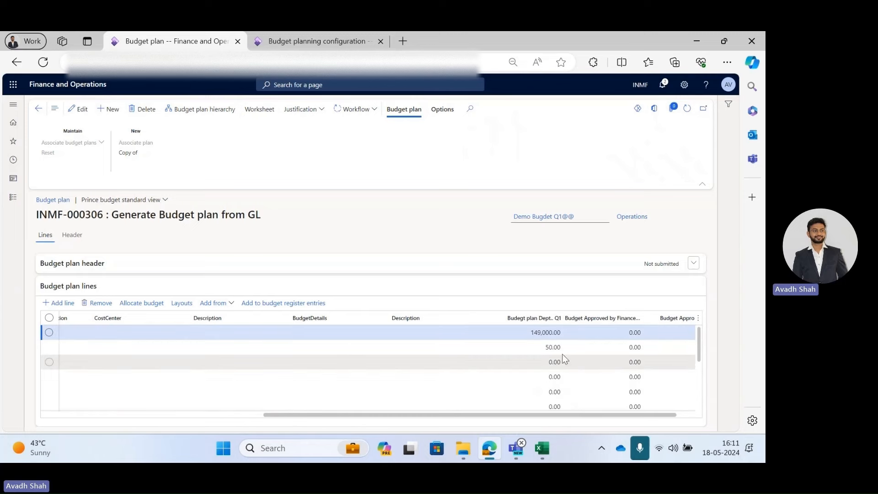
{"action": "scroll", "coordinate": [569, 396], "scroll_direction": "down", "scroll_amount": 5}
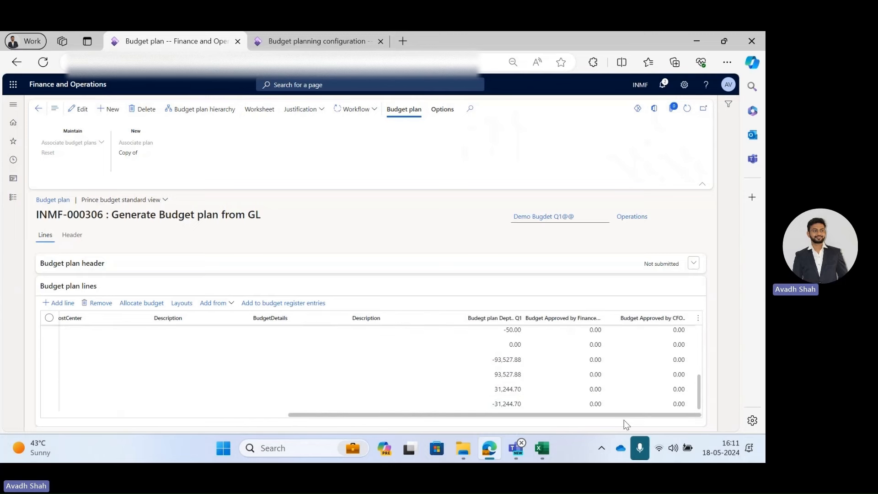
{"action": "left_click_drag", "start_coordinate": [624, 420], "coordinate": [381, 404]}
{"action": "scroll", "coordinate": [191, 362], "scroll_direction": "up", "scroll_amount": 5}
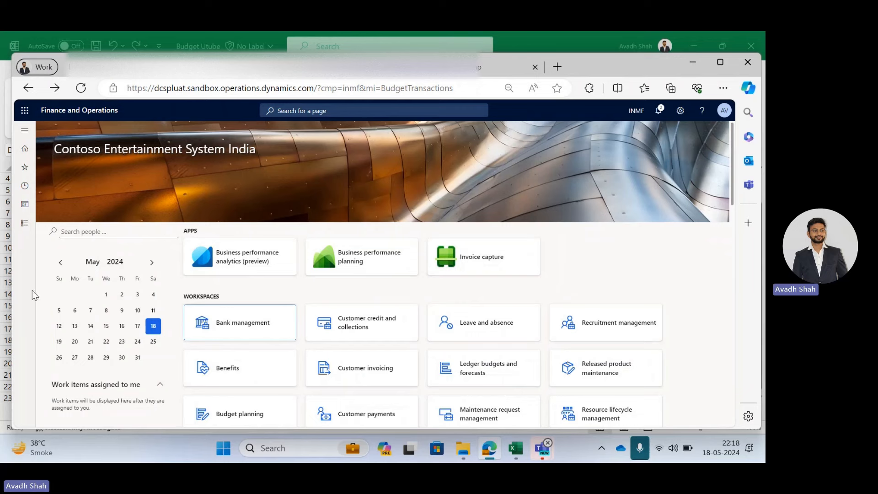
Create a new budget register entry with budget model FY 2024 Q1 and choose its budget code.
{"action": "left_click", "coordinate": [25, 225]}
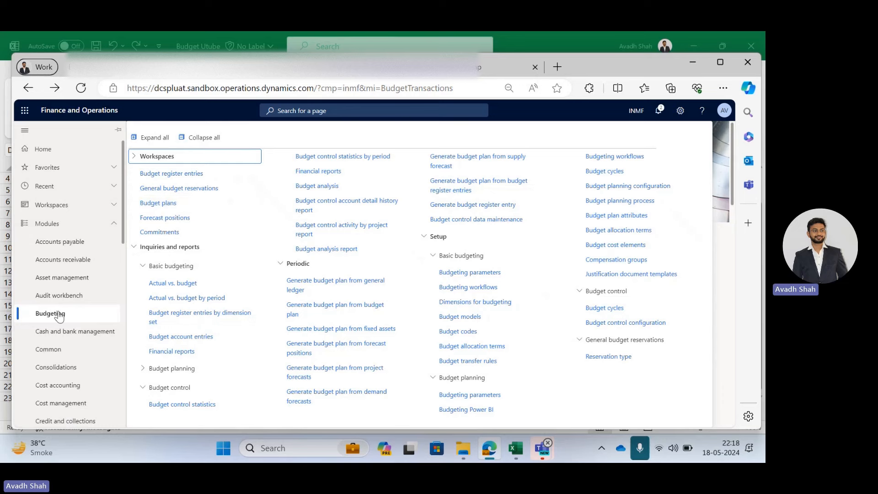
{"action": "left_click", "coordinate": [176, 175]}
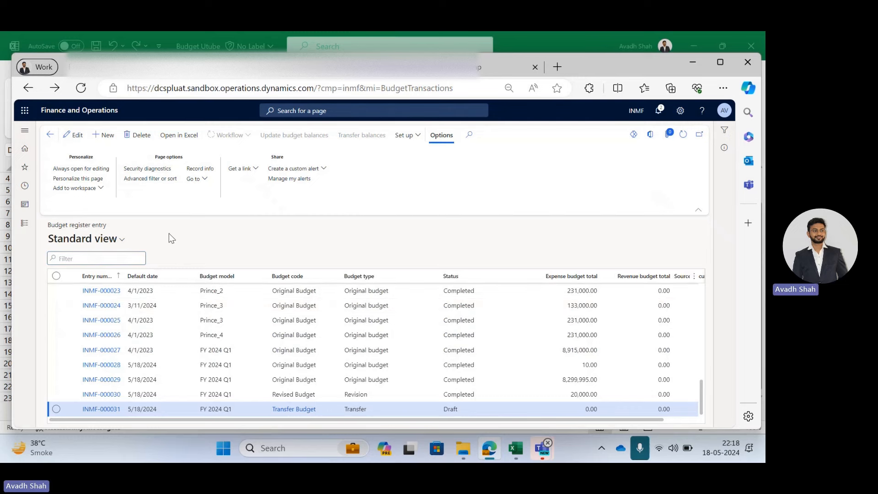
{"action": "key", "text": "alt+n"}
{"action": "left_click", "coordinate": [240, 329]}
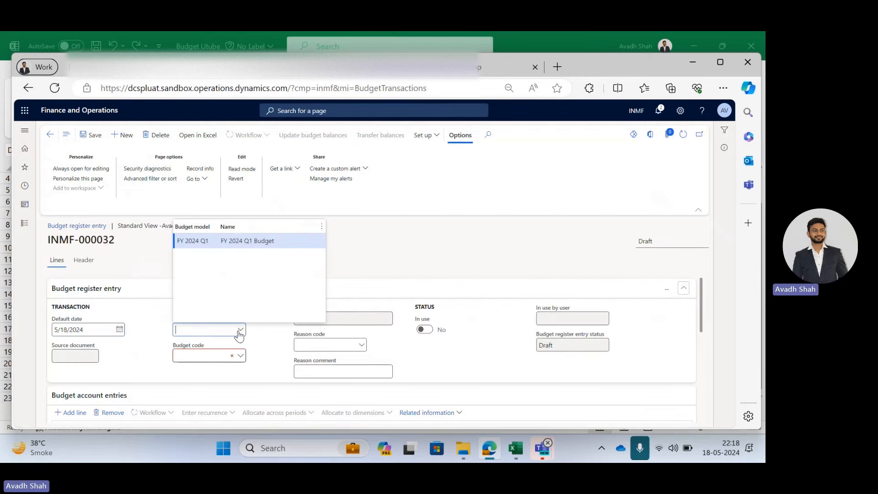
{"action": "left_click", "coordinate": [233, 241]}
{"action": "left_click", "coordinate": [235, 355]}
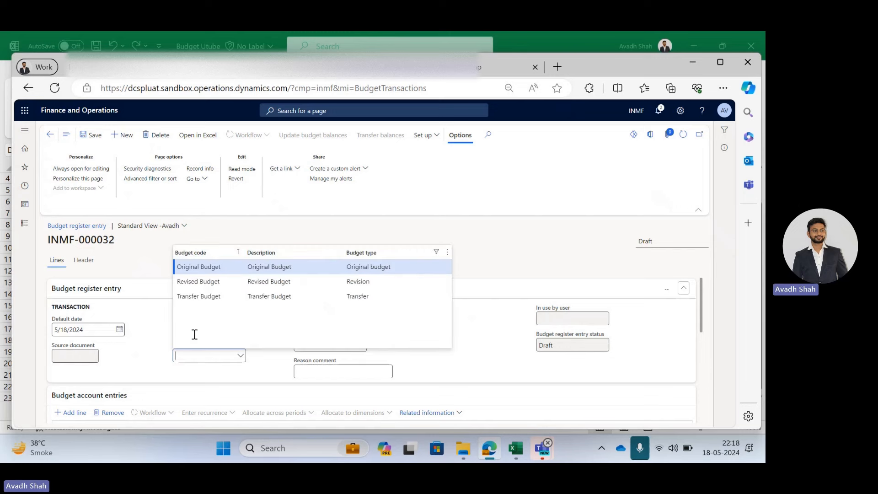
{"action": "left_click", "coordinate": [218, 281]}
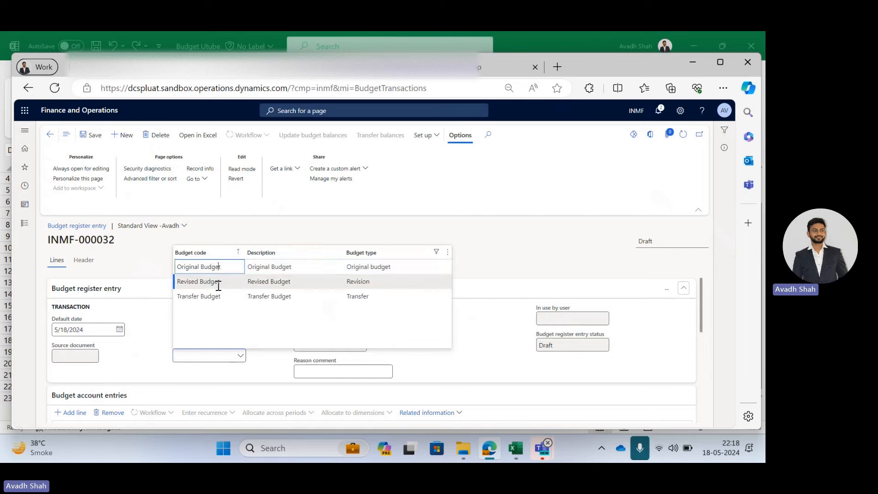
{"action": "scroll", "coordinate": [40, 356], "scroll_direction": "down", "scroll_amount": 2}
{"action": "left_click", "coordinate": [68, 336]}
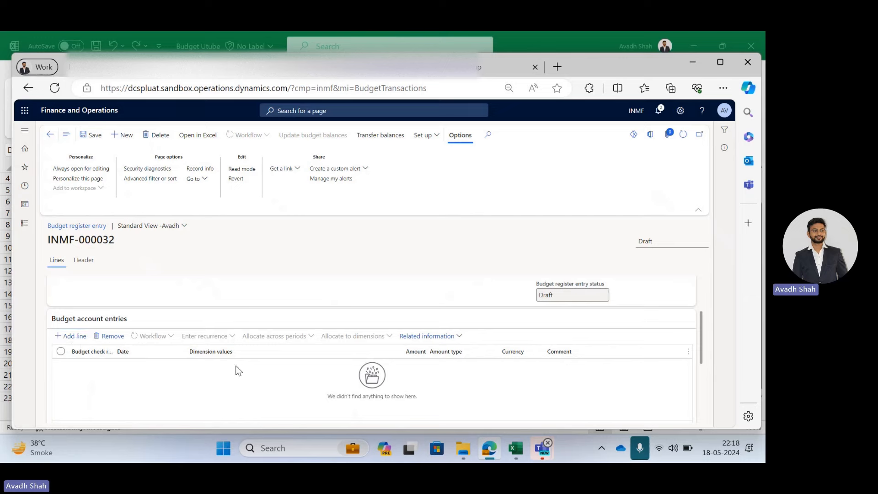
{"action": "left_click", "coordinate": [516, 451]}
{"action": "left_click_drag", "start_coordinate": [195, 328], "coordinate": [358, 337]}
{"action": "left_click", "coordinate": [358, 329]}
{"action": "key", "text": "ctrl+c"}
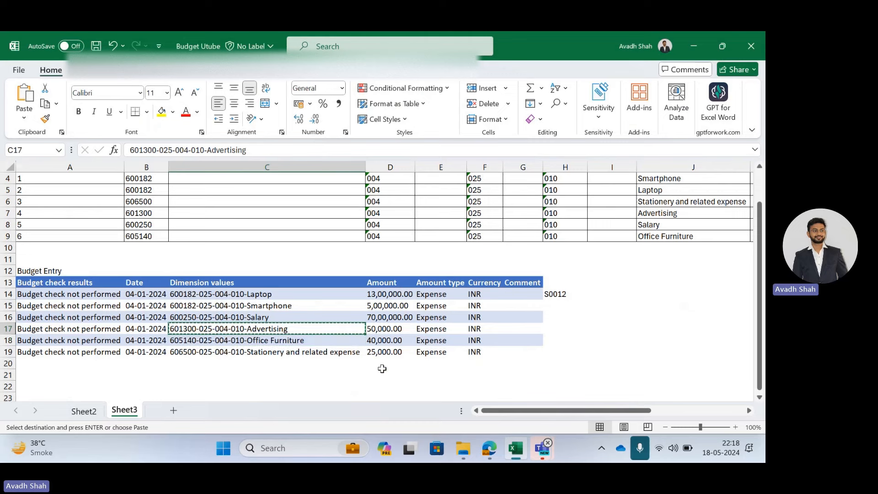
{"action": "key", "text": "alt+Tab"}
{"action": "key", "text": "Tab"}
{"action": "left_click", "coordinate": [255, 370]}
{"action": "key", "text": "ctrl+v"}
{"action": "key", "text": "Tab"}
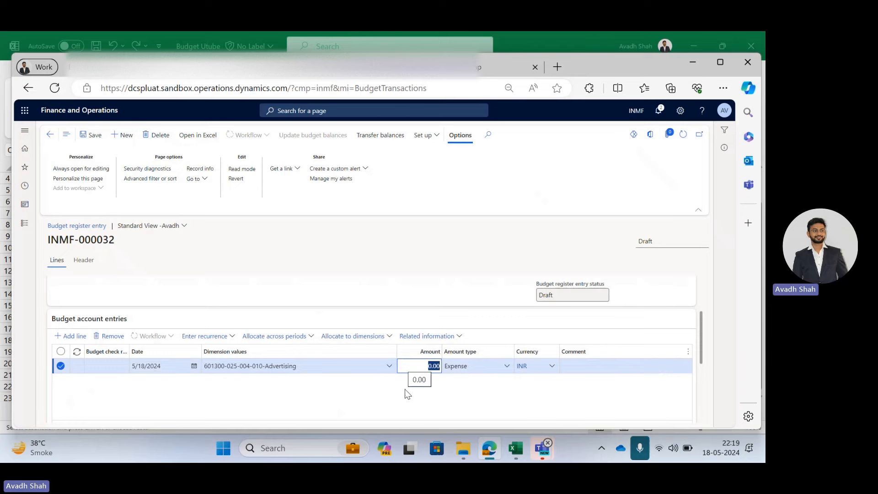
{"action": "type", "text": "3"}
{"action": "key", "text": "Tab"}
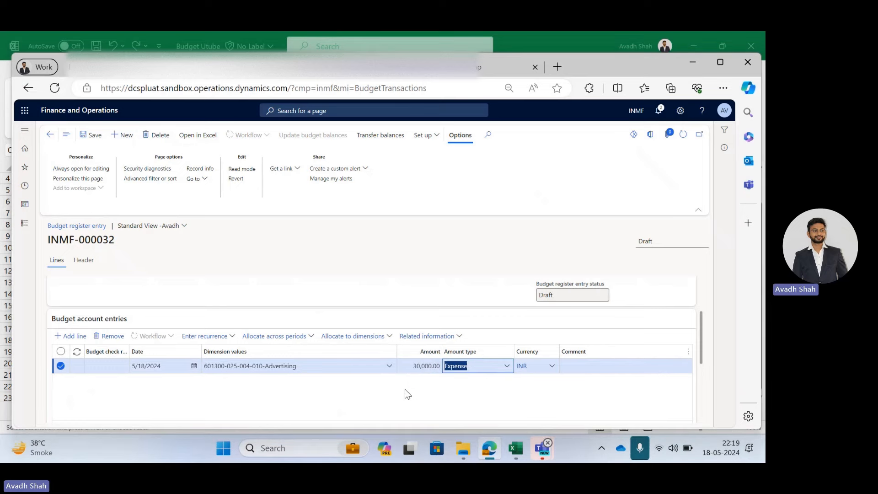
{"action": "left_click", "coordinate": [525, 452]}
{"action": "key", "text": "Right"}
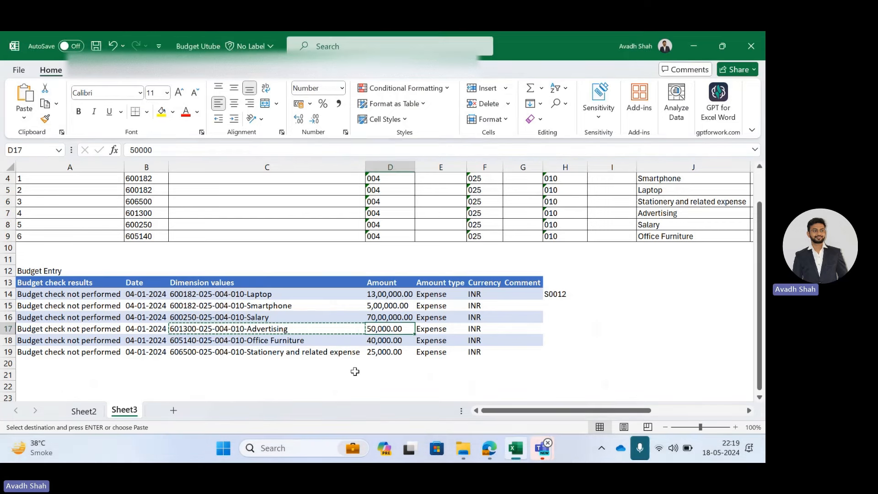
{"action": "mouse_move", "coordinate": [488, 452]}
{"action": "left_click", "coordinate": [494, 390]}
Update budget balances for budget register entry INMF-000032.
{"action": "left_click", "coordinate": [313, 134]}
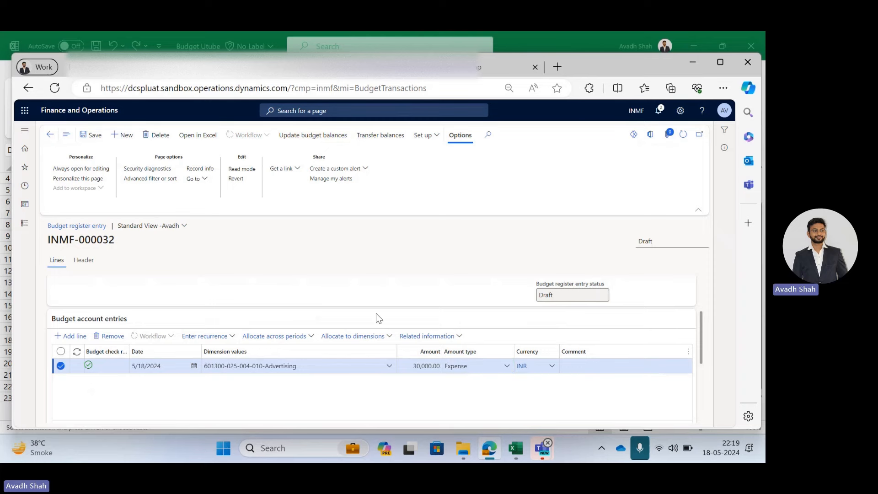
{"action": "left_click", "coordinate": [678, 408]}
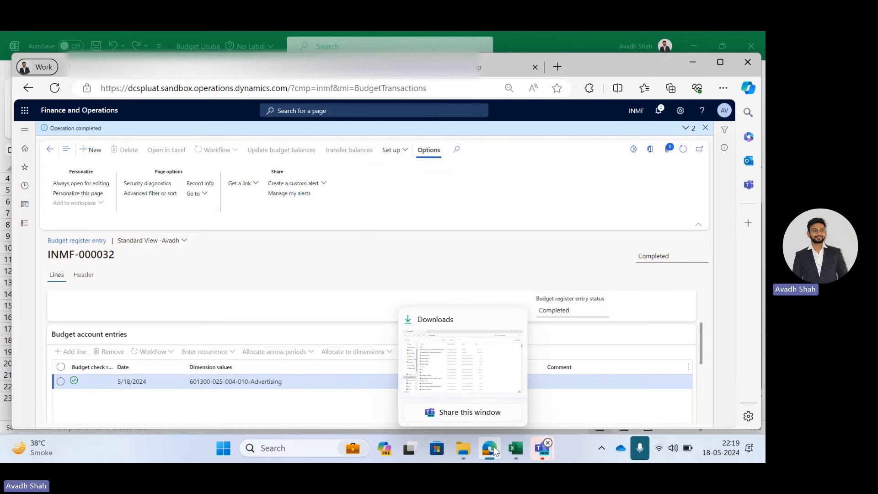
Create a new budget register entry with budget model FY 2024 Q1 and budget code Transfer Budget.
{"action": "left_click", "coordinate": [24, 225]}
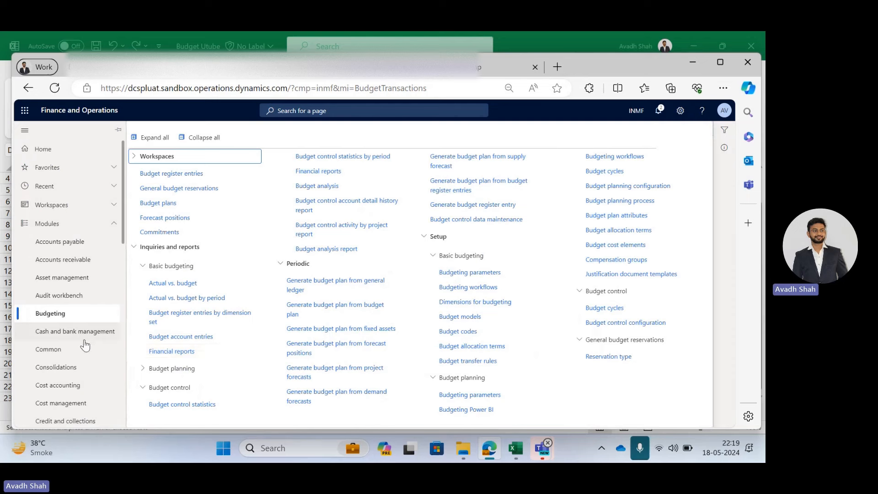
{"action": "left_click", "coordinate": [189, 174]}
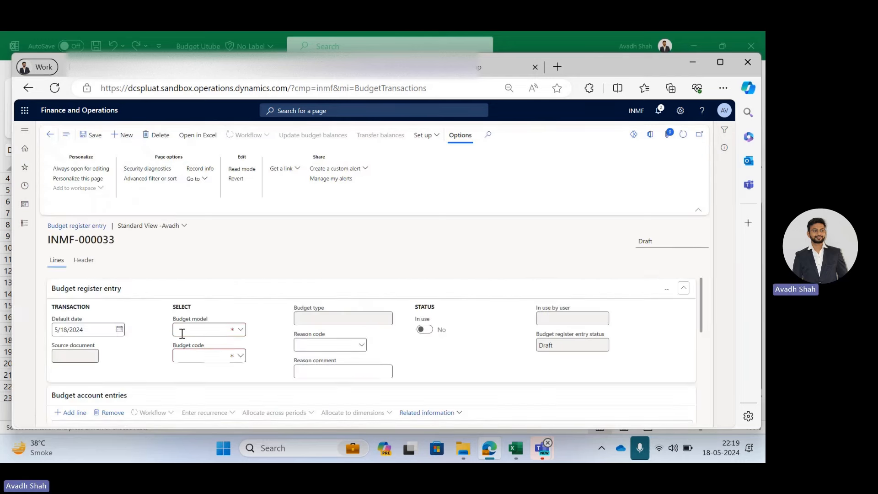
{"action": "left_click", "coordinate": [236, 330]}
{"action": "left_click", "coordinate": [179, 240]}
{"action": "left_click", "coordinate": [239, 356]}
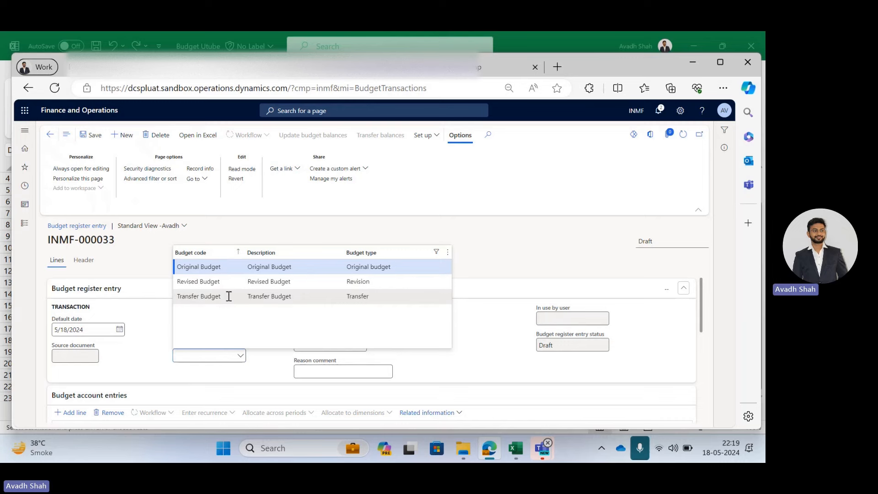
{"action": "left_click", "coordinate": [229, 296]}
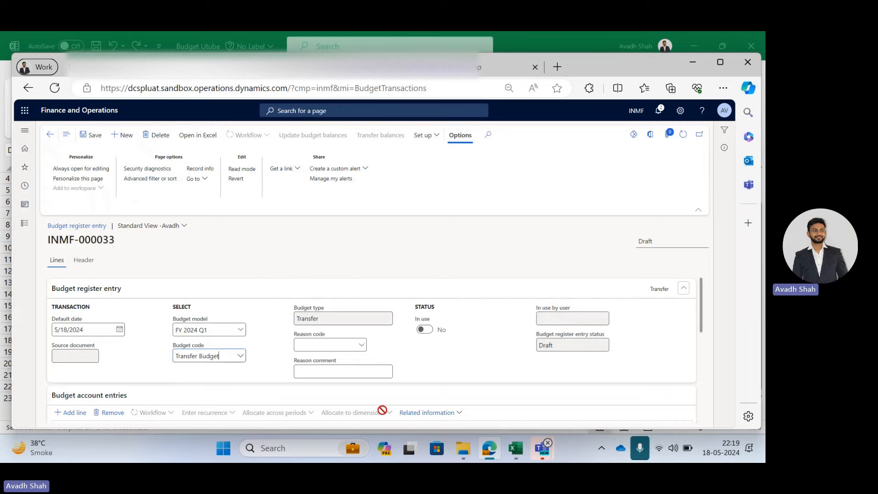
{"action": "mouse_move", "coordinate": [515, 453]}
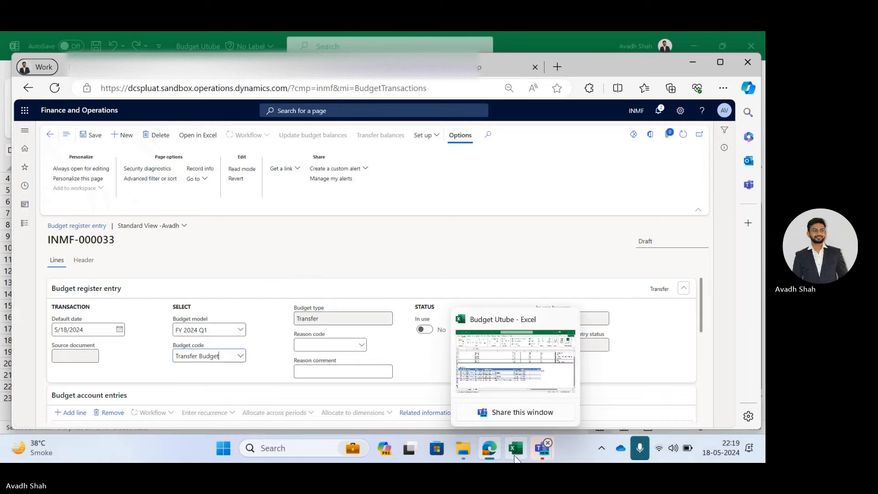
{"action": "left_click", "coordinate": [497, 394]}
{"action": "key", "text": "ctrl+c"}
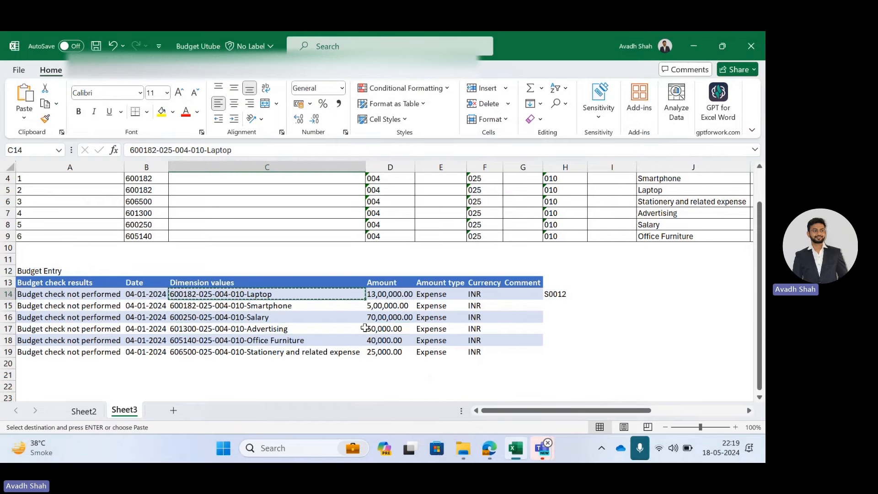
{"action": "key", "text": "alt+Tab"}
{"action": "scroll", "coordinate": [59, 397], "scroll_direction": "down", "scroll_amount": 1}
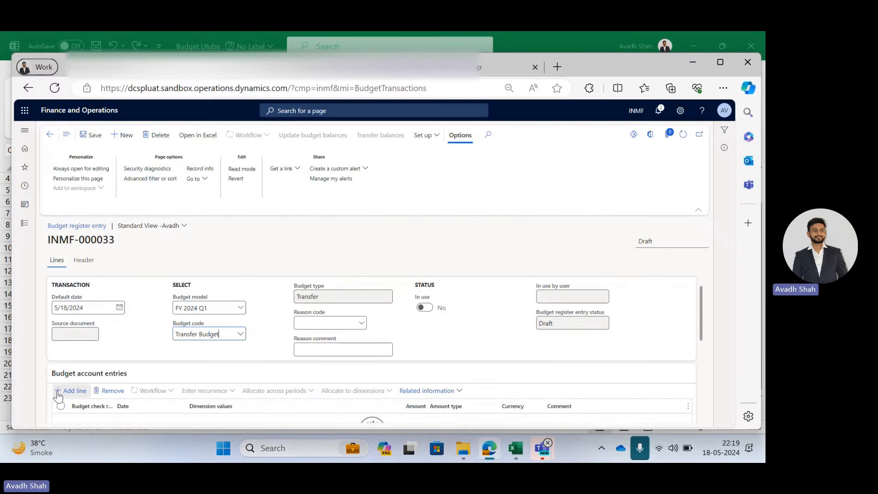
{"action": "left_click", "coordinate": [58, 397]}
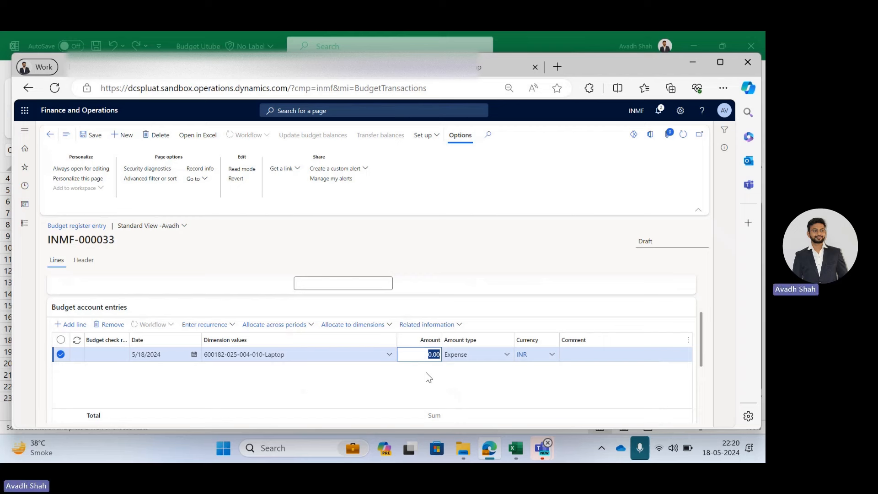
{"action": "type", "text": "-200,000"}
{"action": "key", "text": "Tab"}
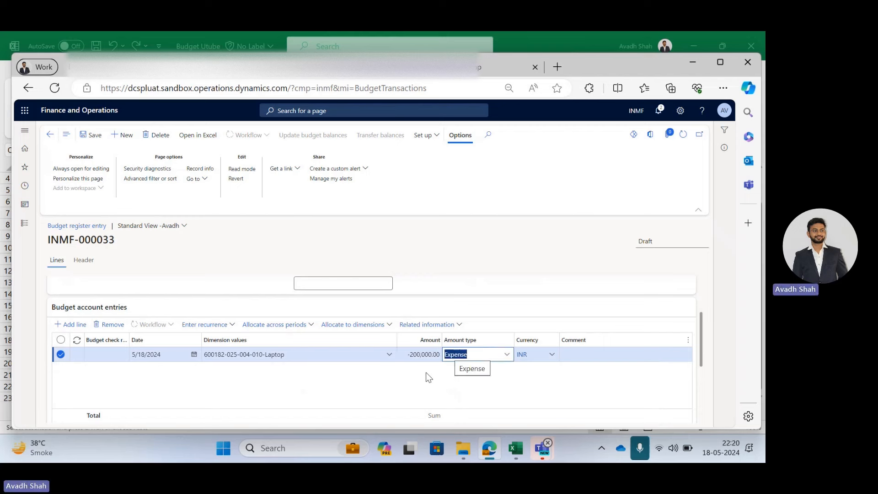
{"action": "left_click", "coordinate": [395, 386]}
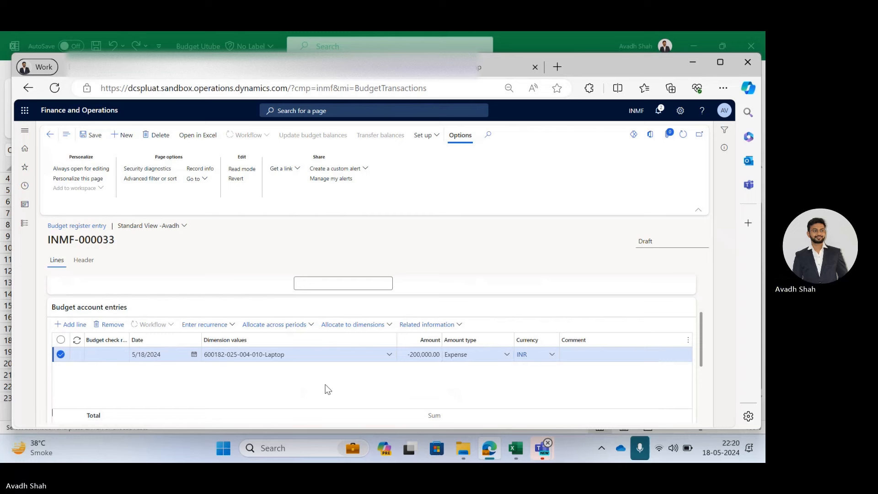
{"action": "left_click", "coordinate": [327, 356]}
{"action": "left_click", "coordinate": [388, 354]}
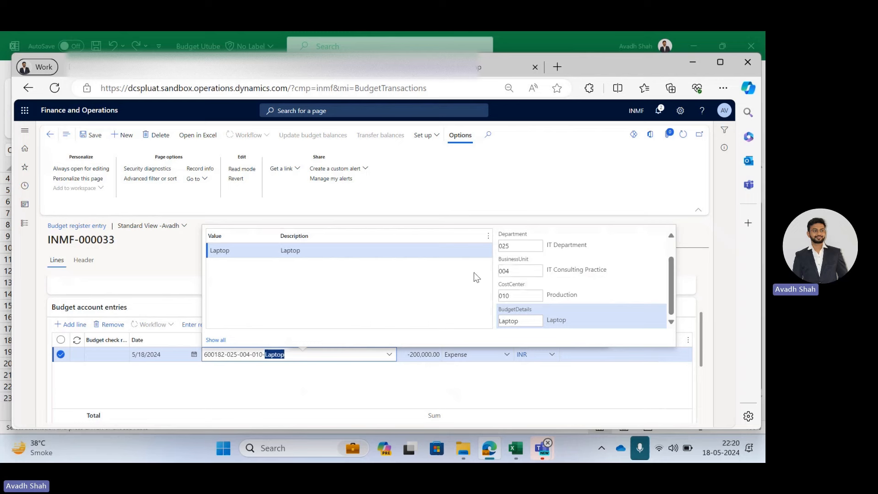
{"action": "left_click", "coordinate": [65, 375]}
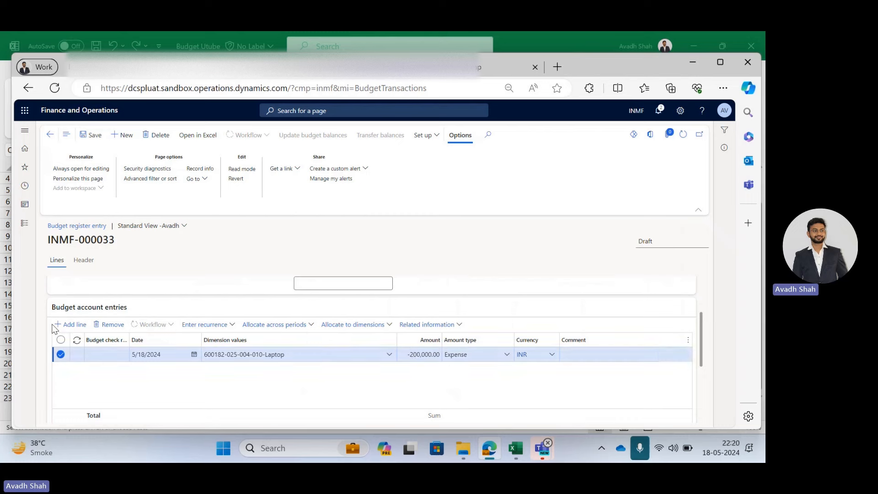
{"action": "key", "text": "alt+n"}
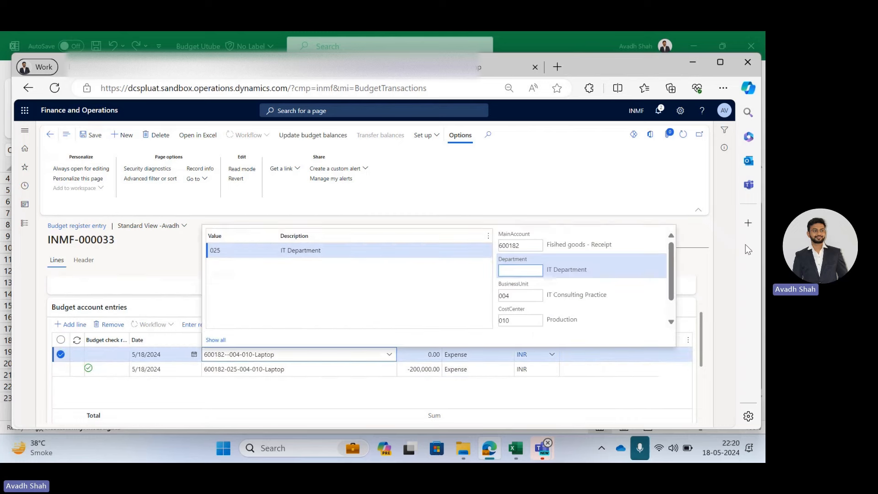
{"action": "type", "text": "026-004-010-Laptop"}
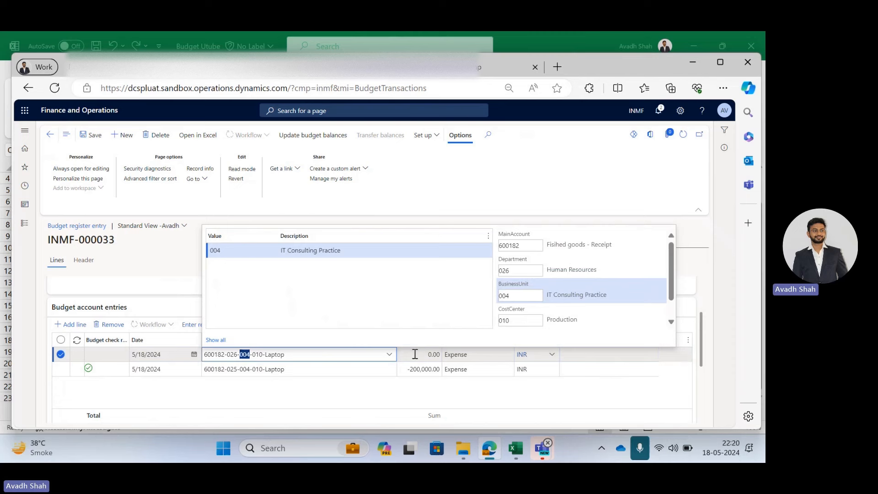
{"action": "left_click", "coordinate": [413, 354]}
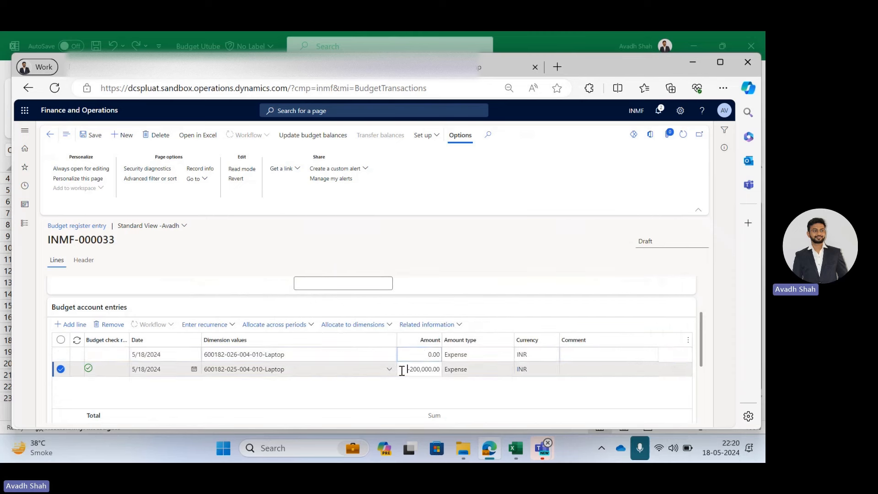
{"action": "left_click", "coordinate": [414, 354]}
{"action": "type", "text": "20000"}
{"action": "key", "text": "Tab"}
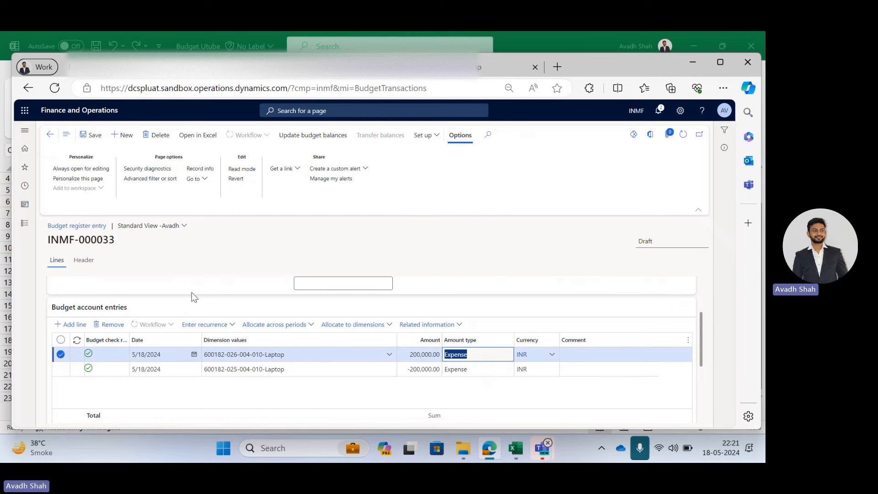
Update budget balances for the transfer budget register entry.
{"action": "left_click", "coordinate": [321, 137]}
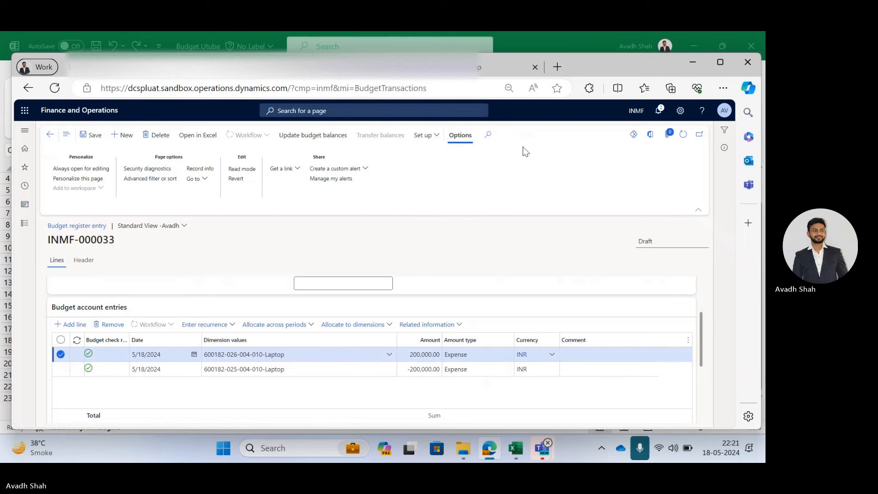
{"action": "left_click", "coordinate": [678, 407]}
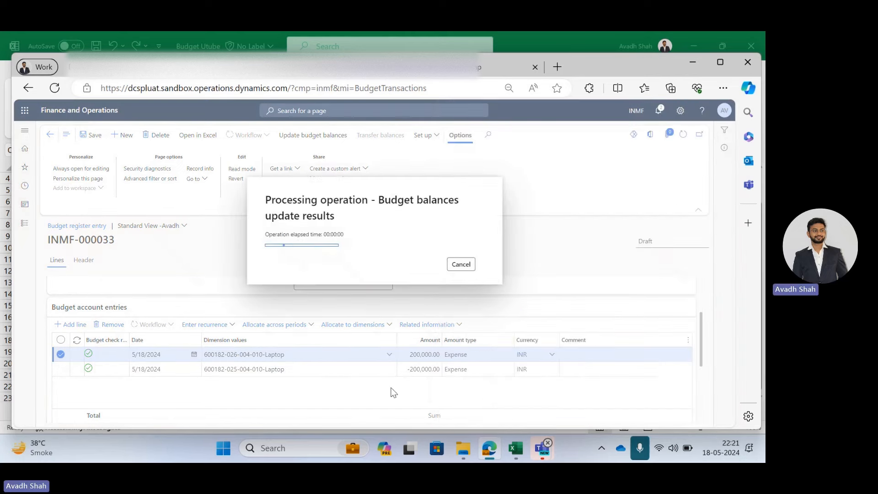
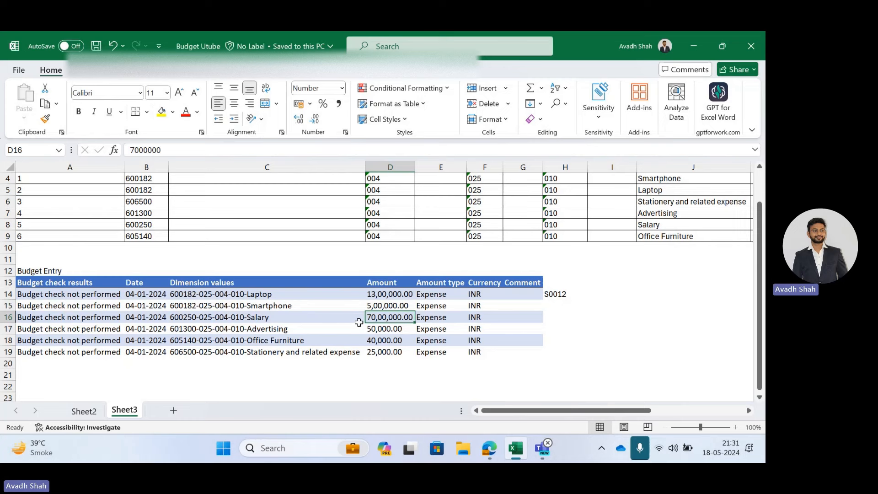
Review the budget entry dimension values and amounts in the Excel sheet.
{"action": "left_click", "coordinate": [254, 316]}
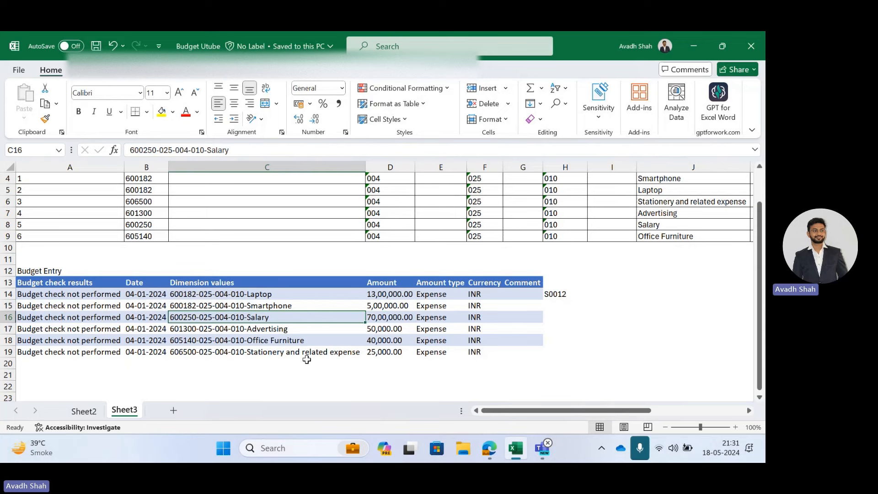
{"action": "mouse_move", "coordinate": [489, 448]}
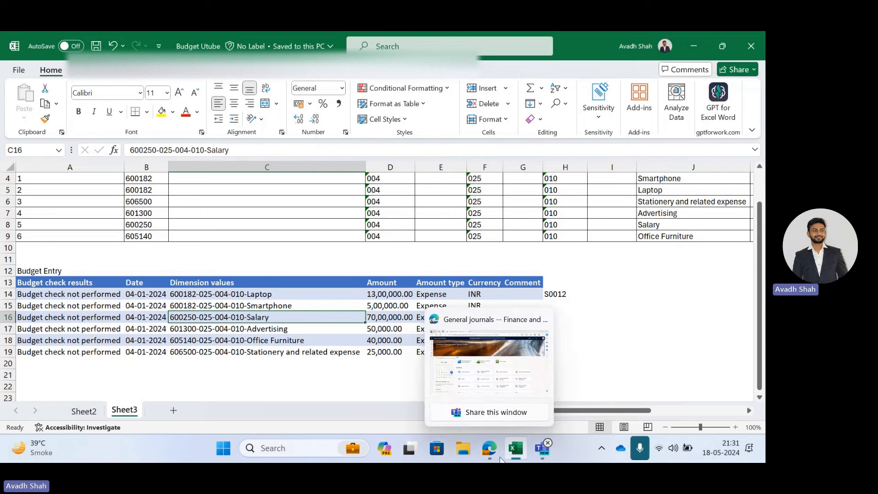
{"action": "left_click", "coordinate": [467, 383]}
{"action": "key", "text": "alt+Tab"}
{"action": "left_click", "coordinate": [254, 297]}
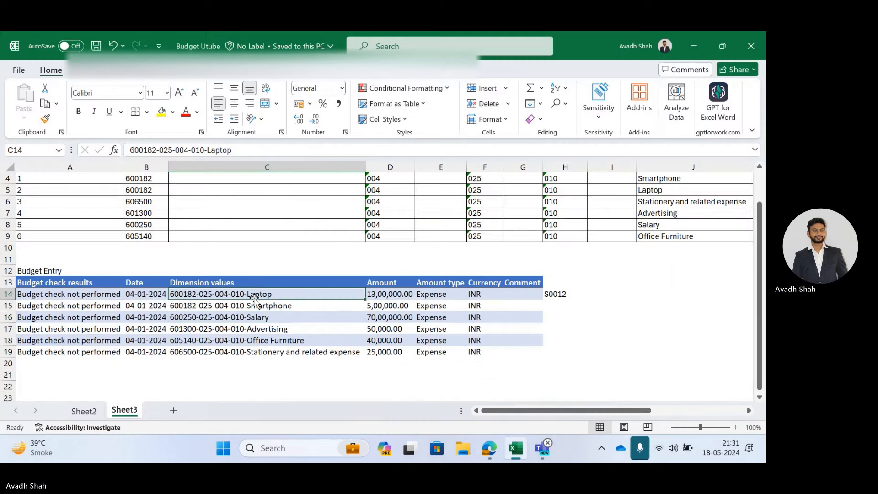
{"action": "double_click", "coordinate": [184, 294]}
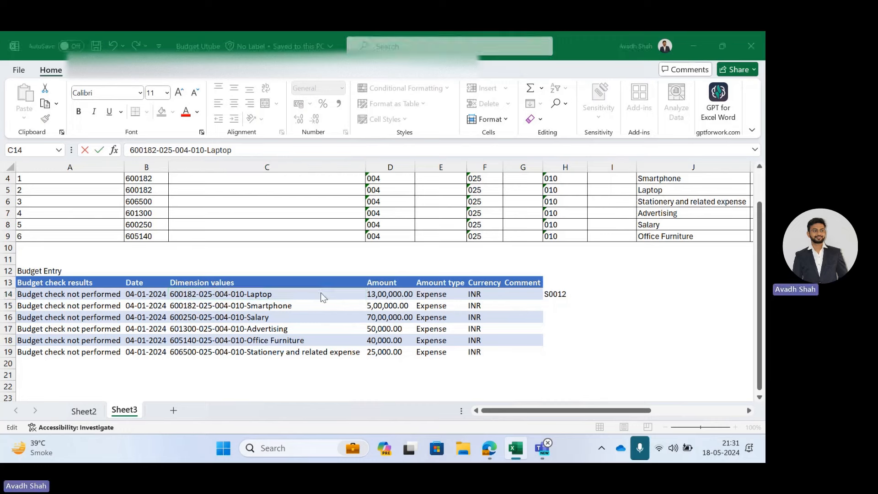
{"action": "key", "text": "alt+Tab"}
Open All purchase orders from the Accounts payable module.
{"action": "left_click", "coordinate": [11, 198]}
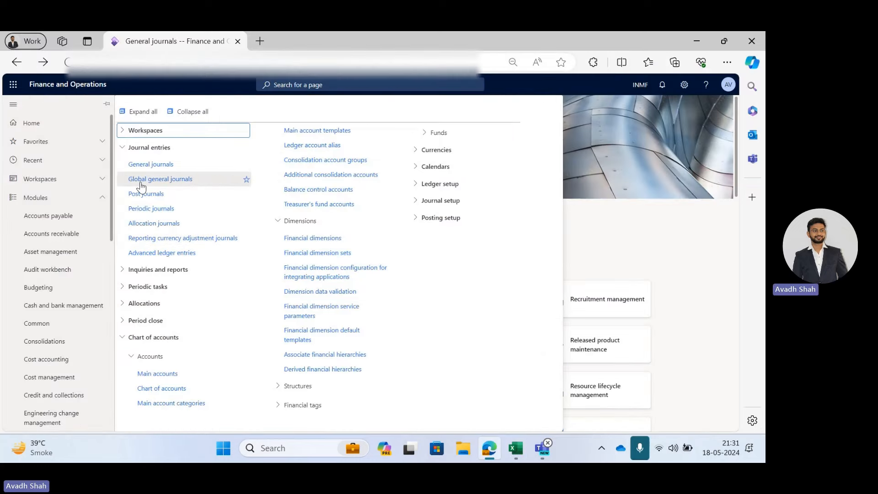
{"action": "left_click", "coordinate": [63, 215]}
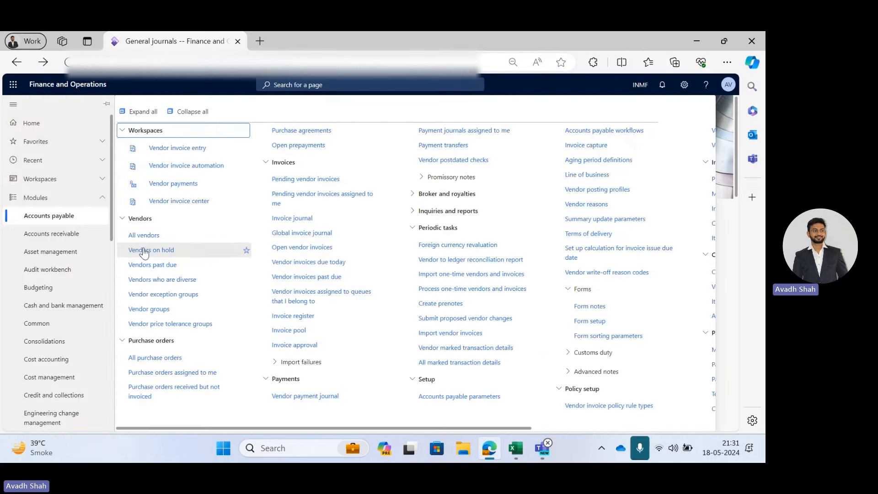
{"action": "left_click", "coordinate": [157, 357]}
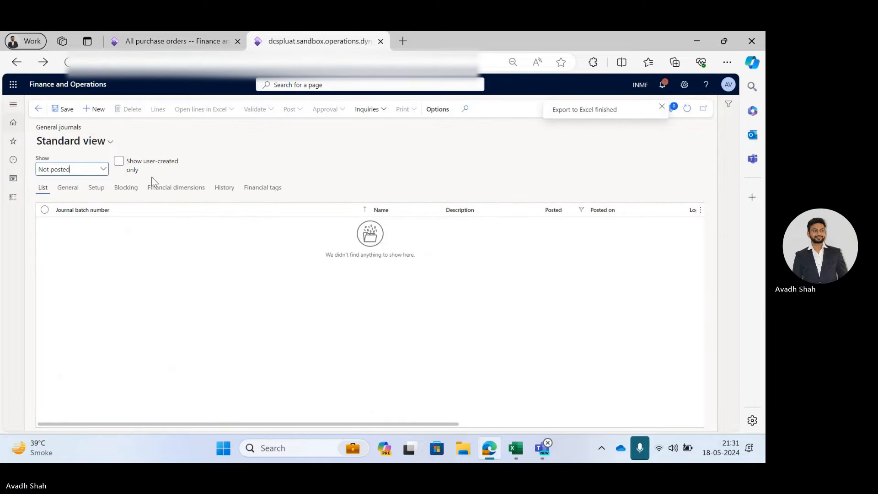
Open the Budget control configuration and examine the documents and journals included in budget control.
{"action": "left_click", "coordinate": [12, 197]}
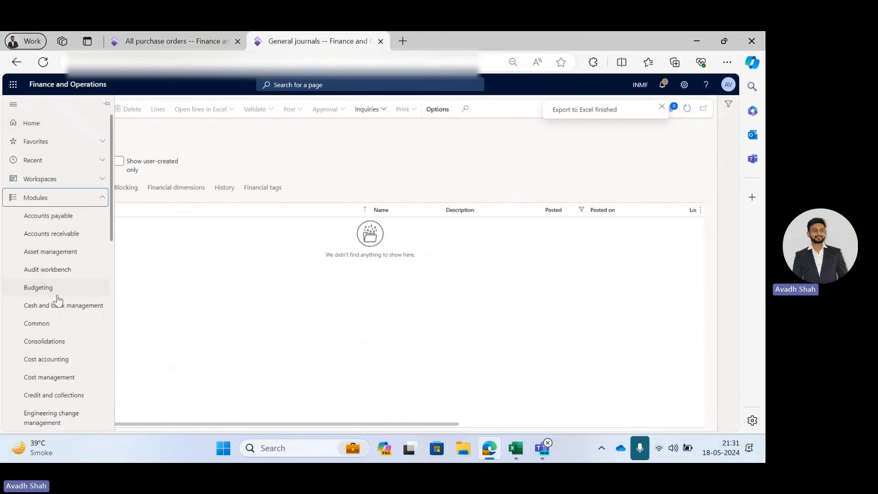
{"action": "left_click", "coordinate": [56, 292]}
{"action": "left_click", "coordinate": [607, 212]}
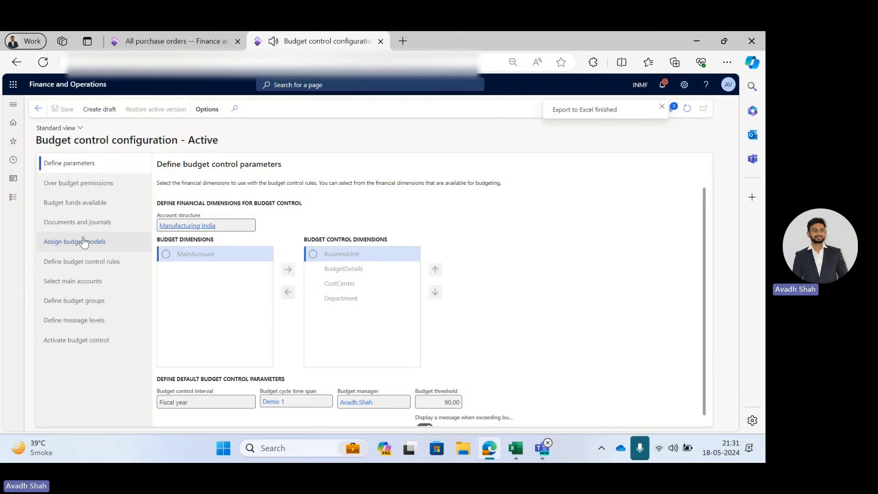
{"action": "left_click", "coordinate": [78, 225]}
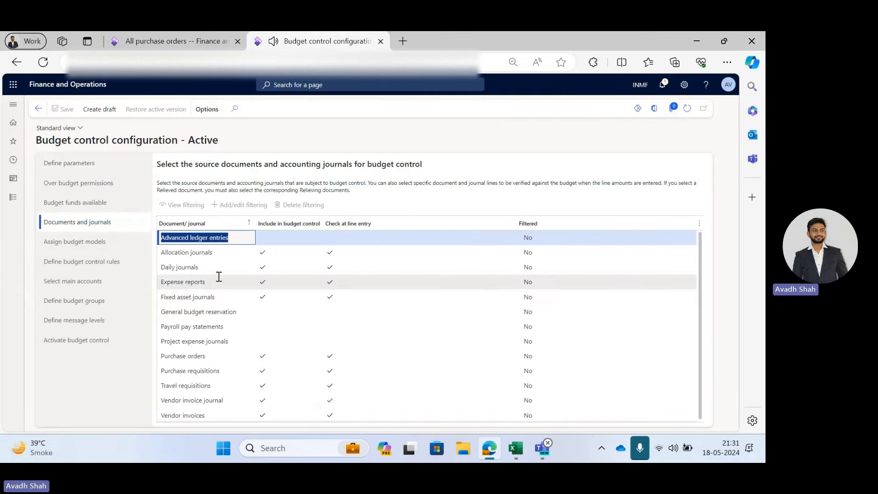
{"action": "left_click_drag", "start_coordinate": [234, 357], "coordinate": [157, 366]}
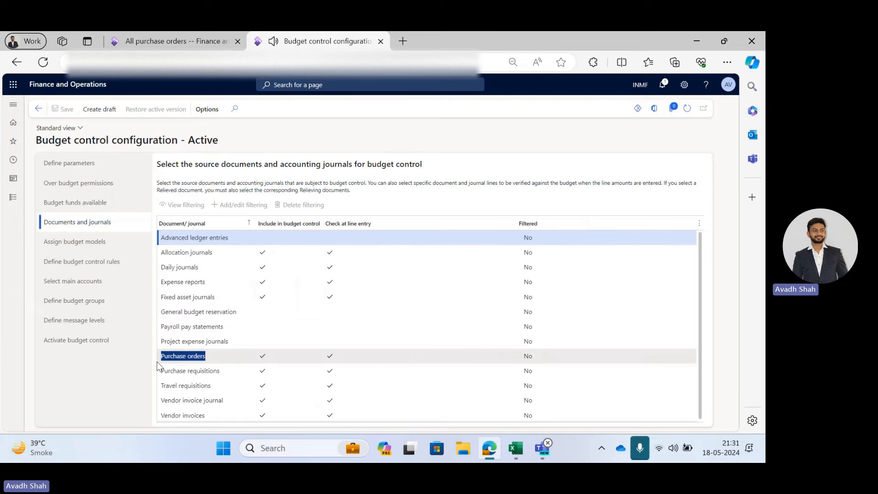
Create a new purchase order and add a line with item S0012 copied from the Excel sheet.
{"action": "left_click", "coordinate": [173, 41]}
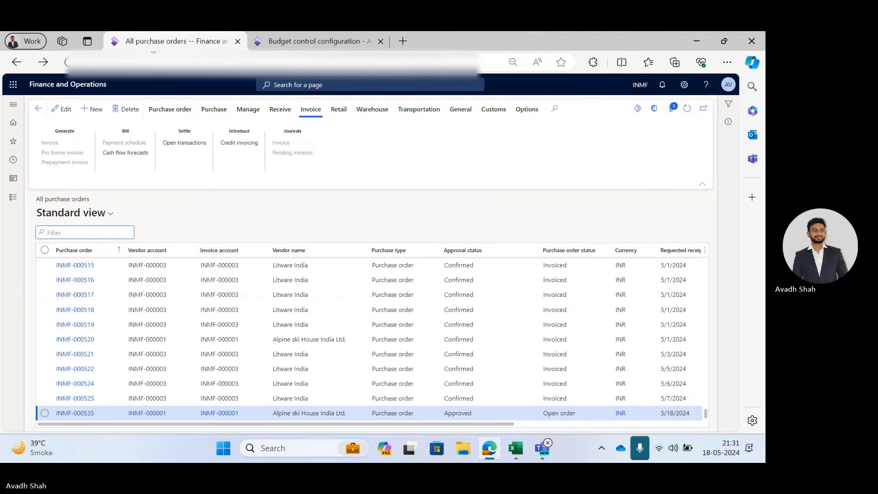
{"action": "left_click", "coordinate": [94, 109]}
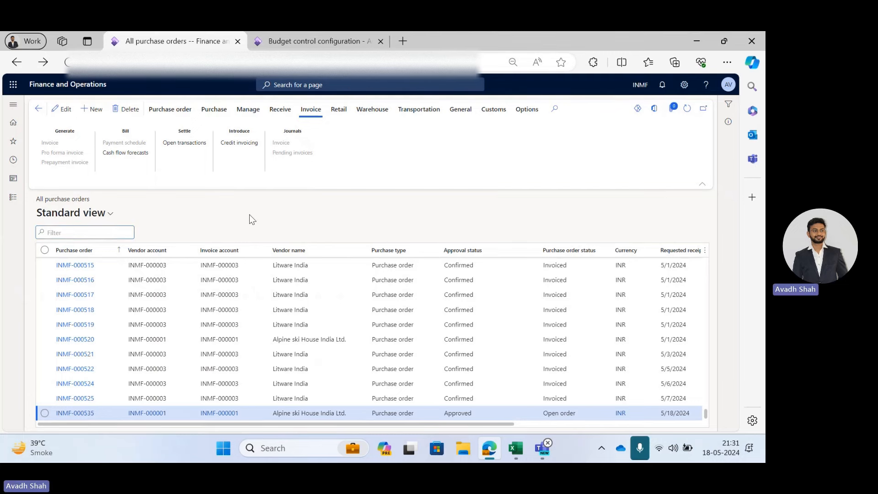
{"action": "key", "text": "alt+Tab"}
{"action": "left_click", "coordinate": [556, 293]}
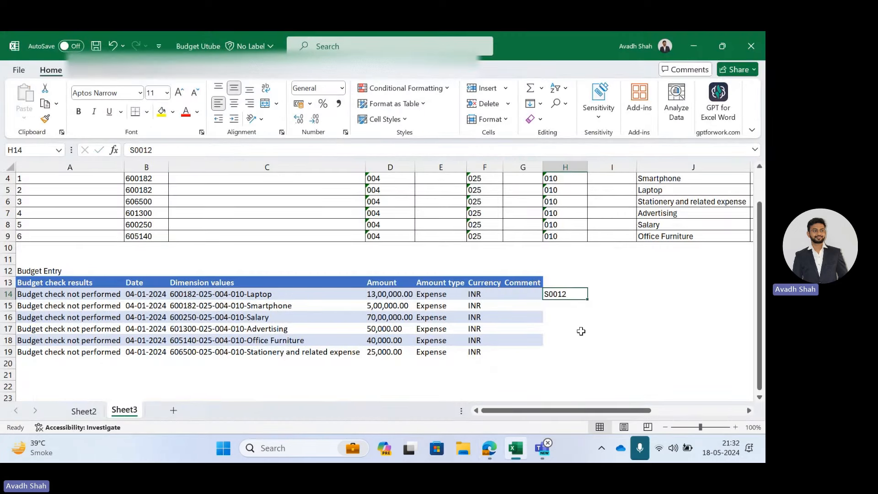
{"action": "key", "text": "ctrl+c"}
{"action": "key", "text": "alt+Tab"}
{"action": "key", "text": "ctrl+v"}
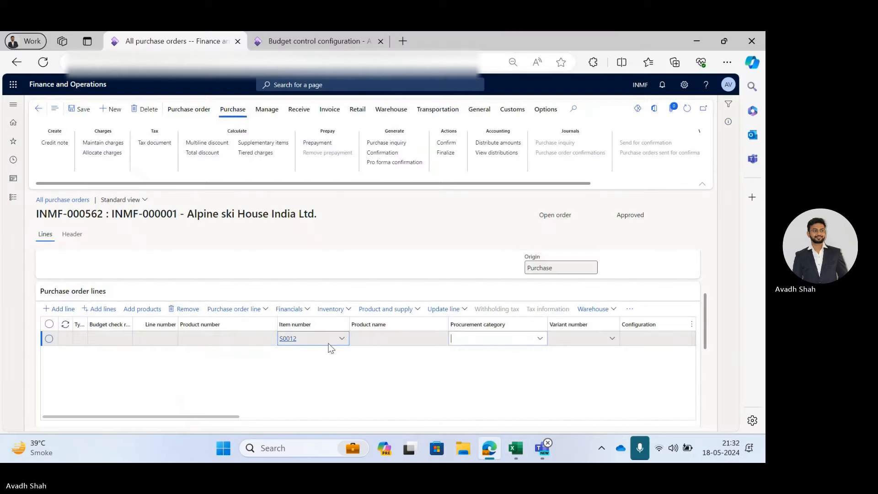
{"action": "key", "text": "Tab"}
{"action": "key", "text": "Tab"}
{"action": "key", "text": "Tab"}
{"action": "key", "text": "Tab"}
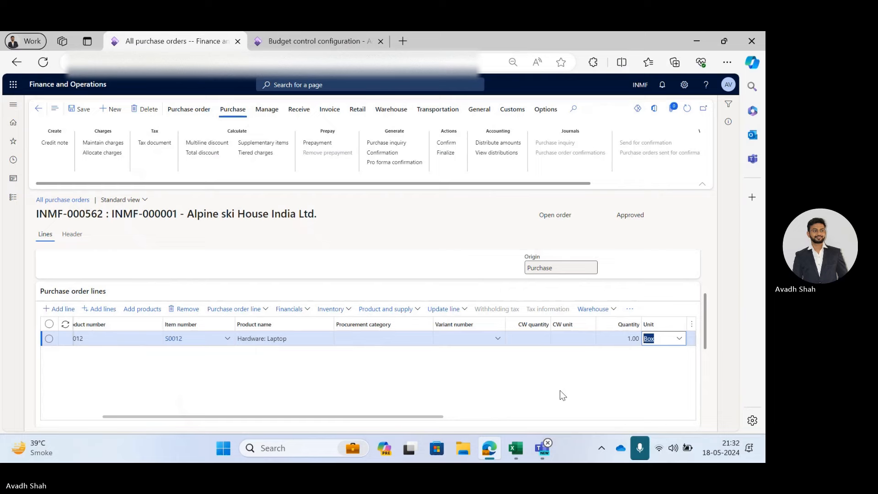
Set the purchase line's unit price to 1,000,000.
{"action": "key", "text": "alt+Tab"}
{"action": "left_click", "coordinate": [374, 293]}
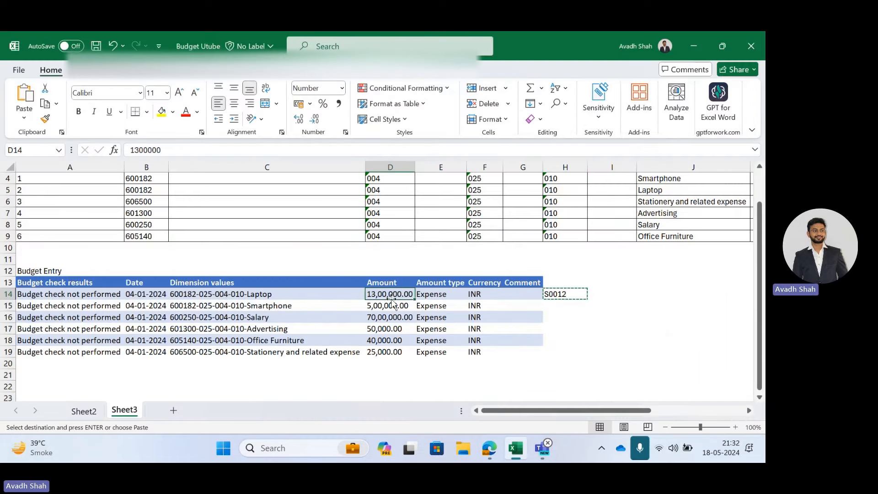
{"action": "key", "text": "alt+Tab"}
{"action": "key", "text": "Tab"}
{"action": "key", "text": "Tab"}
{"action": "key", "text": "Tab"}
{"action": "left_click", "coordinate": [628, 341]}
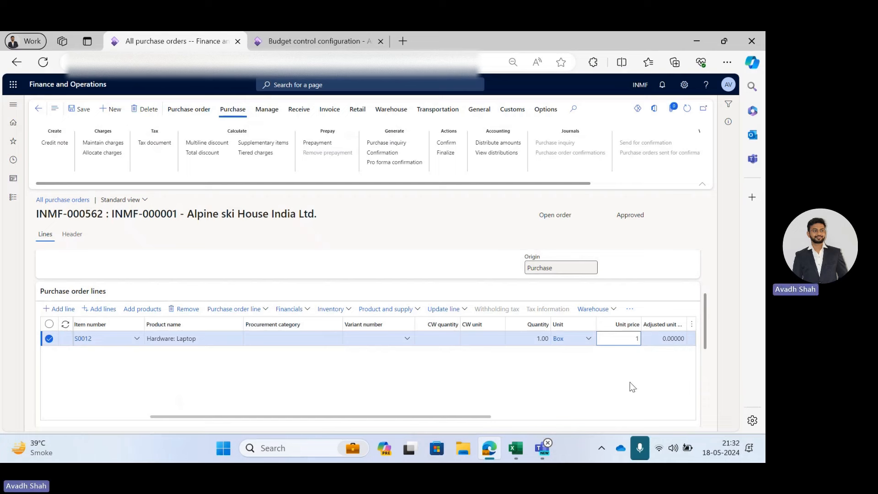
{"action": "type", "text": "1,"}
{"action": "type", "text": "000,000"}
{"action": "key", "text": "Tab"}
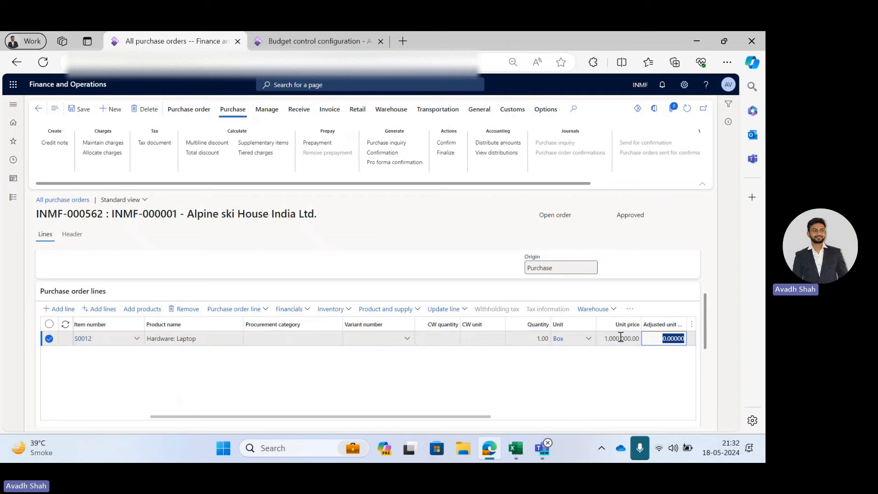
Save the purchase order and check the line's budget check result.
{"action": "left_click", "coordinate": [78, 110]}
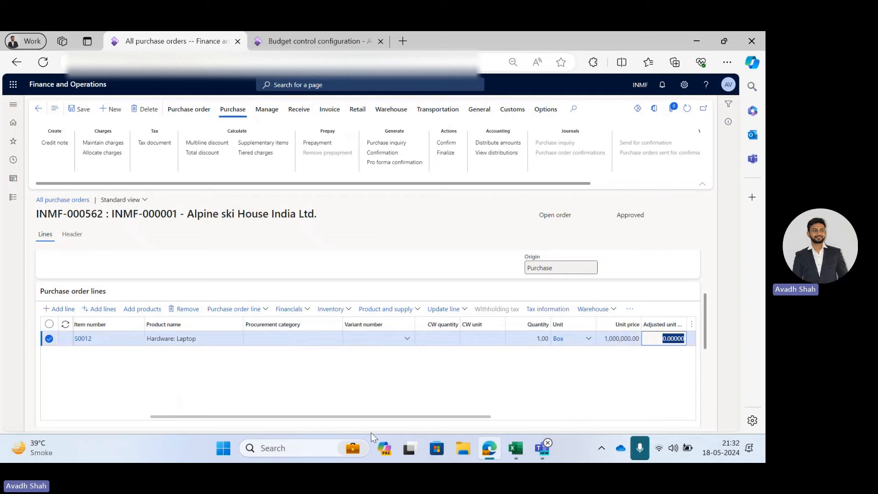
{"action": "left_click_drag", "start_coordinate": [370, 416], "coordinate": [217, 406]}
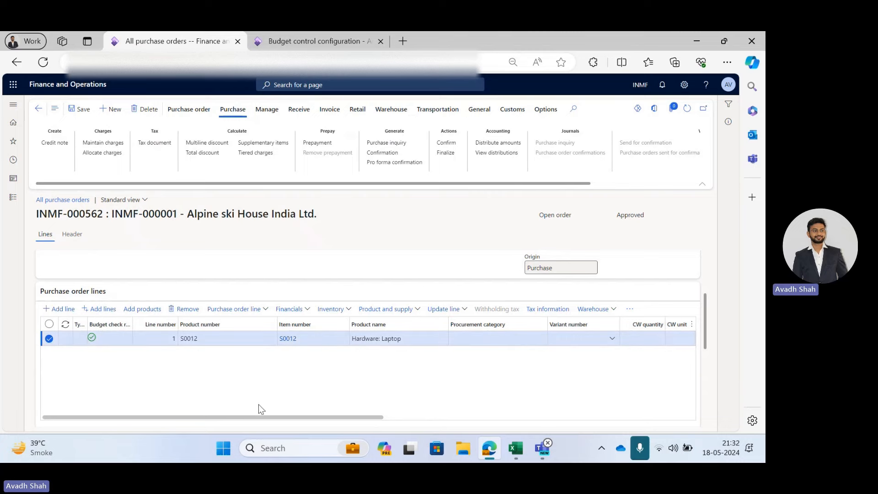
{"action": "left_click_drag", "start_coordinate": [261, 418], "coordinate": [455, 418]}
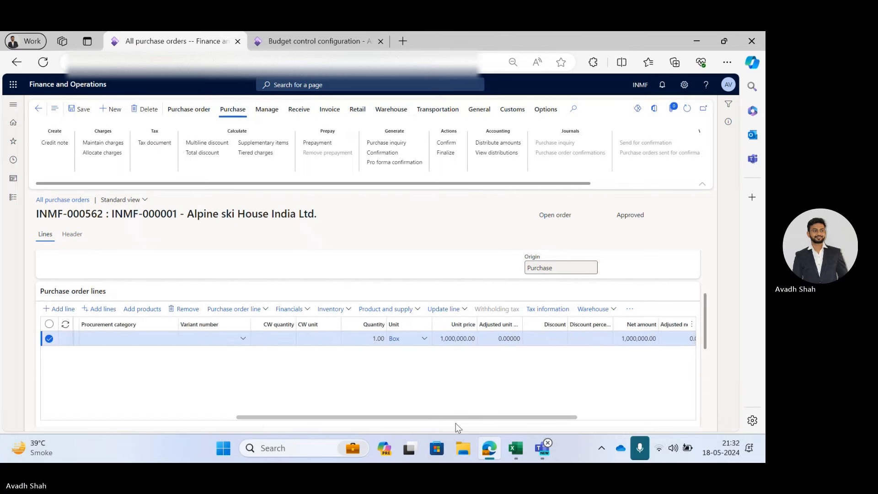
Review the budget control parameters, including the budget threshold.
{"action": "key", "text": "alt+Tab"}
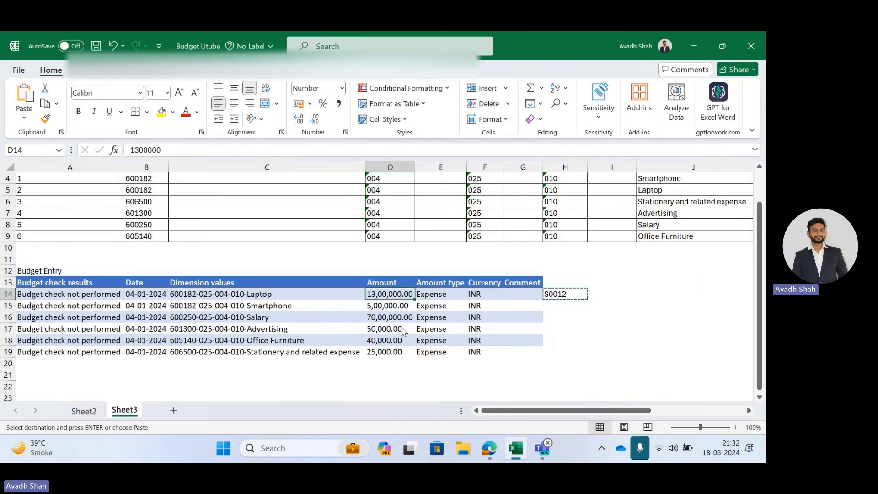
{"action": "key", "text": "alt+Tab"}
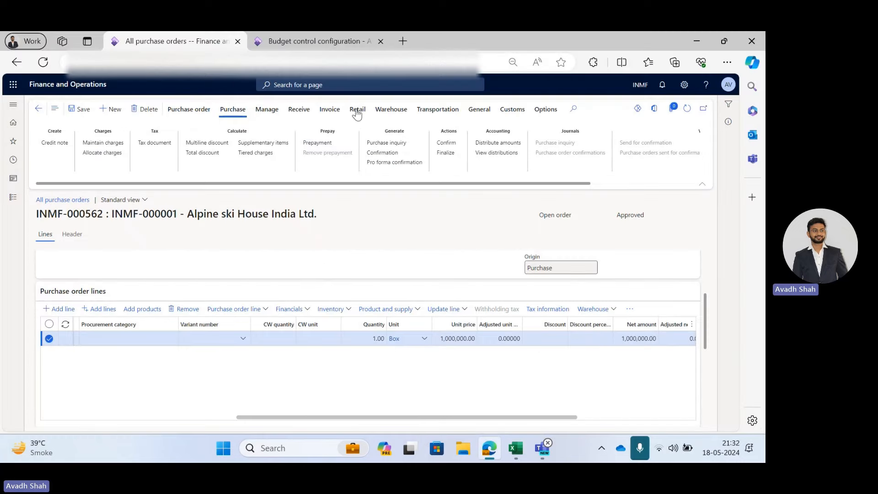
{"action": "key", "text": "ctrl+Tab"}
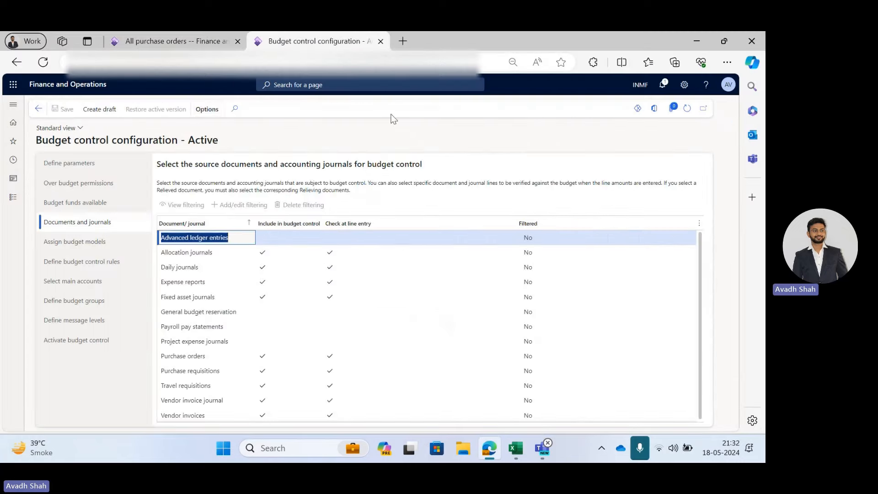
{"action": "left_click", "coordinate": [54, 171]}
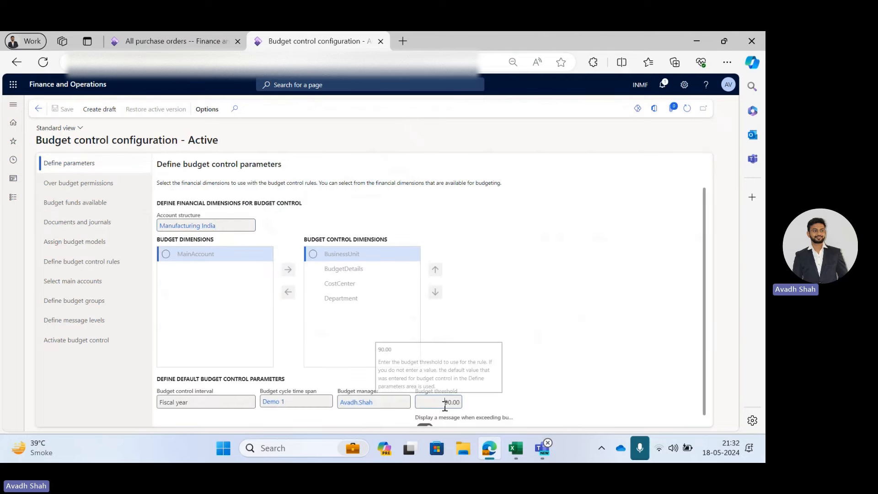
{"action": "key", "text": "ctrl+Tab"}
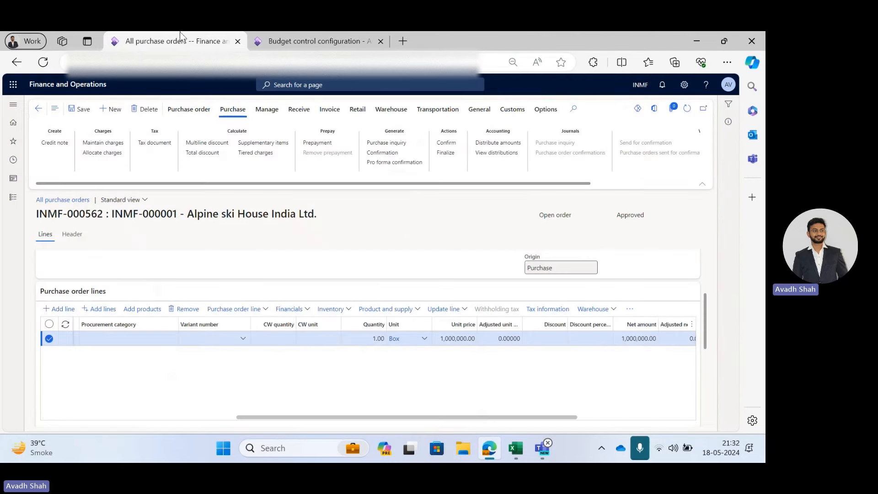
Change the purchase line's unit price to 1,200,000 and save the purchase order.
{"action": "left_click", "coordinate": [515, 448]}
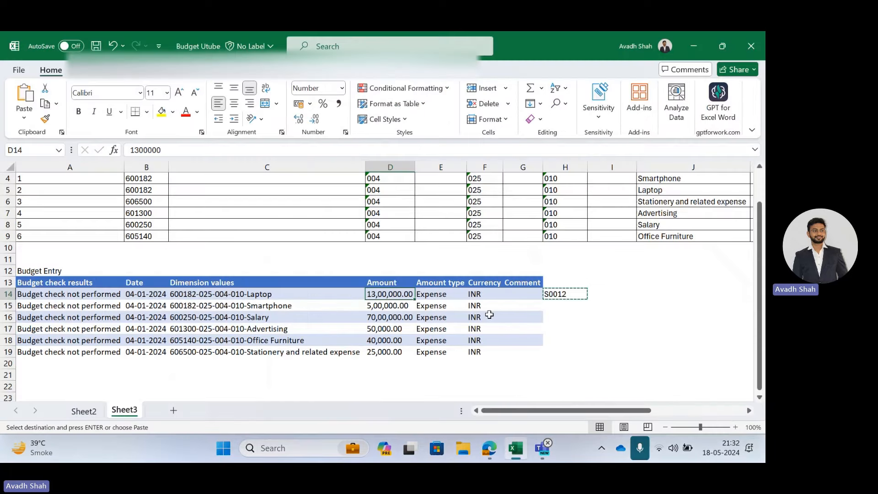
{"action": "key", "text": "alt+Tab"}
{"action": "left_click", "coordinate": [448, 339]}
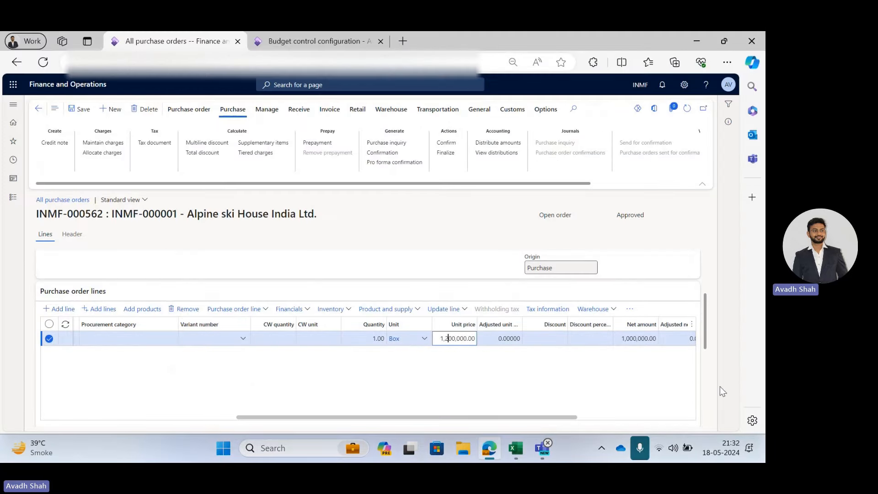
{"action": "type", "text": "2"}
{"action": "key", "text": "Tab"}
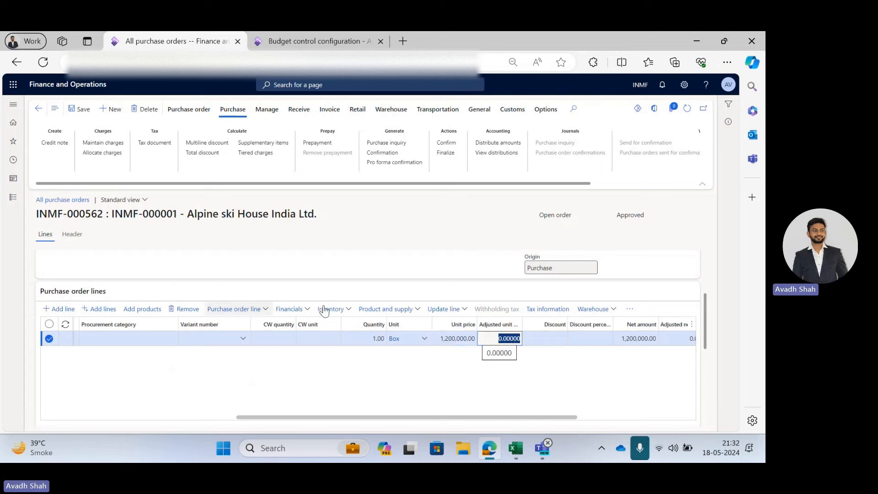
{"action": "left_click", "coordinate": [357, 391]}
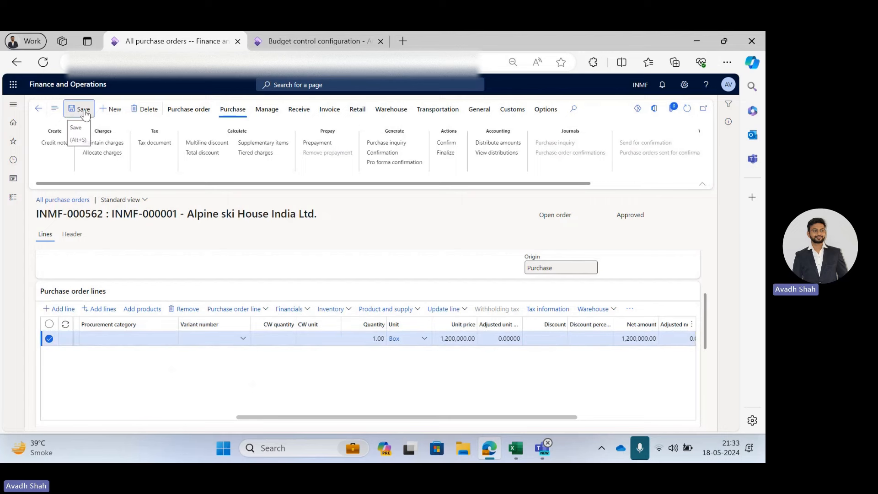
Check the line's budget check result and set its net amount to 1,300,001.00.
{"action": "left_click_drag", "start_coordinate": [334, 417], "coordinate": [139, 402]}
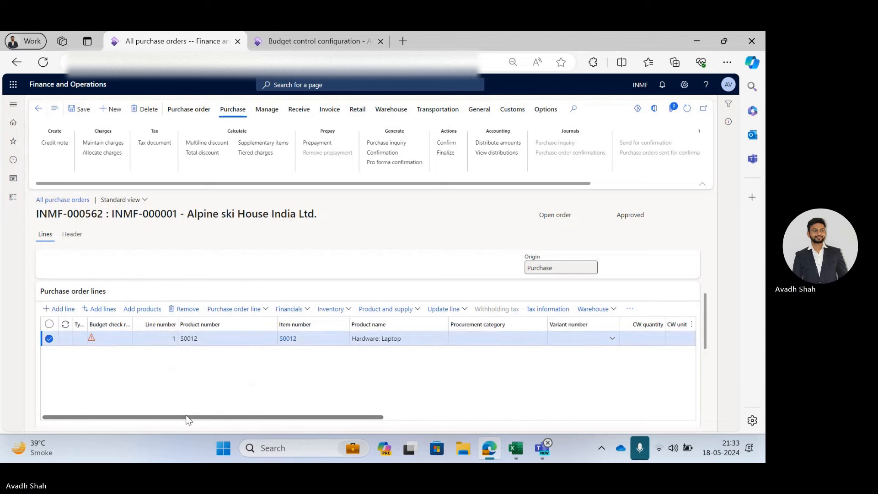
{"action": "left_click_drag", "start_coordinate": [188, 417], "coordinate": [476, 417]}
{"action": "left_click", "coordinate": [471, 338]}
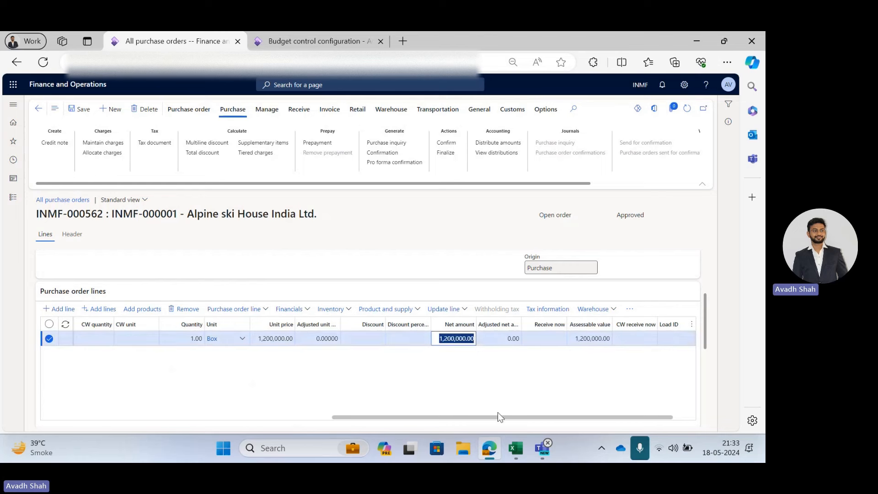
{"action": "type", "text": "13"}
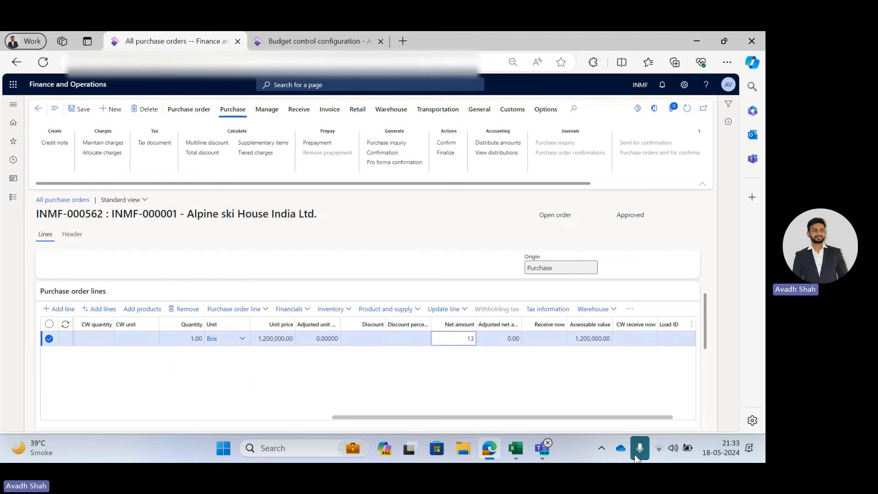
{"action": "type", "text": "0"}
{"action": "type", "text": "0,001.00"}
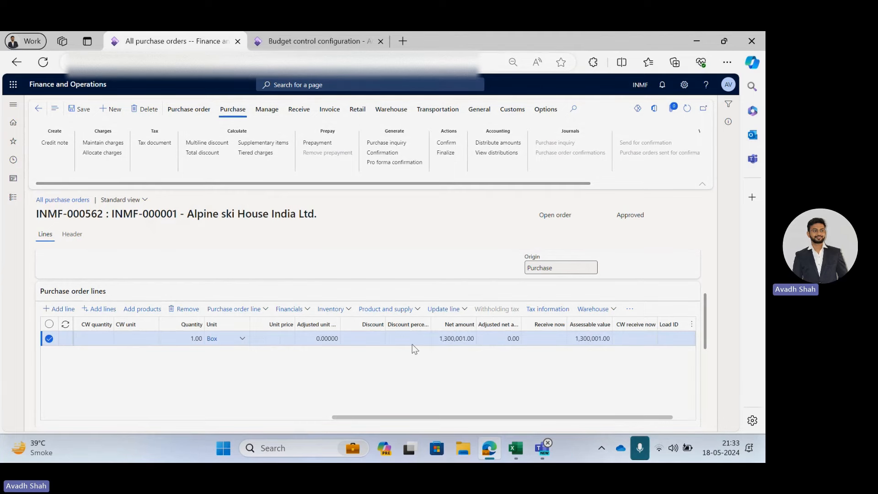
Select the purchase line's net amount and open the line's financial dimensions in the line details.
{"action": "left_click", "coordinate": [462, 340]}
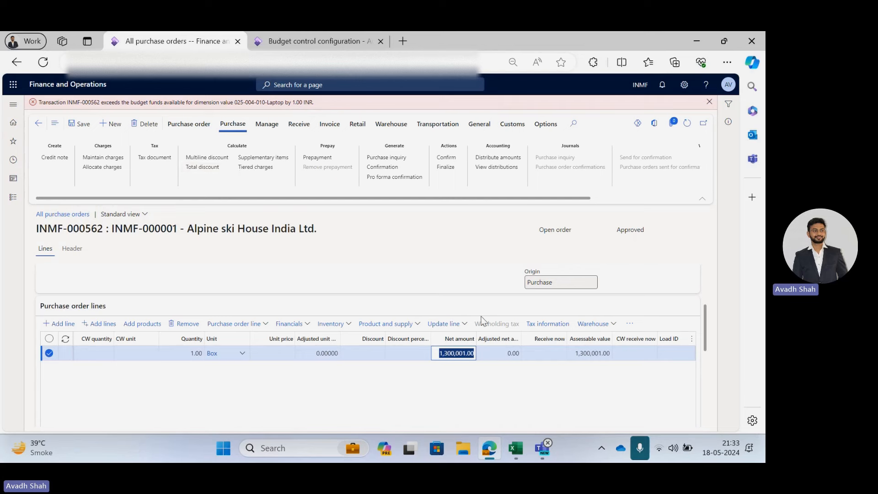
{"action": "scroll", "coordinate": [457, 363], "scroll_direction": "down", "scroll_amount": 3}
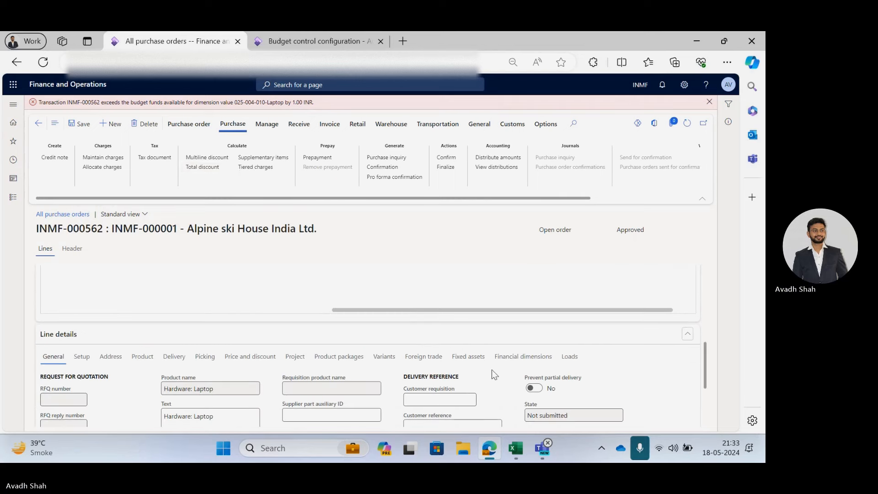
{"action": "left_click", "coordinate": [523, 356]}
{"action": "scroll", "coordinate": [372, 368], "scroll_direction": "down", "scroll_amount": 2}
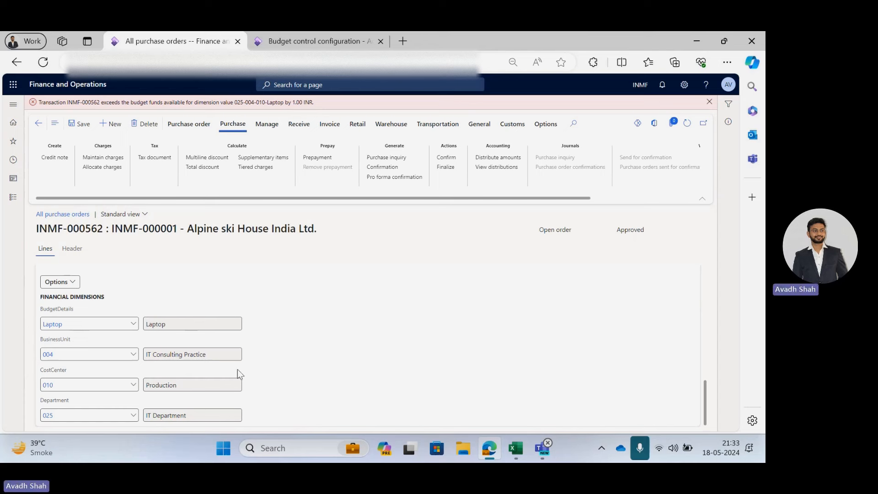
Compare the line's financial dimensions with the Laptop budget entry dimension values in the Excel workbook.
{"action": "left_click", "coordinate": [516, 448]}
{"action": "left_click", "coordinate": [262, 304]}
{"action": "left_click", "coordinate": [282, 297]}
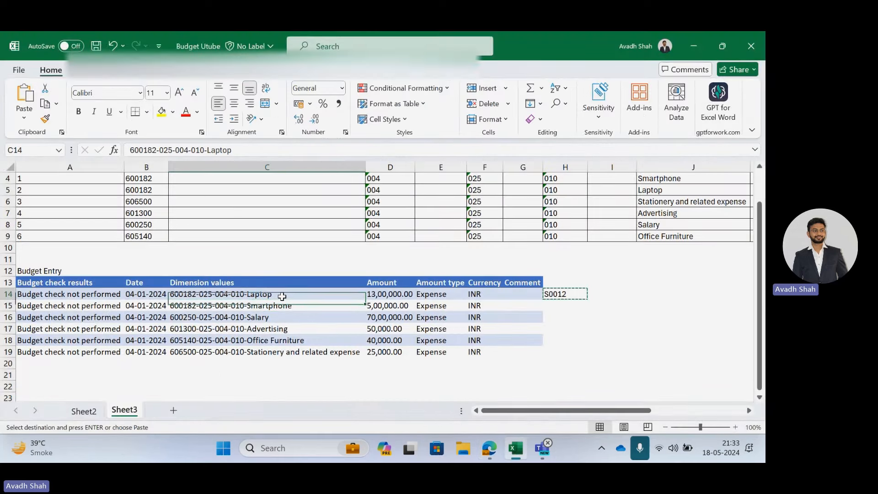
{"action": "key", "text": "alt+Tab"}
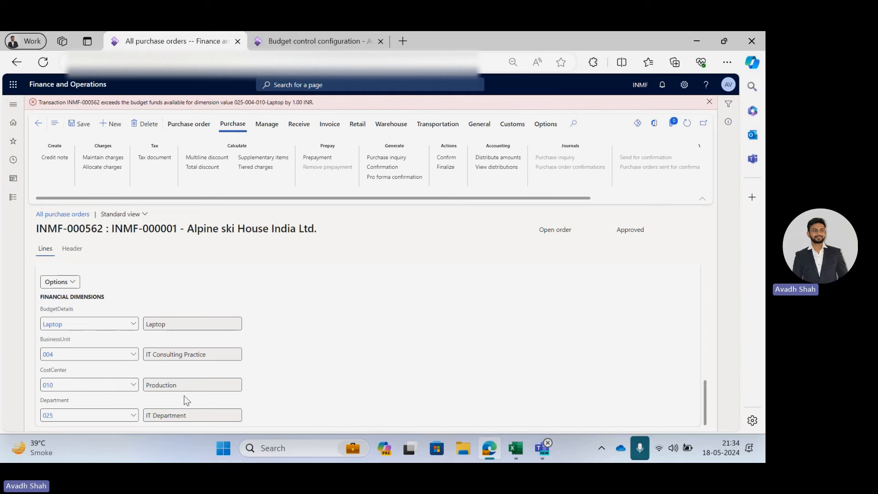
{"action": "key", "text": "alt+Tab"}
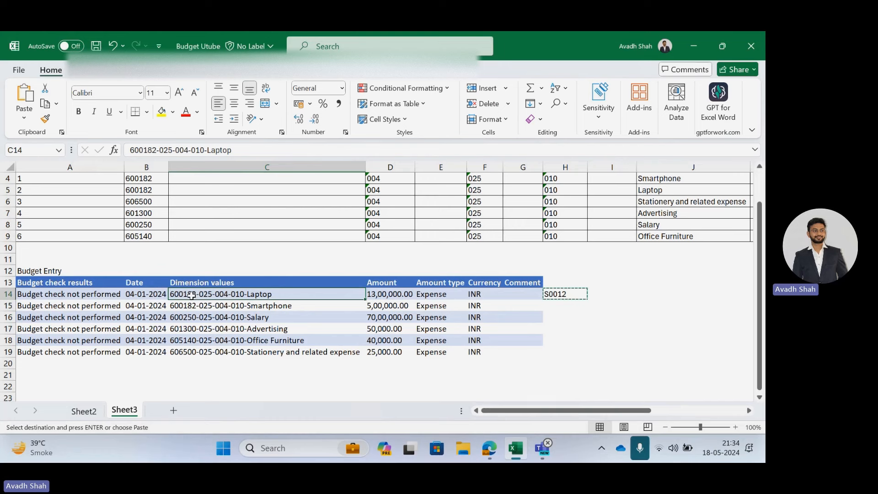
{"action": "key", "text": "alt+Tab"}
{"action": "scroll", "coordinate": [235, 317], "scroll_direction": "up", "scroll_amount": 3}
{"action": "scroll", "coordinate": [274, 357], "scroll_direction": "down", "scroll_amount": 3}
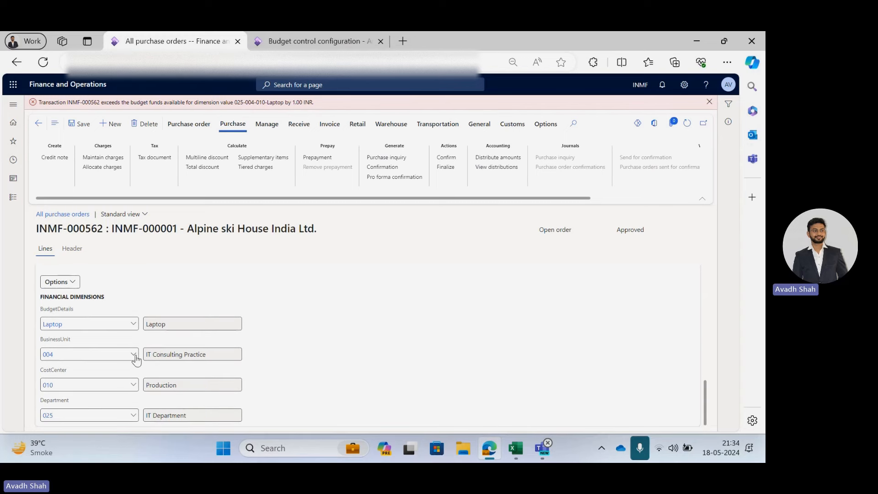
Change the purchase line's CostCenter dimension to 009 Service Operations.
{"action": "left_click", "coordinate": [133, 388]}
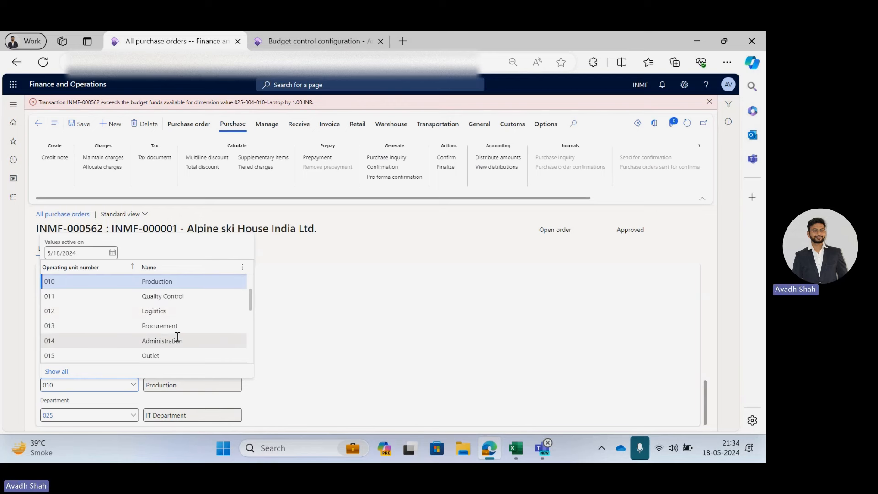
{"action": "scroll", "coordinate": [172, 343], "scroll_direction": "up", "scroll_amount": 1}
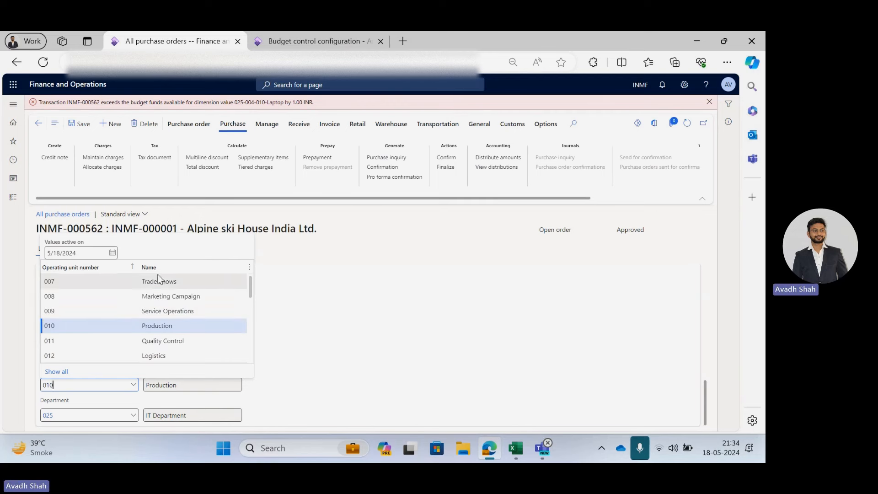
{"action": "left_click", "coordinate": [167, 310]}
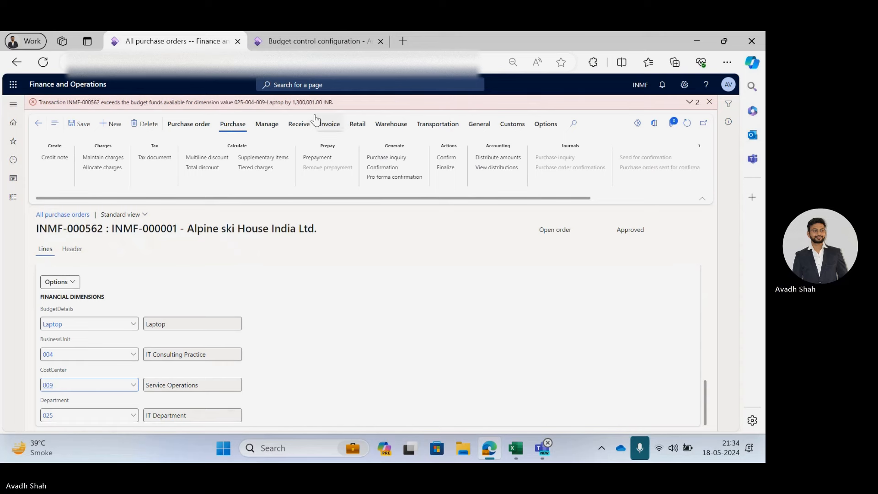
Review the purchase order lines and the line's dimensions against the workbook after the cost center change.
{"action": "scroll", "coordinate": [366, 270], "scroll_direction": "up", "scroll_amount": 5}
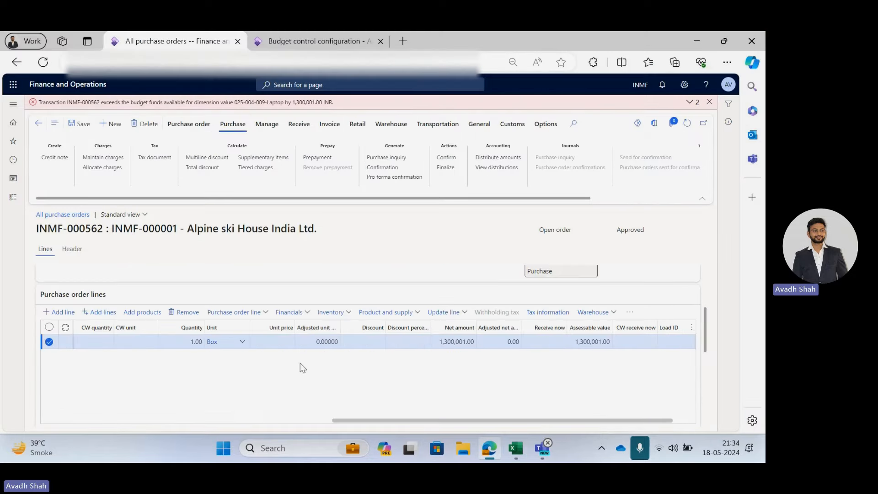
{"action": "scroll", "coordinate": [274, 366], "scroll_direction": "down", "scroll_amount": 5}
{"action": "scroll", "coordinate": [137, 315], "scroll_direction": "up", "scroll_amount": 3}
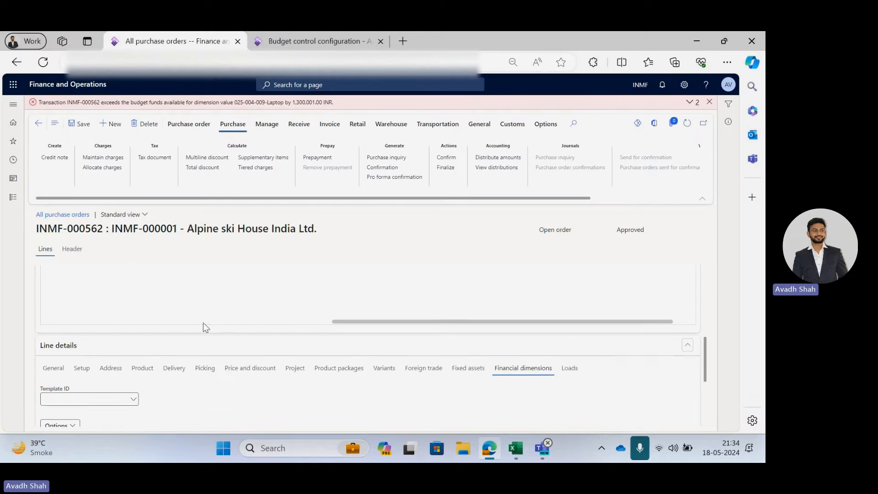
{"action": "scroll", "coordinate": [203, 322], "scroll_direction": "up", "scroll_amount": 1}
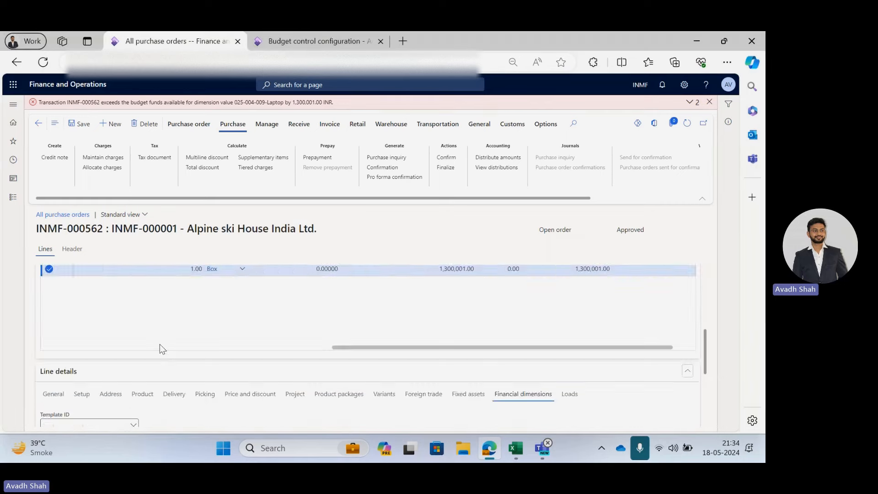
{"action": "scroll", "coordinate": [160, 344], "scroll_direction": "down", "scroll_amount": 4}
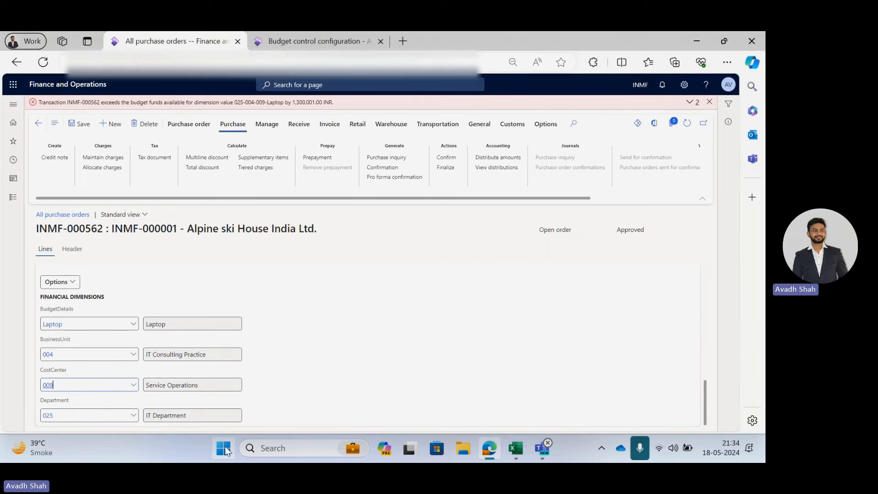
{"action": "key", "text": "alt+Tab"}
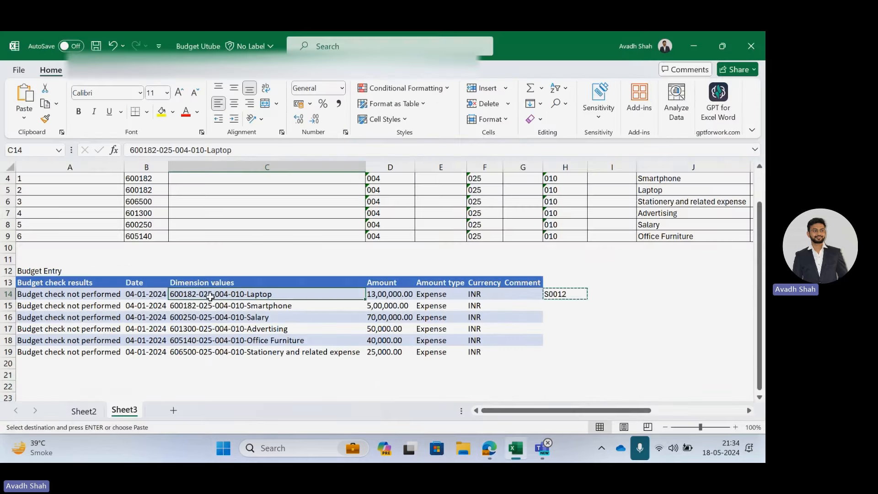
{"action": "key", "text": "alt+Tab"}
{"action": "key", "text": "alt+Tab"}
{"action": "key", "text": "alt+Tab"}
{"action": "scroll", "coordinate": [321, 413], "scroll_direction": "up", "scroll_amount": 10}
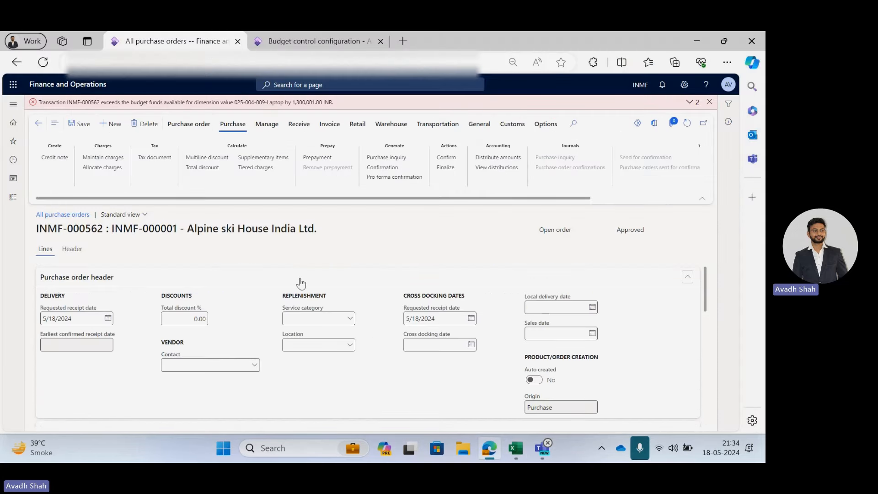
{"action": "scroll", "coordinate": [310, 283], "scroll_direction": "down", "scroll_amount": 3}
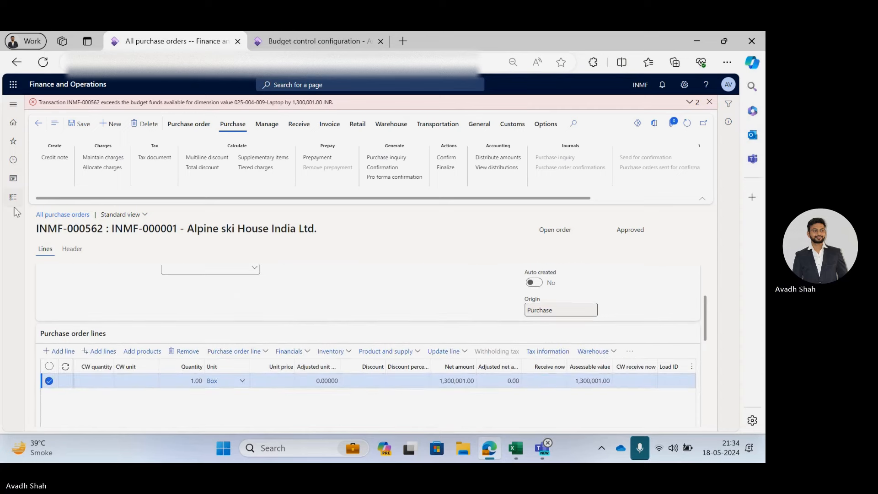
{"action": "key", "text": "alt+Tab"}
{"action": "left_click", "coordinate": [303, 319]}
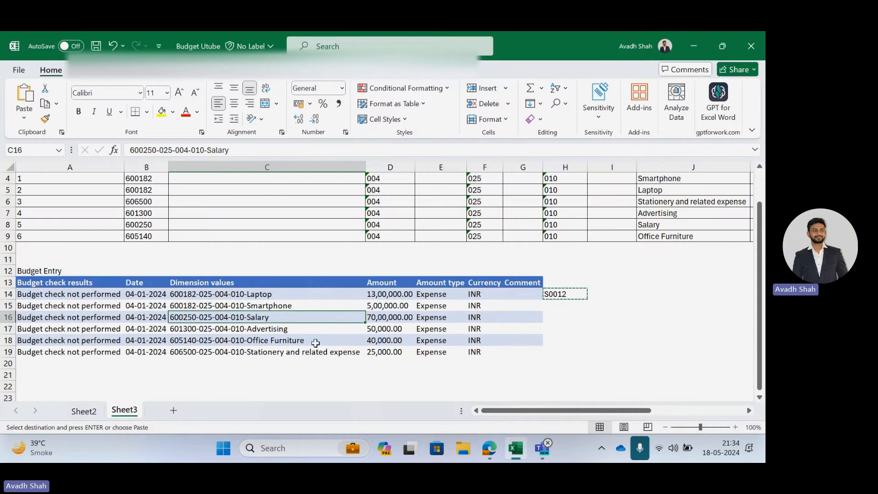
{"action": "key", "text": "ctrl+c"}
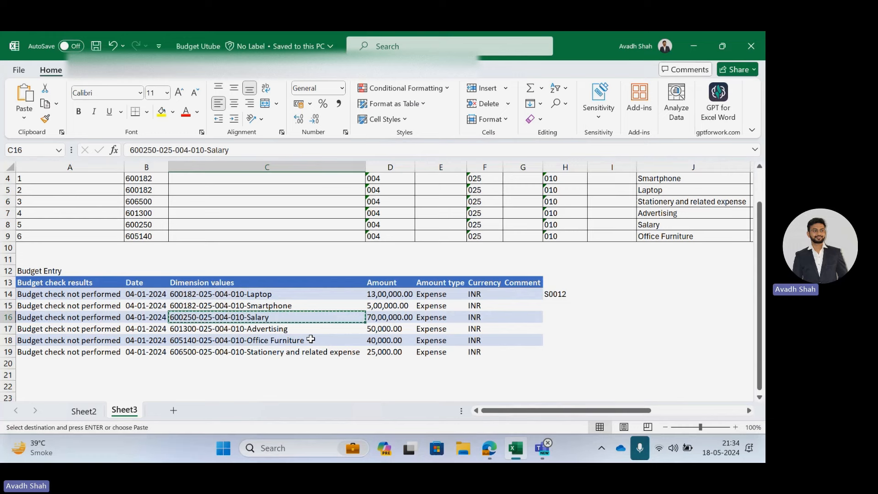
{"action": "key", "text": "alt+Tab"}
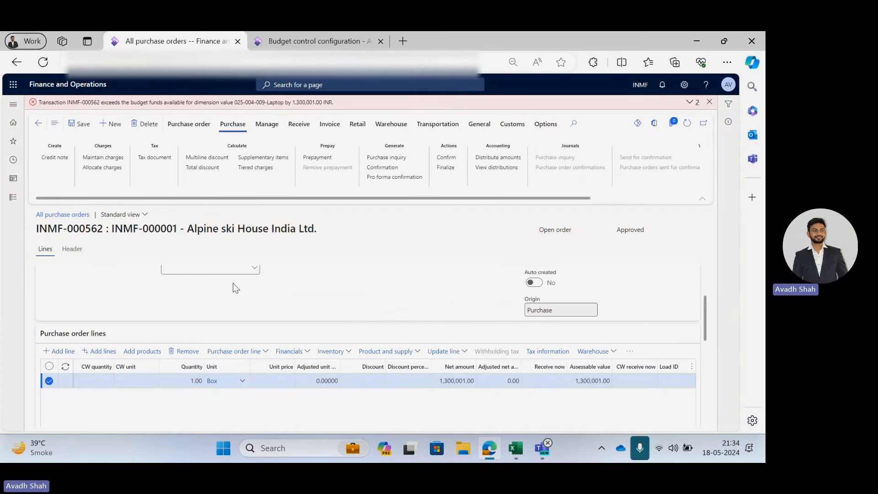
Open the General ledger General journals page, declining the purchase order deletion.
{"action": "key", "text": "alt+F9"}
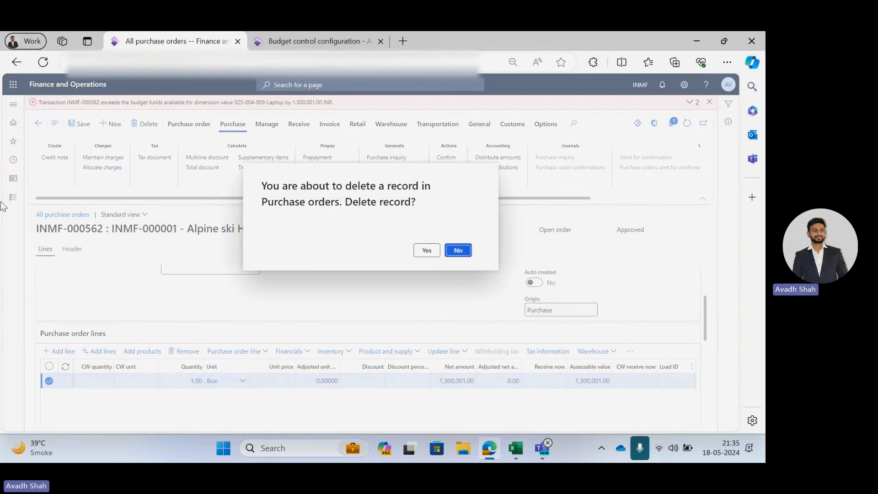
{"action": "left_click", "coordinate": [449, 254]}
{"action": "left_click", "coordinate": [13, 196]}
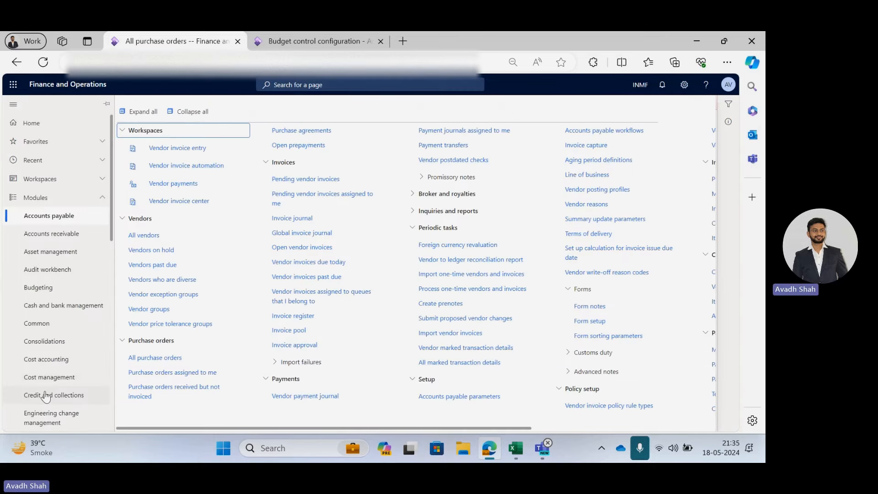
{"action": "scroll", "coordinate": [45, 396], "scroll_direction": "down", "scroll_amount": 4}
{"action": "left_click", "coordinate": [37, 283]}
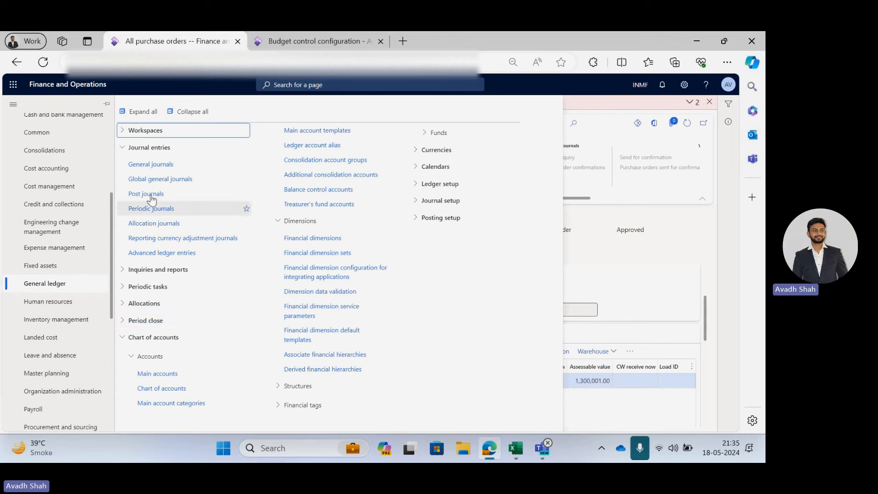
{"action": "left_click", "coordinate": [151, 164]}
Review which documents and journals, including Daily journals, are included in budget control.
{"action": "key", "text": "ctrl+Tab"}
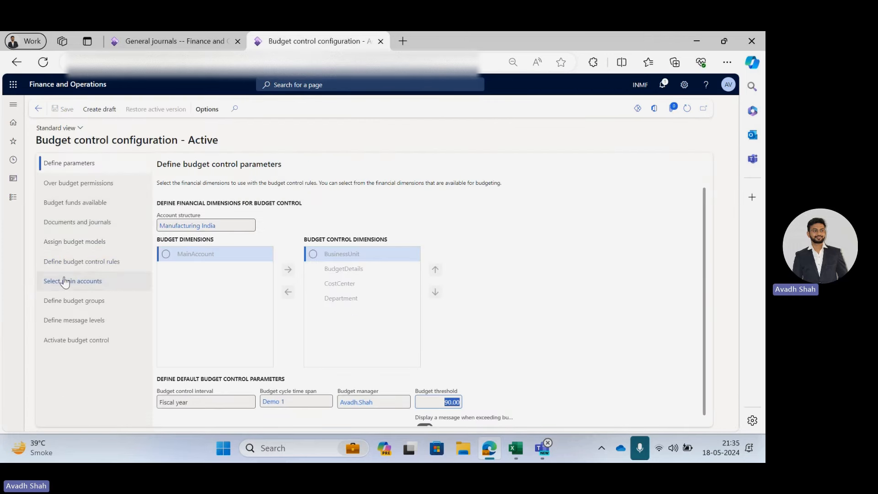
{"action": "left_click", "coordinate": [78, 223]}
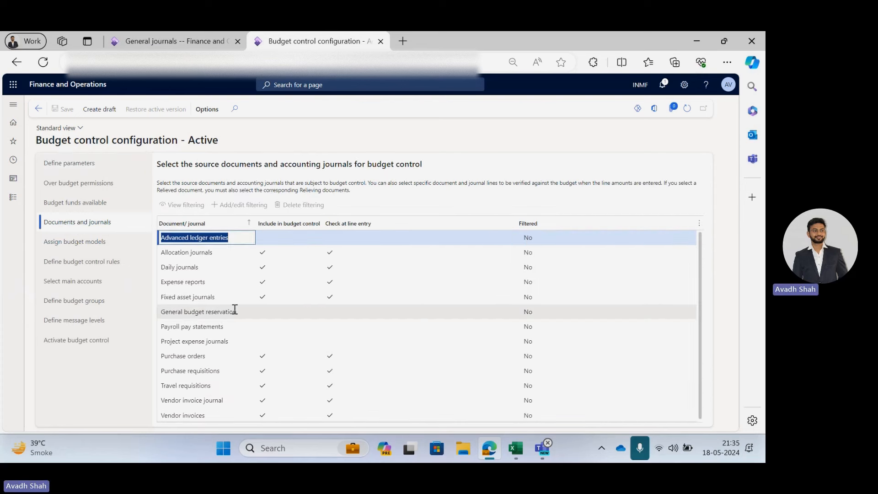
{"action": "left_click", "coordinate": [209, 269]}
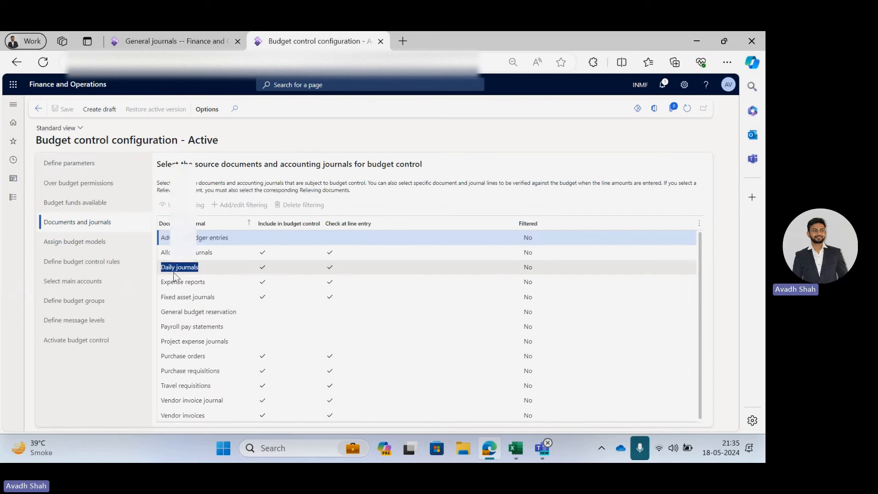
{"action": "left_click", "coordinate": [263, 269]}
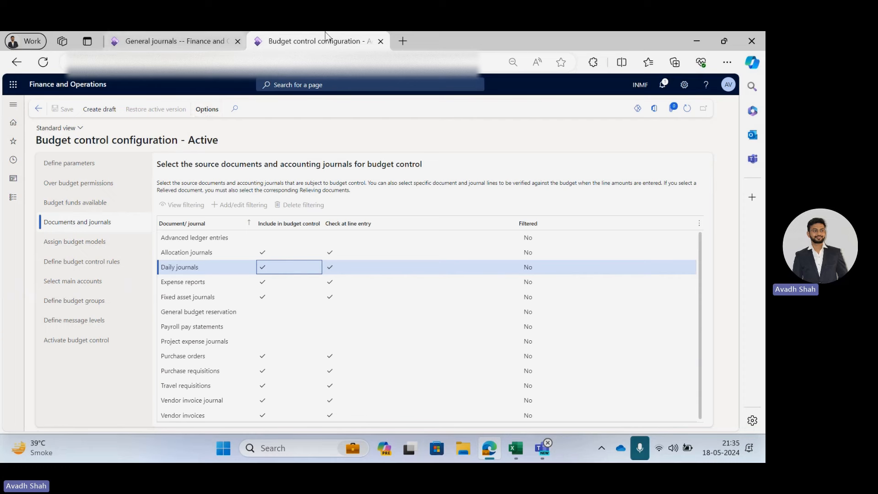
Create a new general journal with the name GenJN and open its lines.
{"action": "left_click", "coordinate": [151, 40]}
{"action": "left_click", "coordinate": [97, 108]}
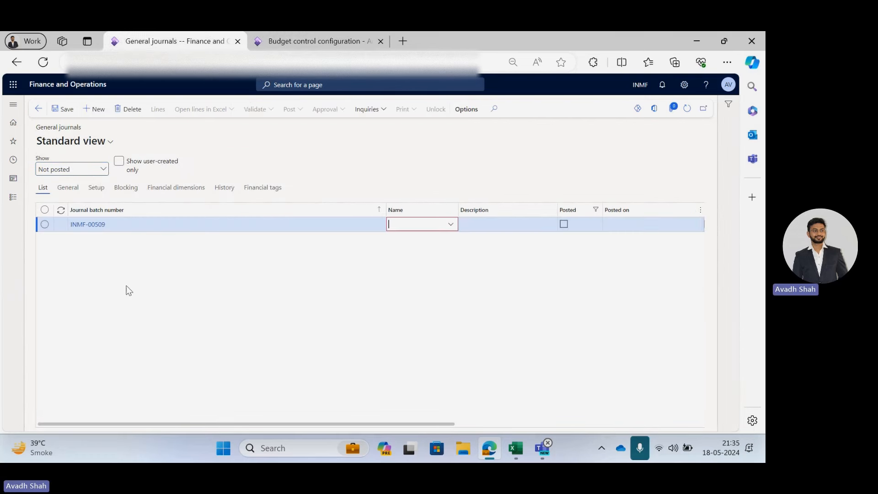
{"action": "left_click", "coordinate": [447, 225]}
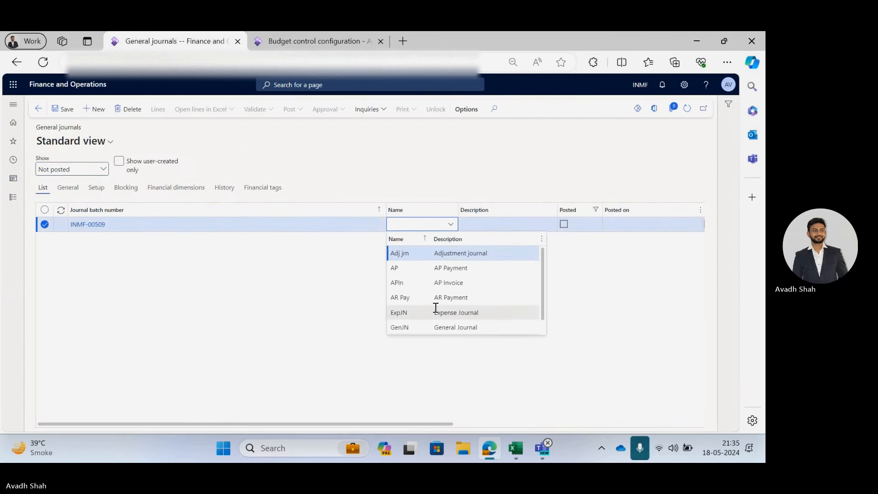
{"action": "left_click", "coordinate": [448, 327]}
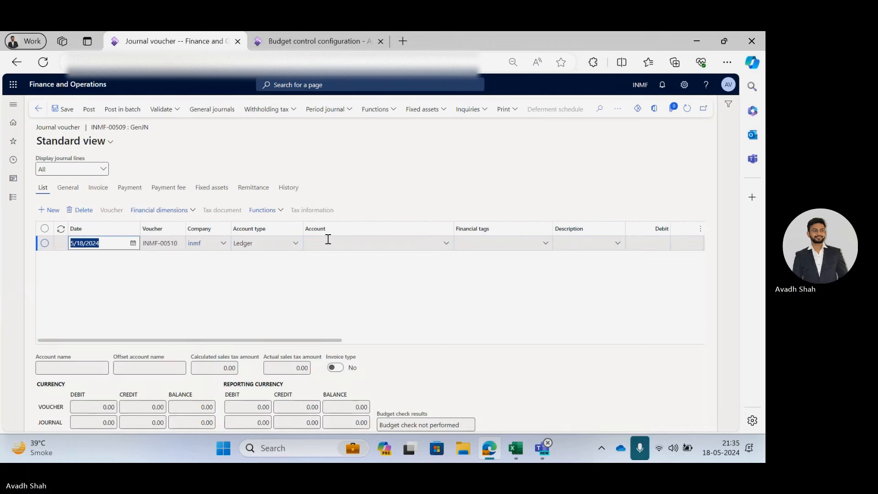
{"action": "left_click", "coordinate": [328, 240]}
{"action": "key", "text": "ctrl+Tab"}
{"action": "key", "text": "ctrl+Tab"}
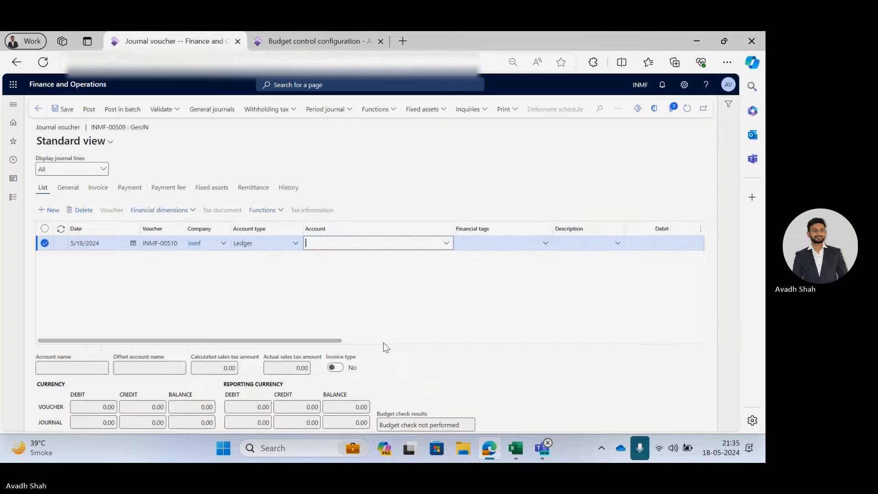
{"action": "key", "text": "alt+Tab"}
{"action": "key", "text": "Tab"}
{"action": "key", "text": "alt+Tab"}
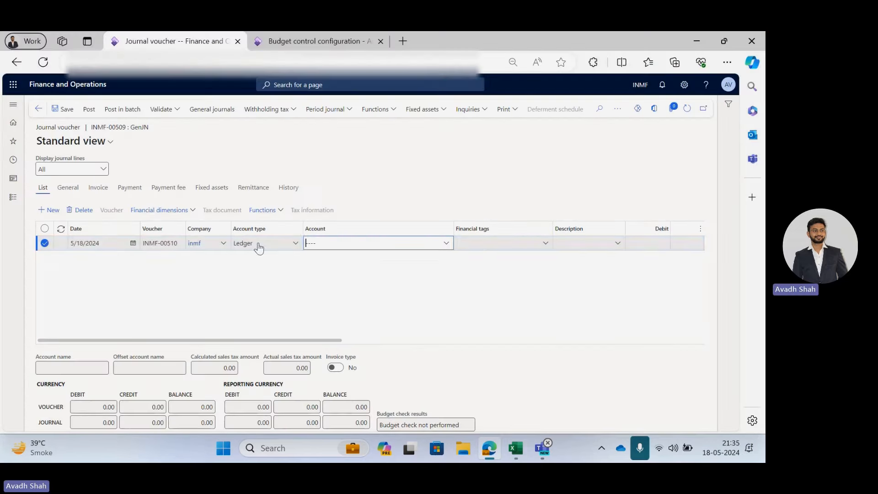
{"action": "key", "text": "ctrl+v"}
{"action": "key", "text": "Tab"}
{"action": "key", "text": "Tab"}
{"action": "key", "text": "Tab"}
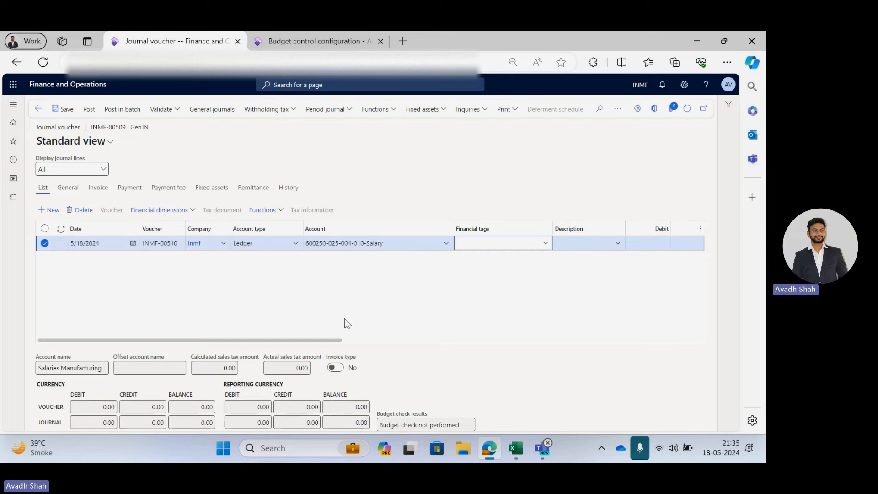
Copy the Salary budget amount from the workbook and set the journal line's debit to 7,000,000.00.
{"action": "key", "text": "alt+Tab"}
{"action": "key", "text": "Right"}
{"action": "key", "text": "ctrl+c"}
{"action": "key", "text": "alt+Tab"}
{"action": "key", "text": "ctrl+v"}
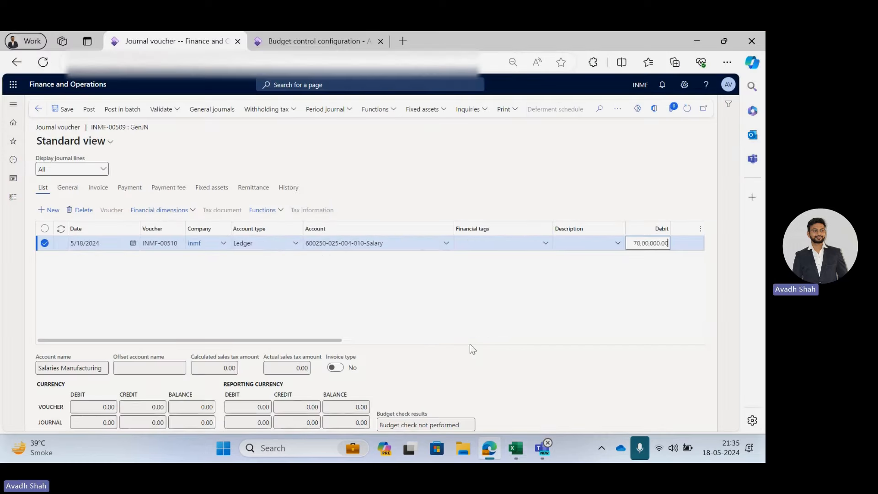
{"action": "key", "text": "Tab"}
{"action": "key", "text": "Tab"}
{"action": "key", "text": "Tab"}
{"action": "key", "text": "Tab"}
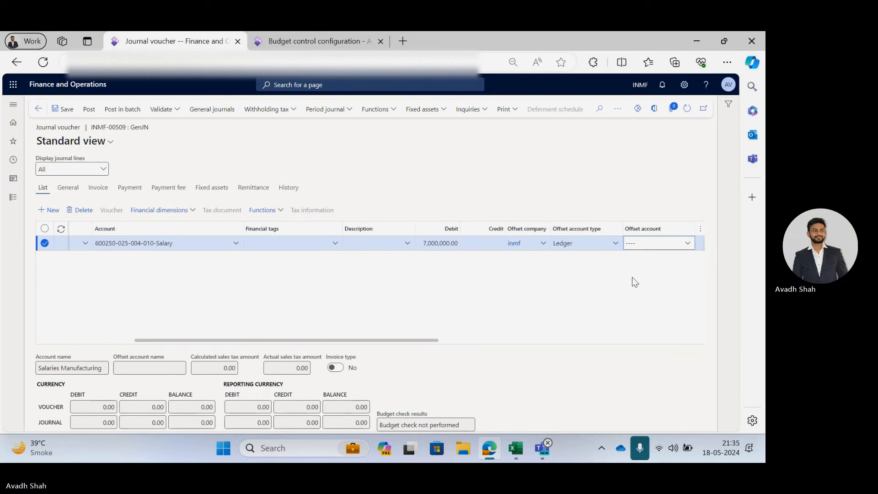
Set the journal line's offset account to 201100 Salaries and Wages Payable and review the budget check result.
{"action": "left_click", "coordinate": [690, 243]}
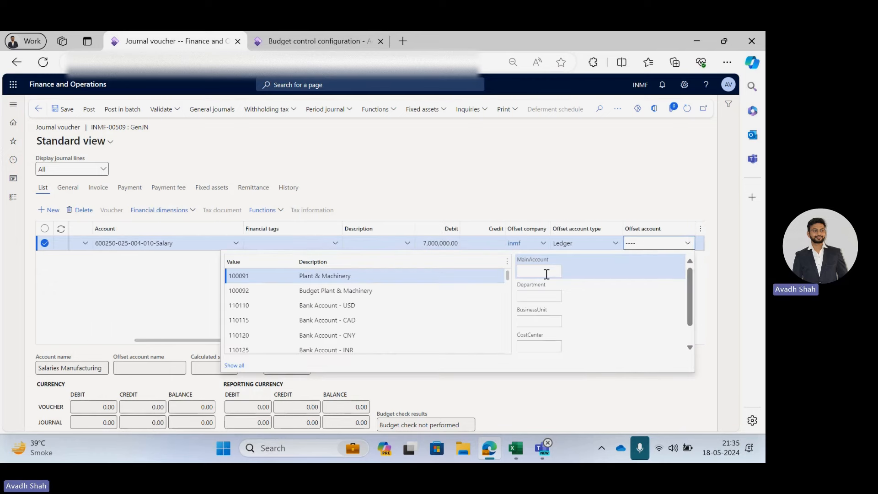
{"action": "type", "text": "sala"}
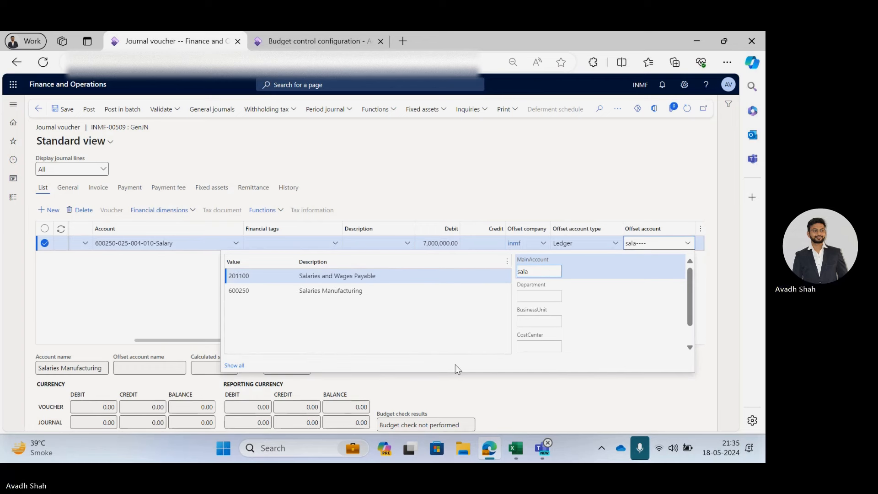
{"action": "left_click", "coordinate": [348, 276]}
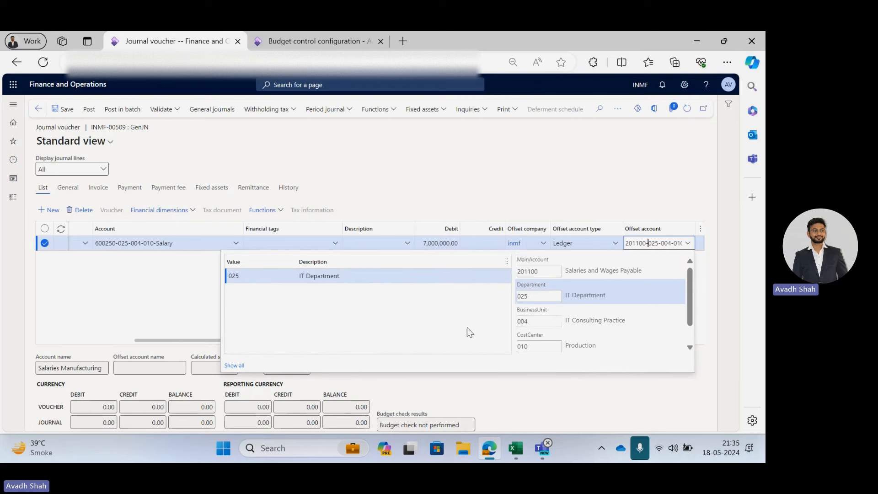
{"action": "left_click", "coordinate": [80, 314]}
{"action": "left_click", "coordinate": [183, 340]}
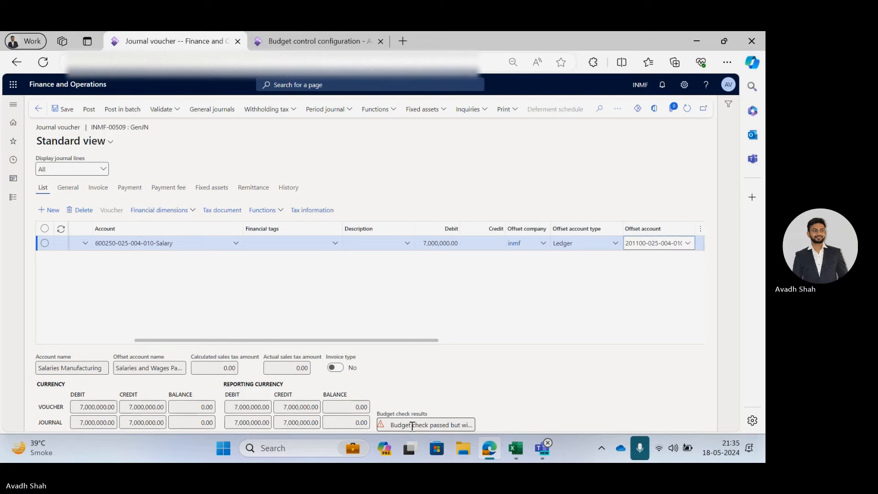
{"action": "left_click_drag", "start_coordinate": [410, 425], "coordinate": [492, 433]}
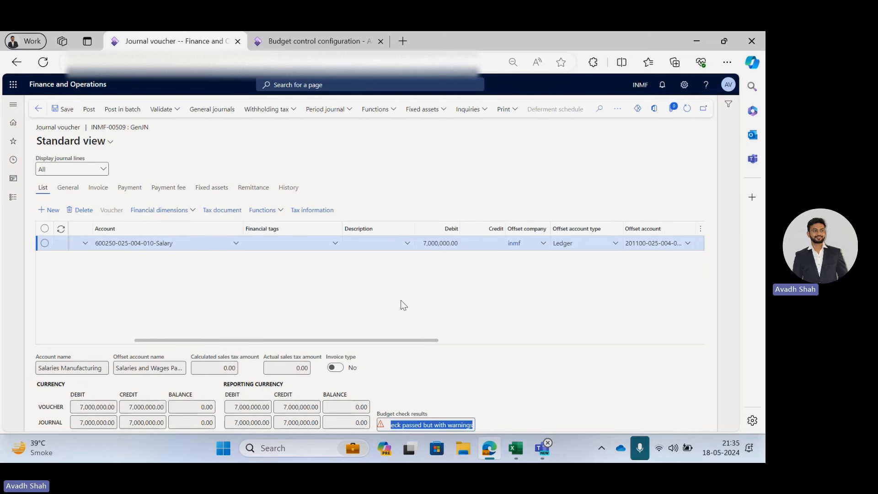
{"action": "left_click", "coordinate": [470, 272]}
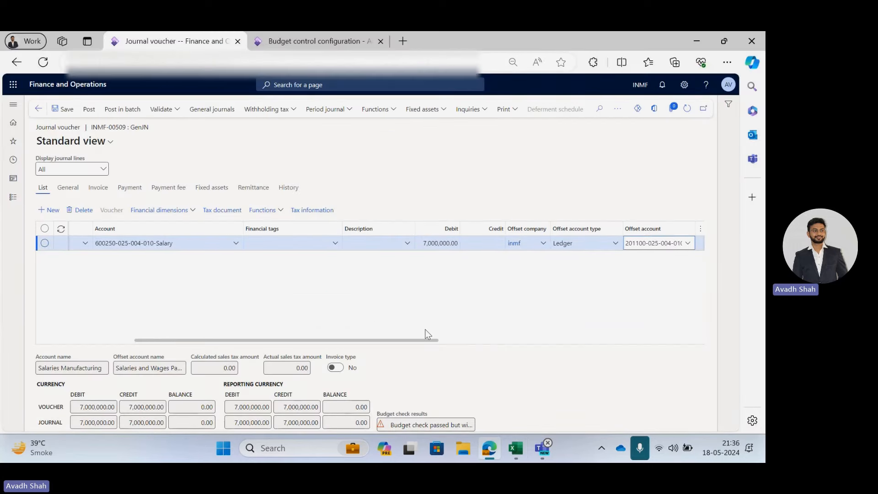
Change the journal line's date to 8/1/2024 and save the journal.
{"action": "left_click_drag", "start_coordinate": [401, 342], "coordinate": [352, 355]}
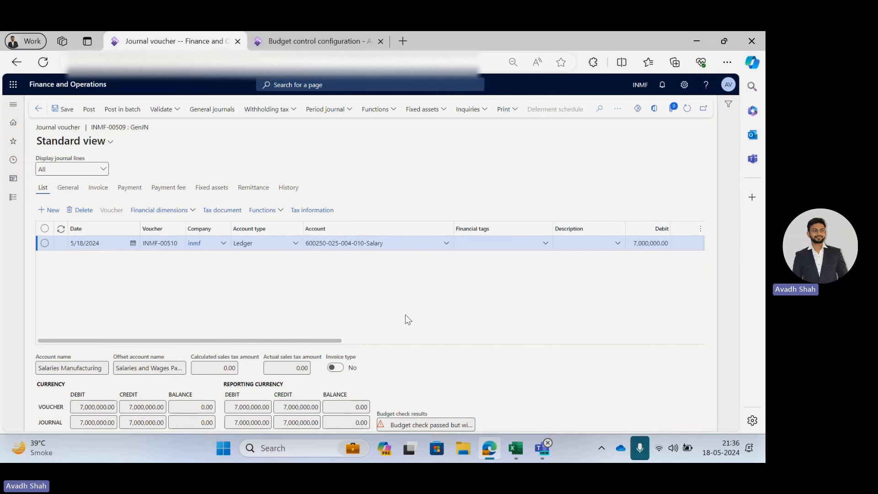
{"action": "left_click", "coordinate": [133, 243]}
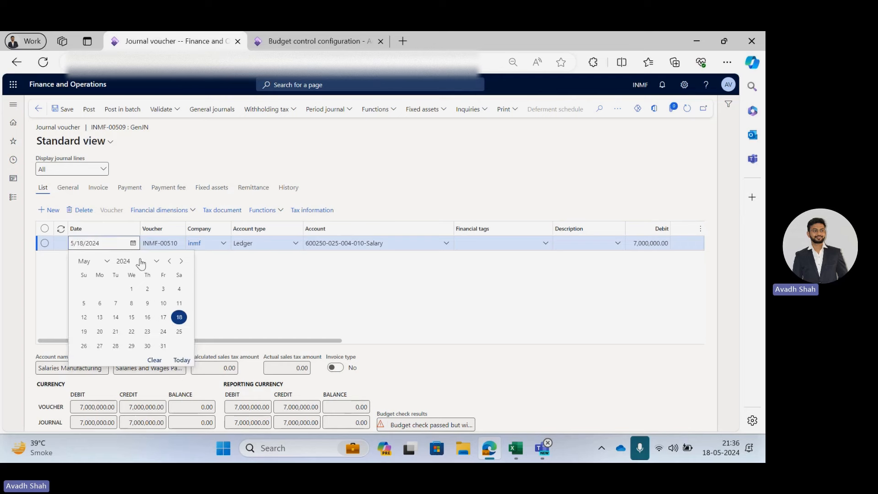
{"action": "left_click", "coordinate": [181, 260]}
{"action": "left_click", "coordinate": [181, 261]}
{"action": "left_click", "coordinate": [181, 261]}
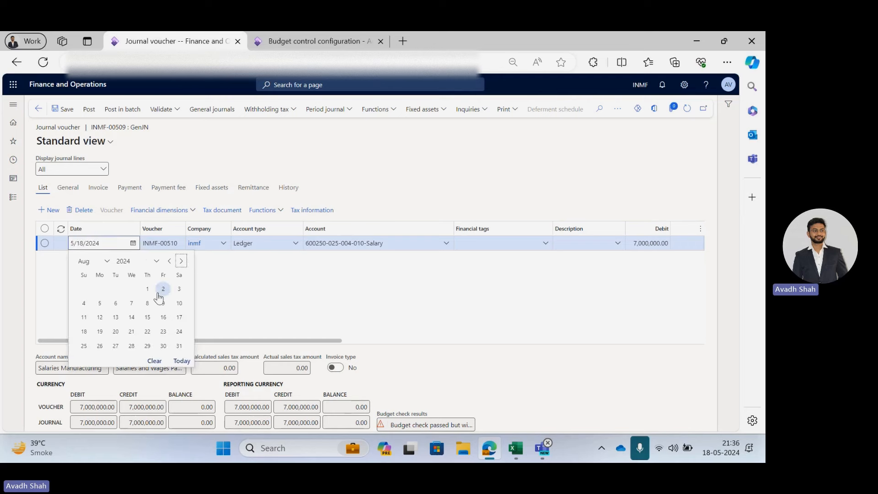
{"action": "left_click", "coordinate": [147, 288]}
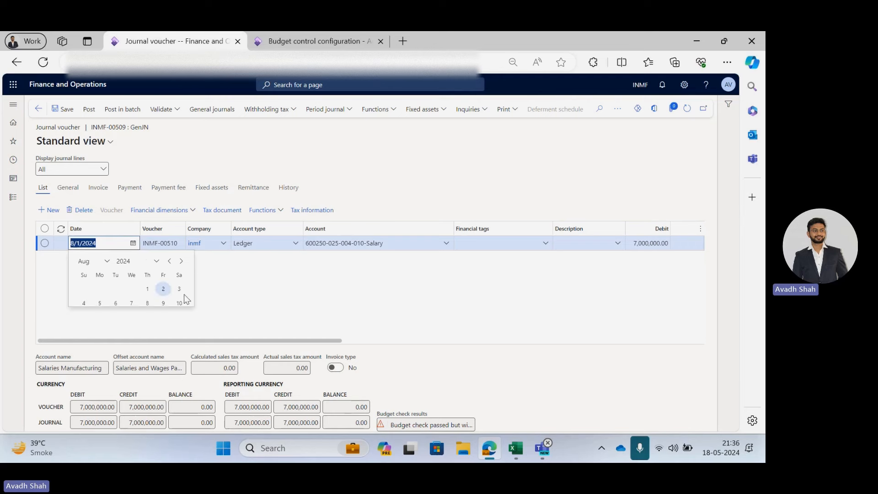
{"action": "left_click", "coordinate": [64, 109]}
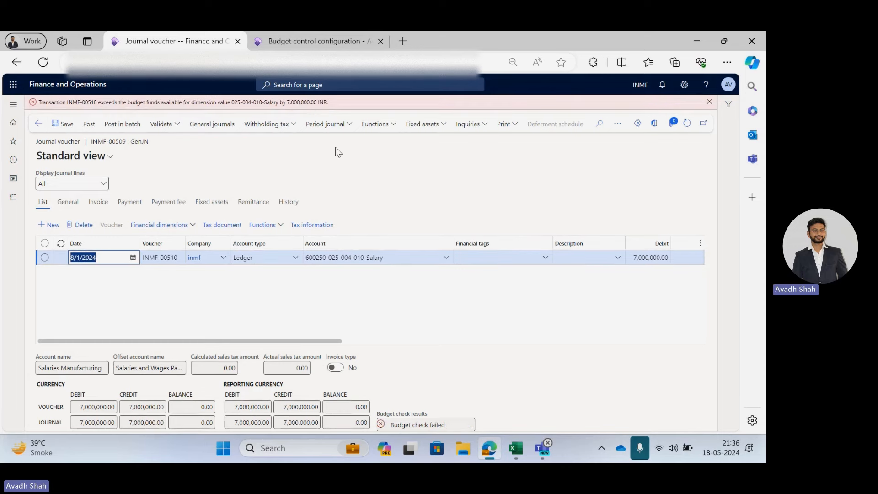
Open Budget register entries in the other tab and re-examine the journal line's date and accounts.
{"action": "left_click_drag", "start_coordinate": [314, 340], "coordinate": [419, 348]}
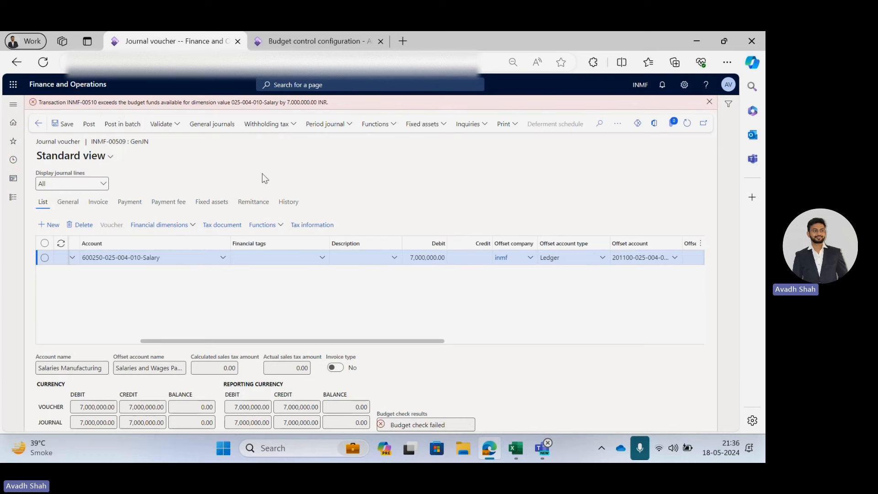
{"action": "left_click_drag", "start_coordinate": [243, 341], "coordinate": [127, 340]}
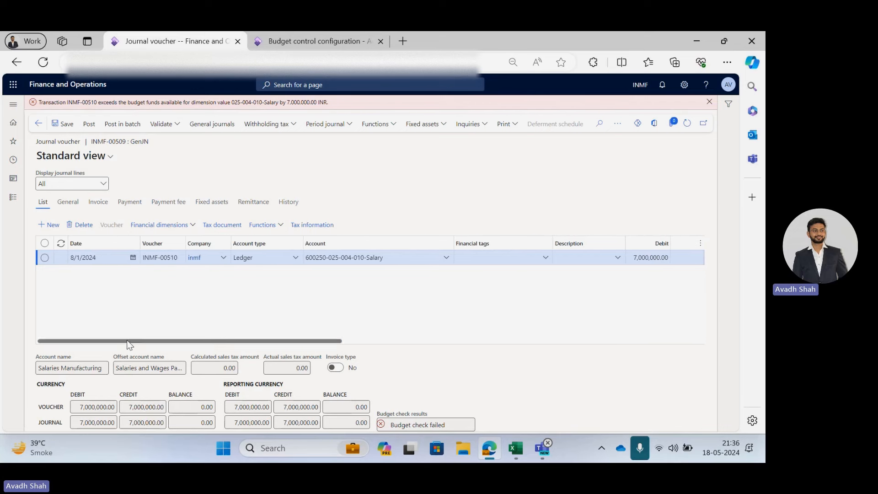
{"action": "left_click", "coordinate": [266, 39]}
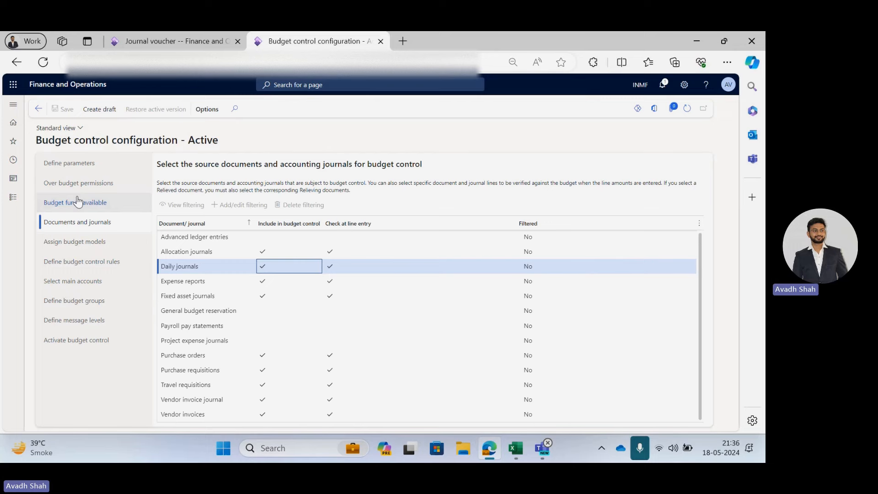
{"action": "left_click", "coordinate": [11, 202]}
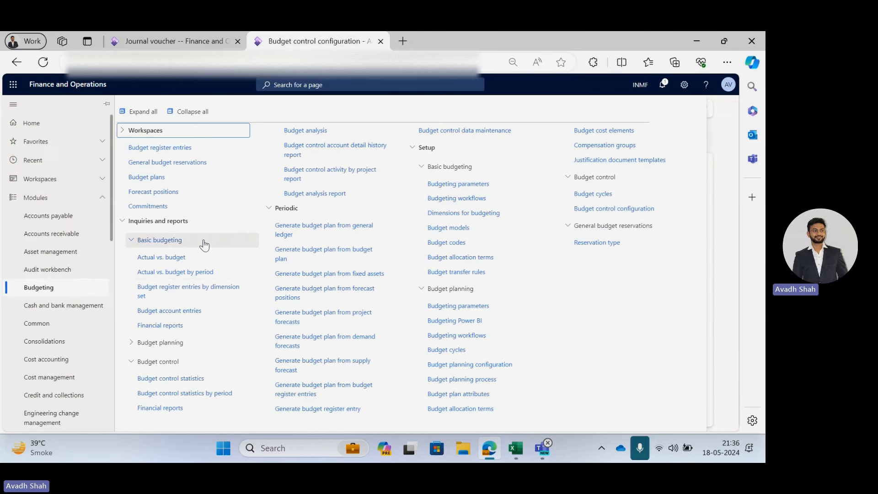
{"action": "left_click", "coordinate": [174, 148]}
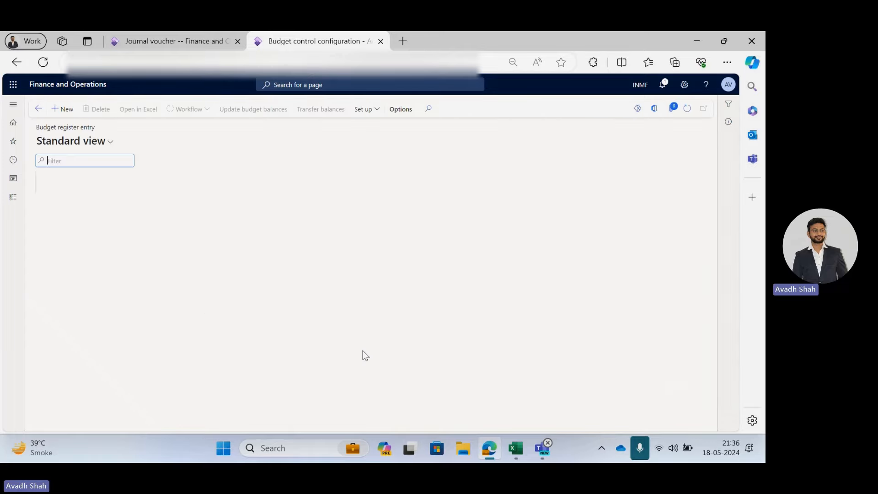
{"action": "left_click", "coordinate": [170, 40]}
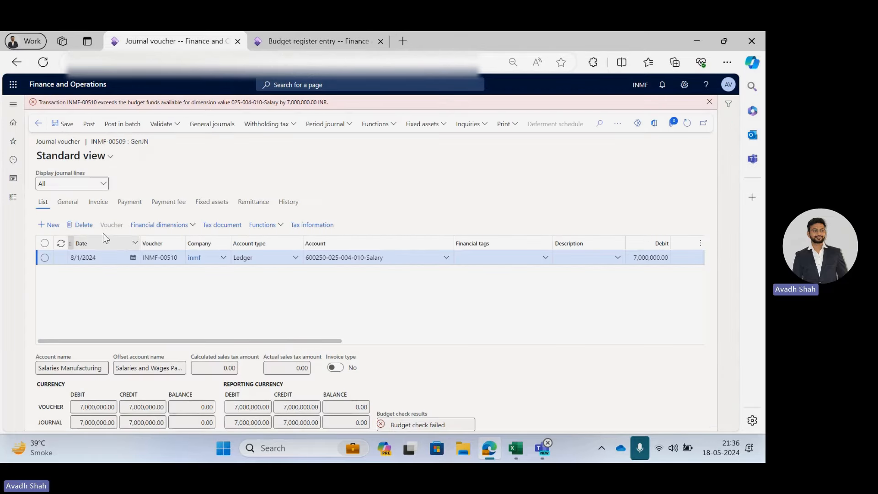
{"action": "left_click", "coordinate": [132, 260]}
{"action": "left_click", "coordinate": [132, 259]}
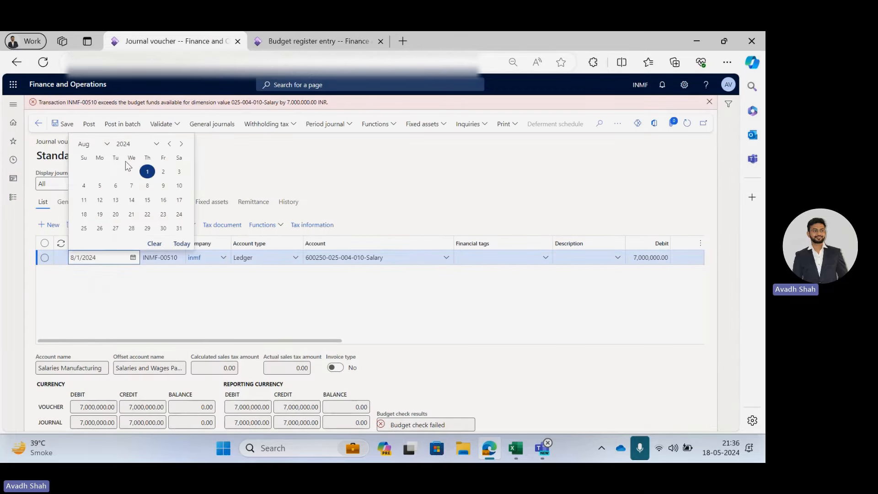
{"action": "left_click", "coordinate": [133, 311]}
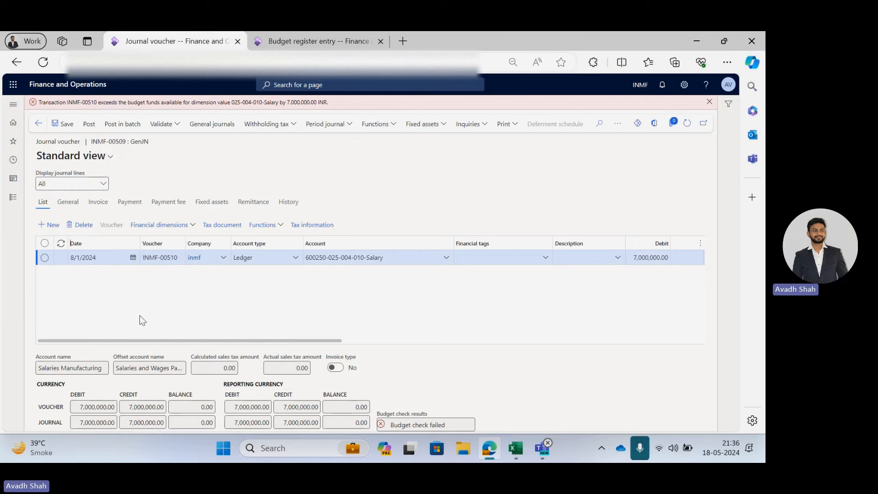
{"action": "left_click_drag", "start_coordinate": [243, 341], "coordinate": [333, 356]}
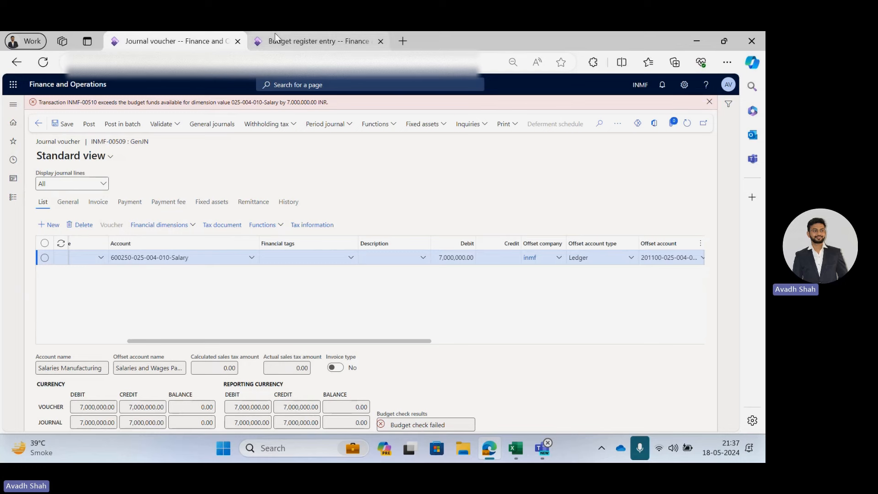
Run the Actual vs. budget inquiry with the Budget Planning dimension set, FY 2024 Q1 model, grouped by main account type.
{"action": "left_click", "coordinate": [13, 197]}
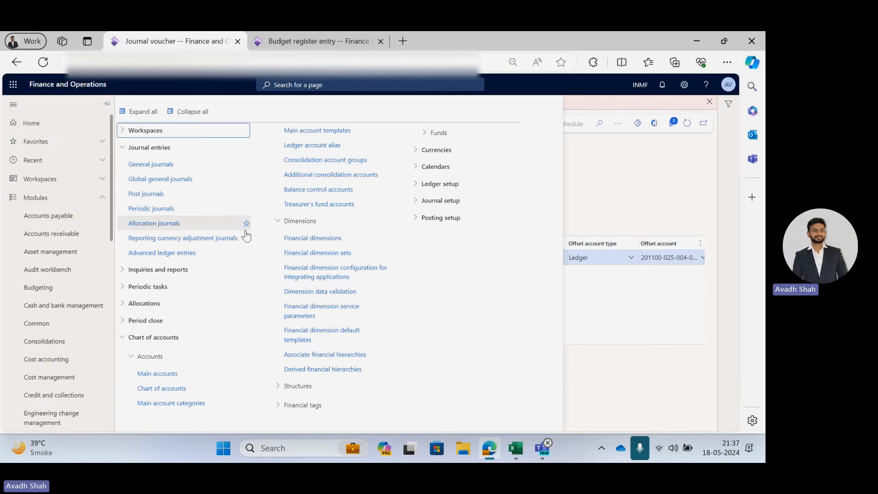
{"action": "left_click", "coordinate": [63, 291]}
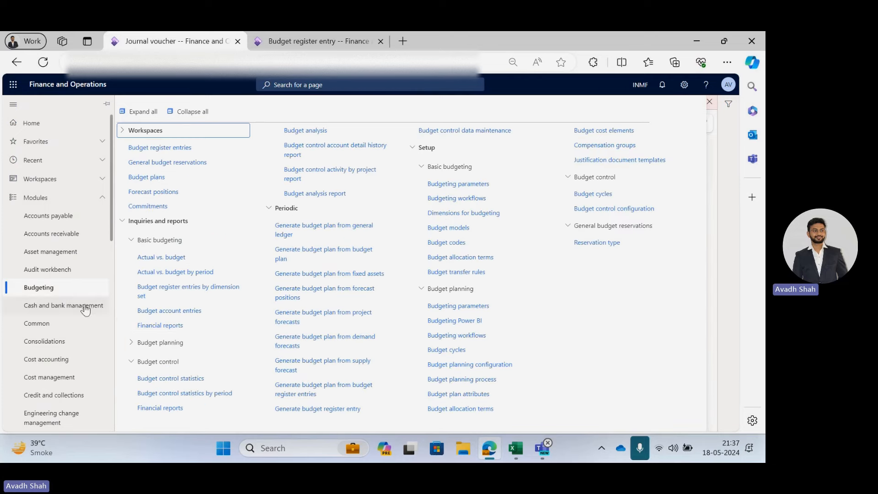
{"action": "left_click", "coordinate": [185, 258]}
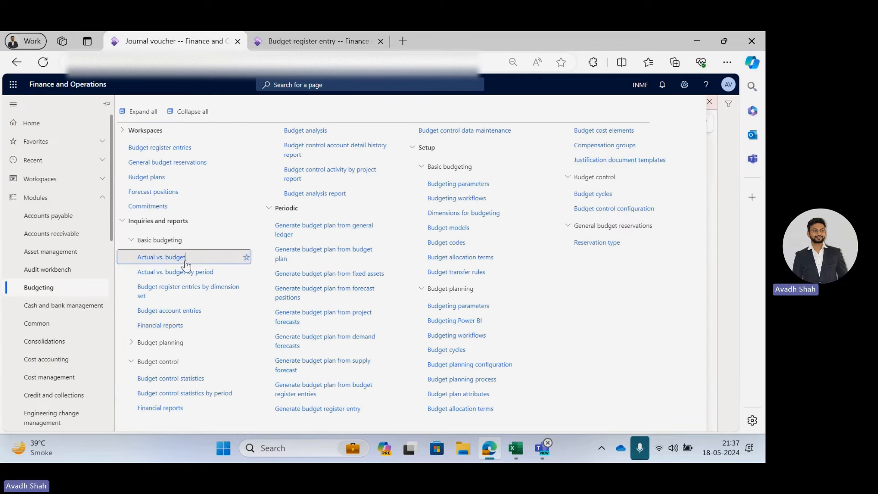
{"action": "left_click", "coordinate": [17, 197]}
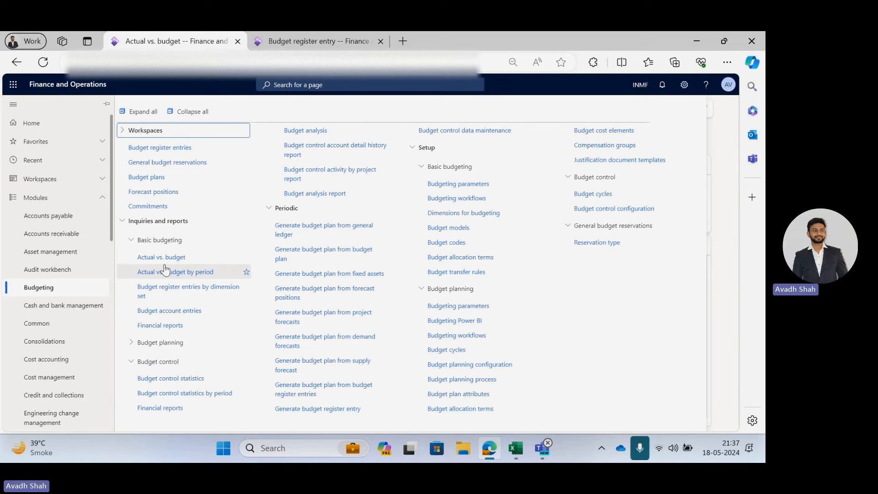
{"action": "left_click", "coordinate": [165, 263]}
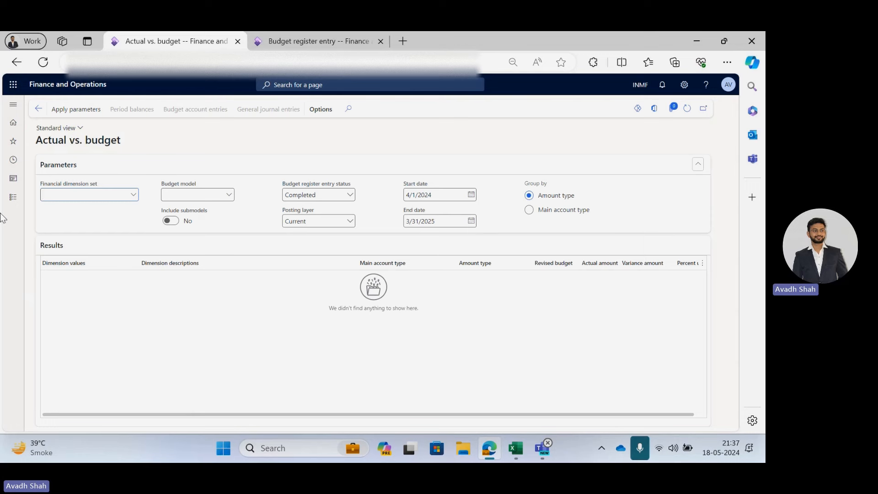
{"action": "left_click", "coordinate": [134, 195]}
{"action": "left_click", "coordinate": [131, 236]}
{"action": "left_click", "coordinate": [228, 195]}
{"action": "left_click", "coordinate": [197, 216]}
{"action": "left_click", "coordinate": [547, 211]}
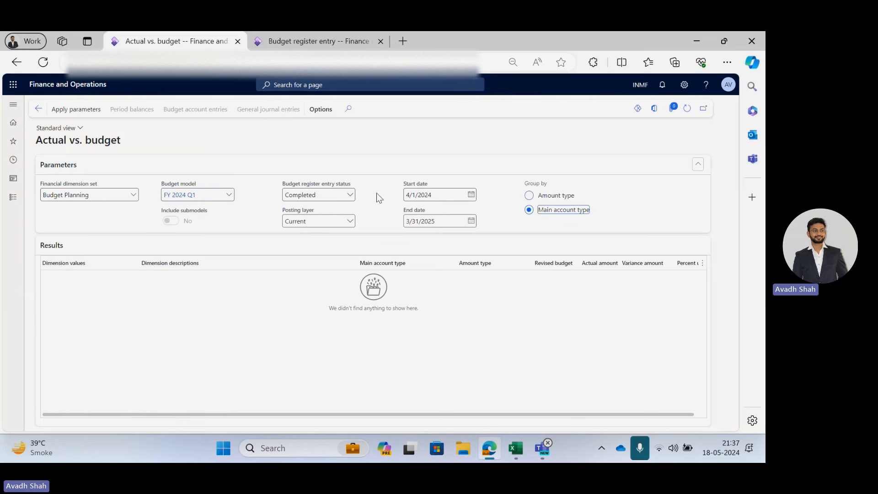
{"action": "left_click", "coordinate": [70, 110]}
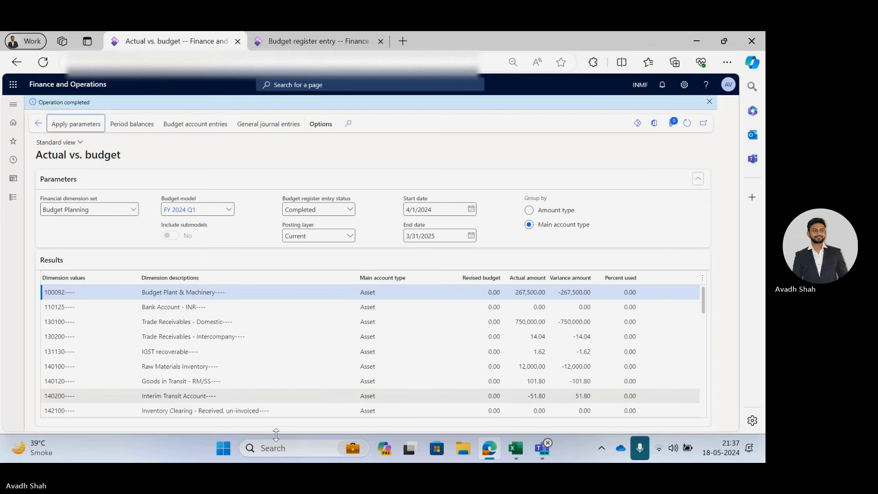
Scroll through the Actual vs. budget results by main account.
{"action": "scroll", "coordinate": [264, 308], "scroll_direction": "down", "scroll_amount": 10}
{"action": "scroll", "coordinate": [233, 363], "scroll_direction": "up", "scroll_amount": 6}
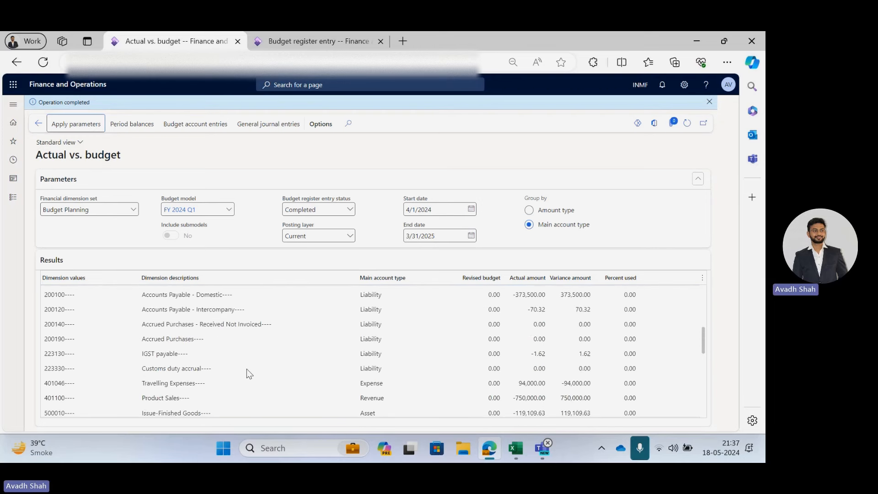
{"action": "scroll", "coordinate": [246, 368], "scroll_direction": "up", "scroll_amount": 5}
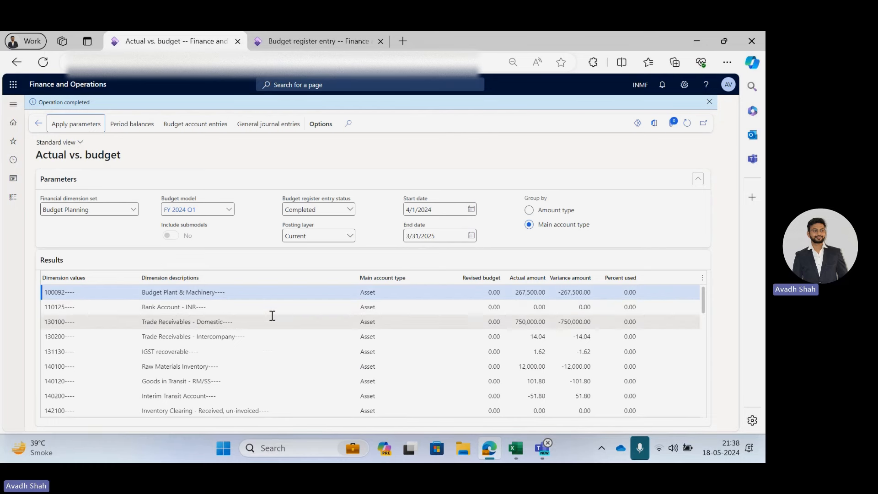
{"action": "mouse_move", "coordinate": [516, 447]}
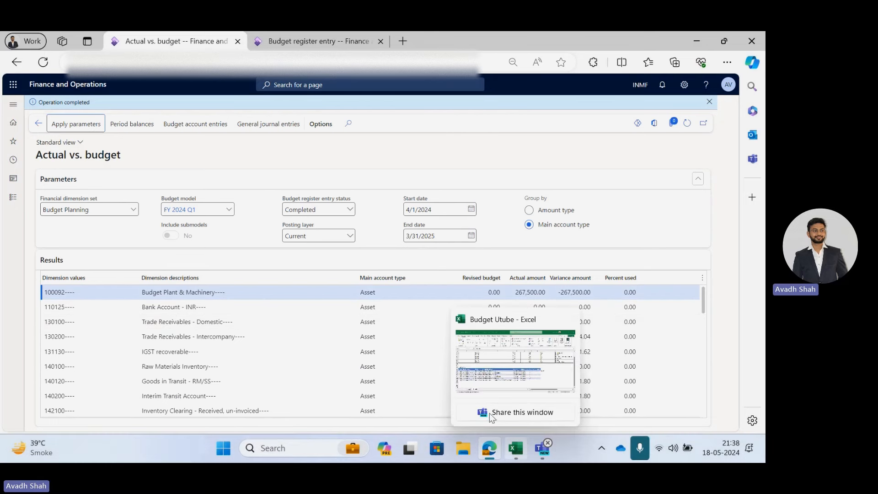